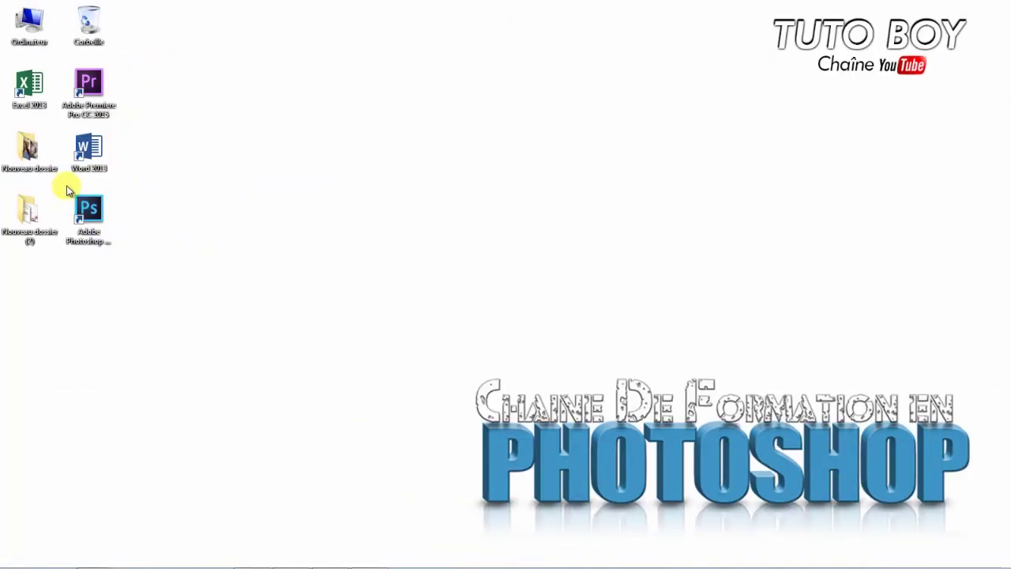
Step: Launch Adobe Photoshop from its desktop shortcut
{"action": "double_click", "coordinate": [81, 202]}
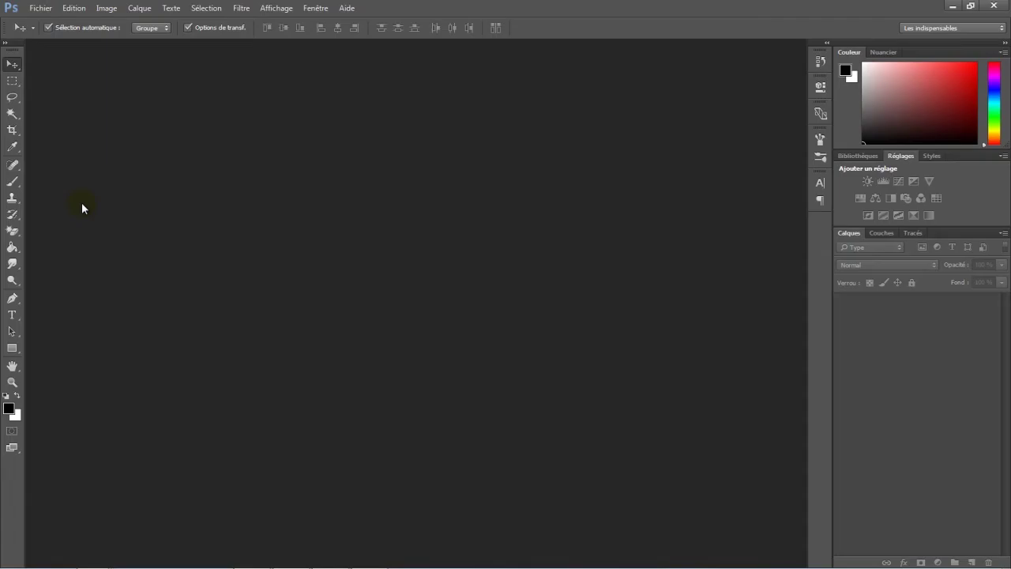
Step: Open HGHG.JPG from the Nouveau dossier (2) folder and zoom out to see it whole
{"action": "left_click", "coordinate": [41, 10]}
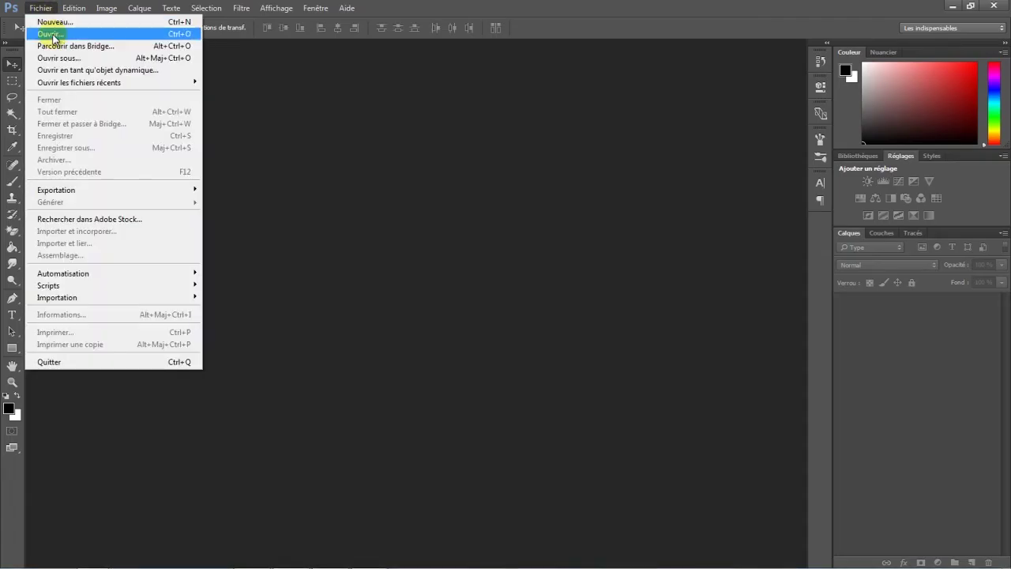
{"action": "left_click", "coordinate": [52, 33]}
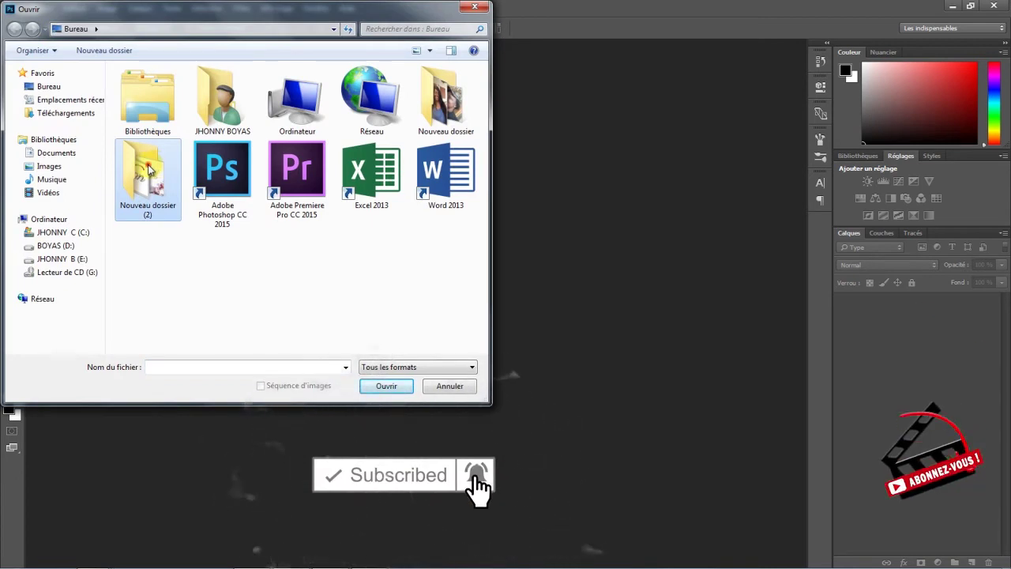
{"action": "double_click", "coordinate": [155, 169]}
{"action": "left_click", "coordinate": [435, 207]}
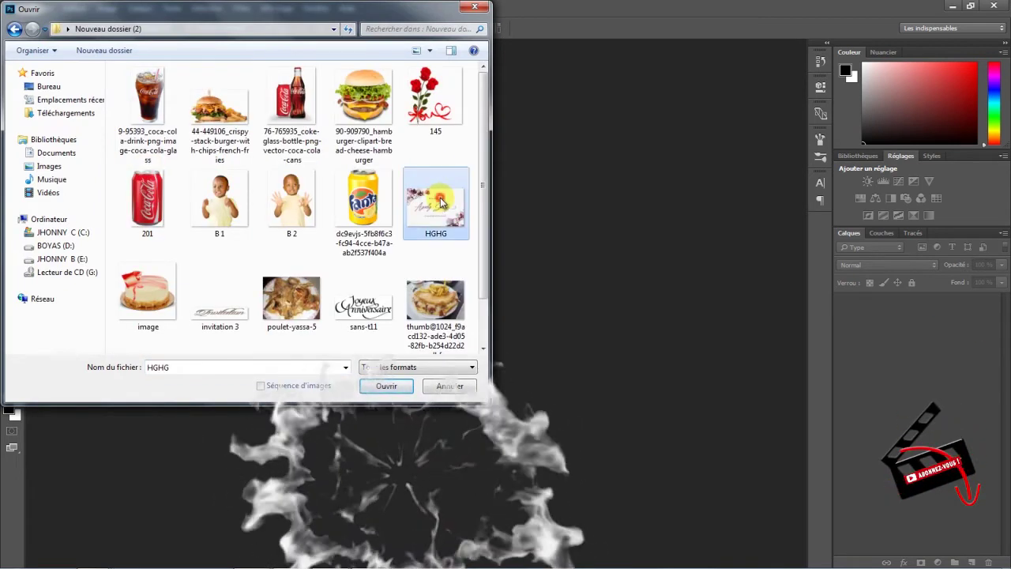
{"action": "left_click", "coordinate": [387, 386]}
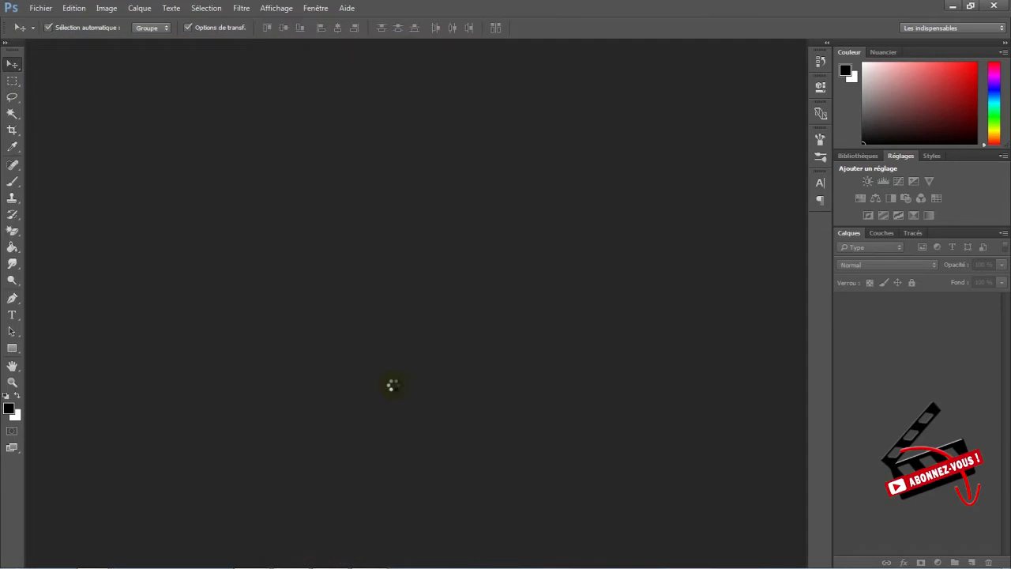
{"action": "key", "text": "ctrl+minus"}
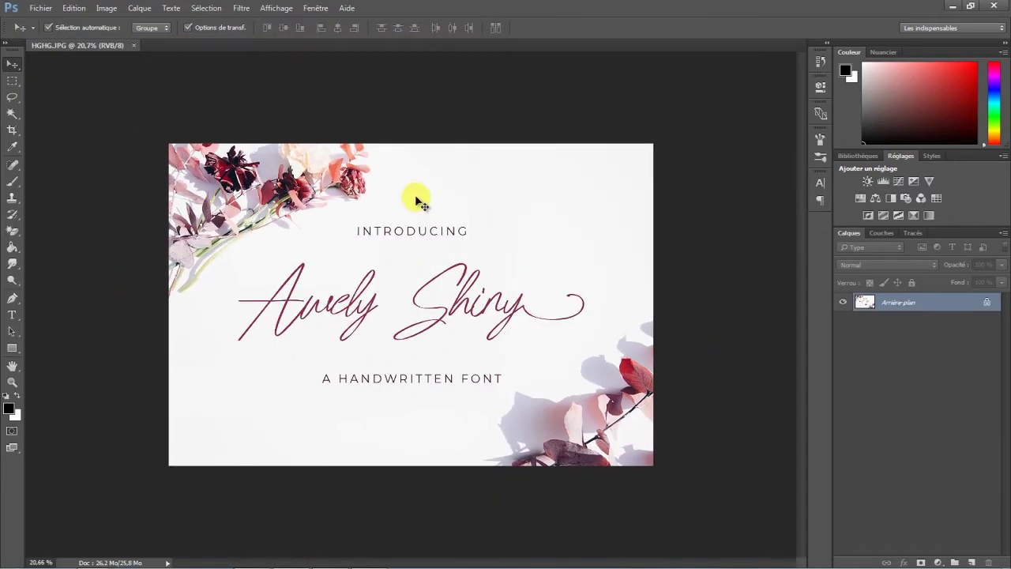
Step: With the Patch tool, cover INTRODUCING and the 'Awely Shiny' script with blank background
{"action": "left_click", "coordinate": [14, 166]}
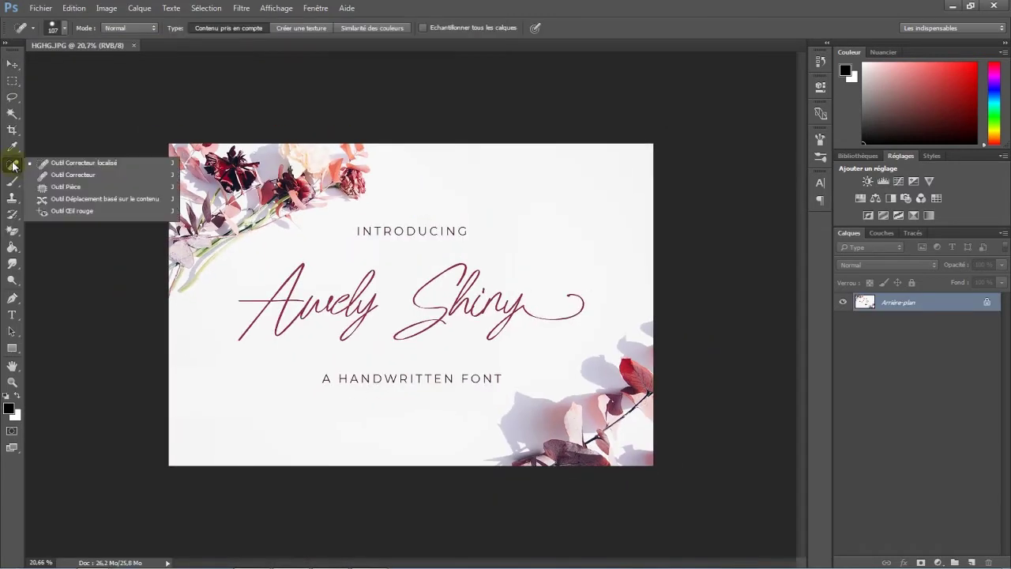
{"action": "left_click", "coordinate": [49, 188]}
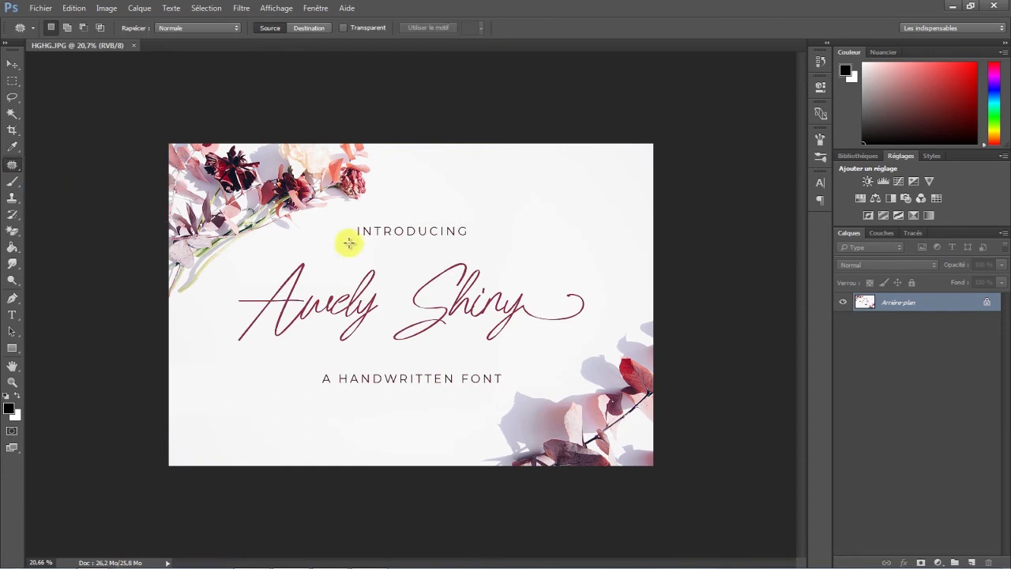
{"action": "mouse_move", "coordinate": [372, 214]}
{"action": "left_mouse_down"}
{"action": "mouse_move", "coordinate": [462, 243]}
{"action": "mouse_move", "coordinate": [419, 218]}
{"action": "mouse_move", "coordinate": [382, 220]}
{"action": "mouse_move", "coordinate": [508, 202]}
{"action": "left_mouse_up"}
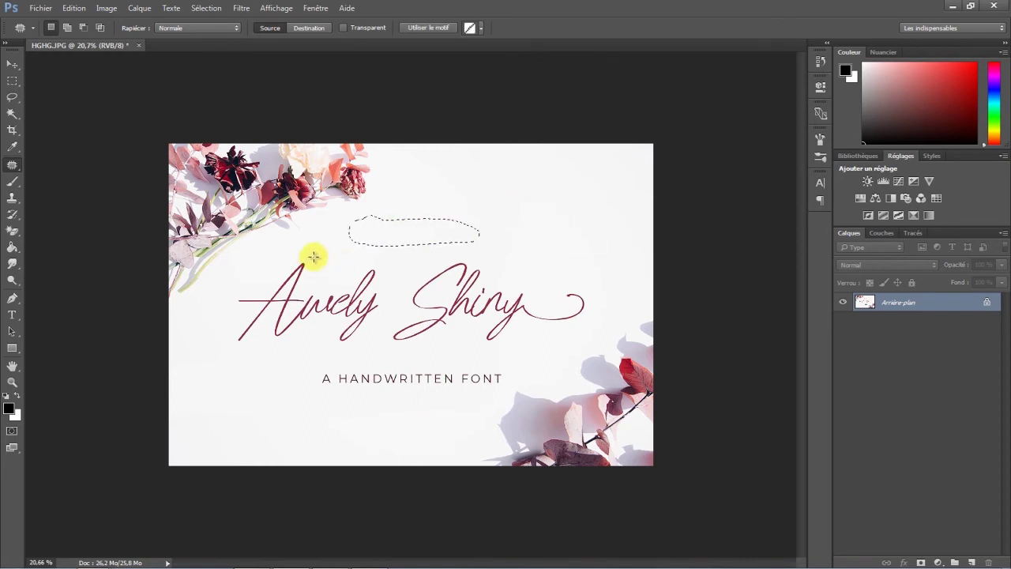
{"action": "mouse_move", "coordinate": [294, 254]}
{"action": "left_mouse_down"}
{"action": "mouse_move", "coordinate": [389, 261]}
{"action": "mouse_move", "coordinate": [312, 253]}
{"action": "left_mouse_up"}
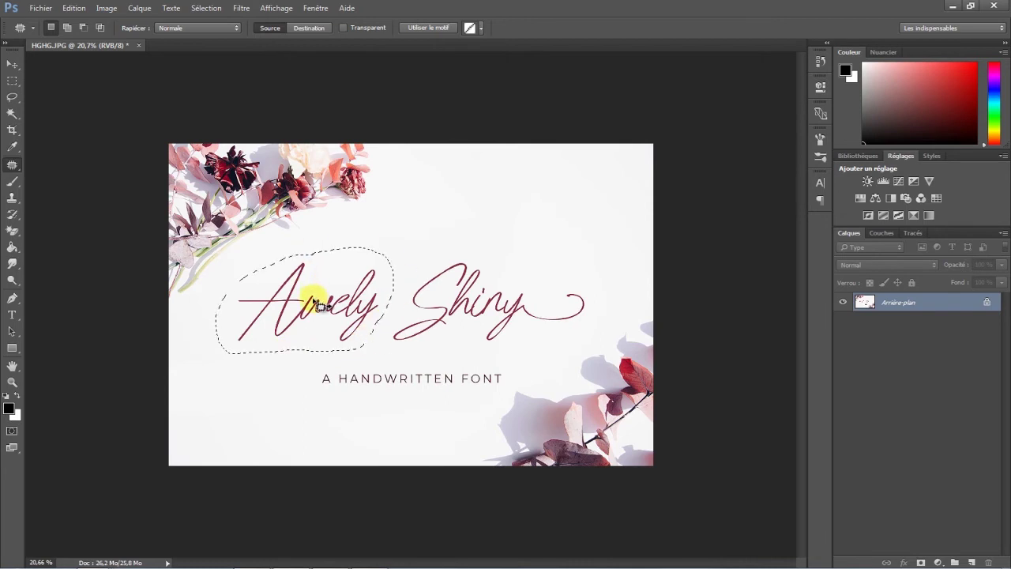
{"action": "left_click_drag", "start_coordinate": [320, 304], "coordinate": [493, 206]}
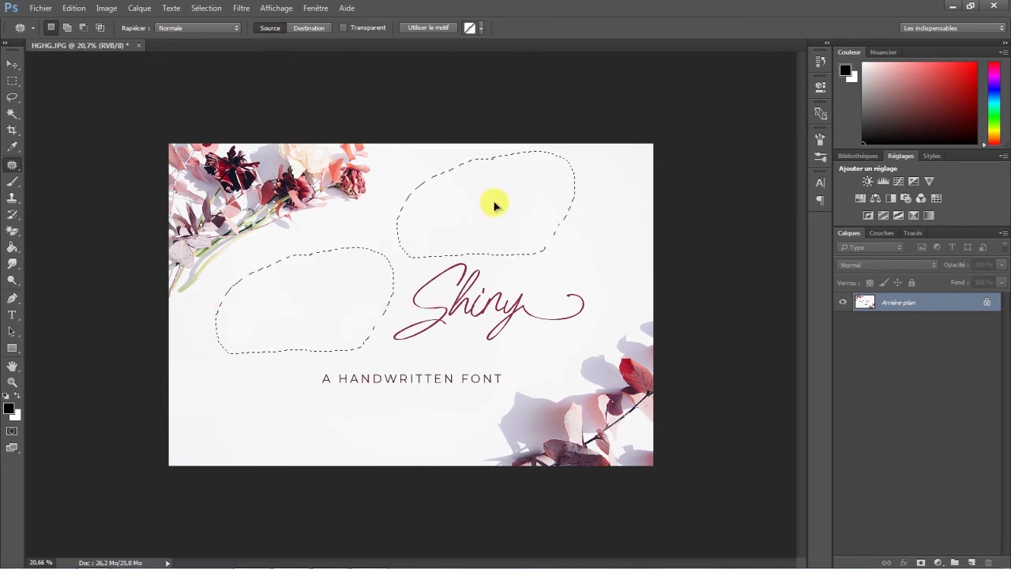
{"action": "mouse_move", "coordinate": [482, 252]}
{"action": "left_mouse_down"}
{"action": "mouse_move", "coordinate": [416, 294]}
{"action": "mouse_move", "coordinate": [263, 299]}
{"action": "left_mouse_up"}
Step: Patch out the 'A HANDWRITTEN FONT' line and deselect
{"action": "left_click_drag", "start_coordinate": [305, 374], "coordinate": [343, 355]}
{"action": "left_click_drag", "start_coordinate": [374, 384], "coordinate": [406, 303]}
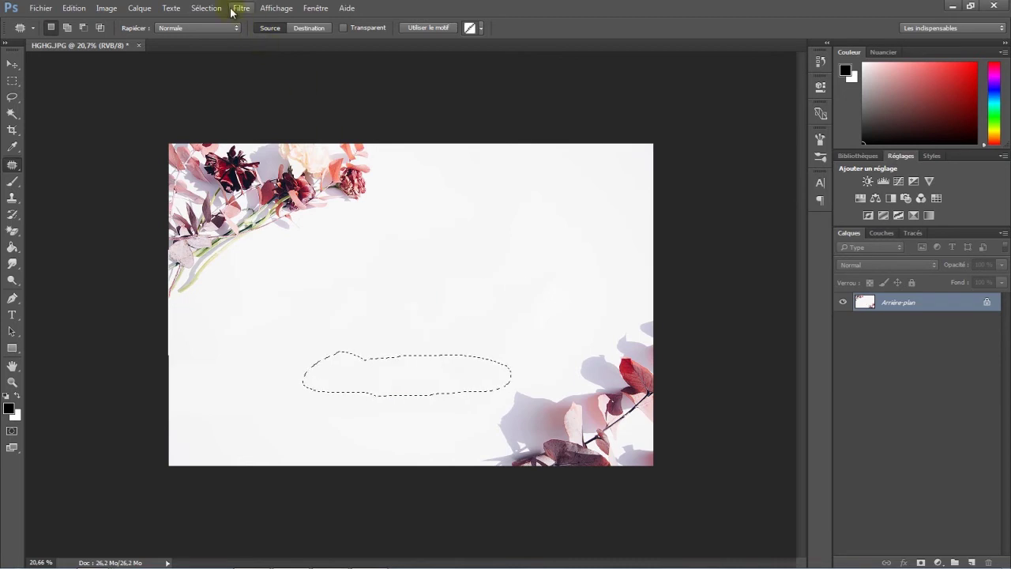
{"action": "left_click", "coordinate": [206, 8]}
{"action": "left_click", "coordinate": [212, 35]}
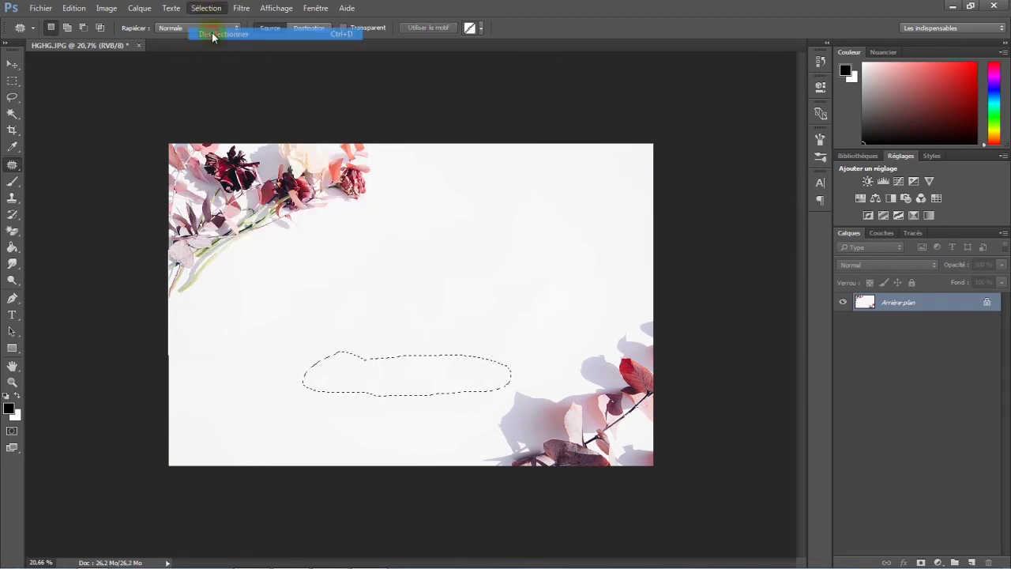
{"action": "scroll", "coordinate": [332, 183], "scroll_direction": "down", "scroll_amount": 1}
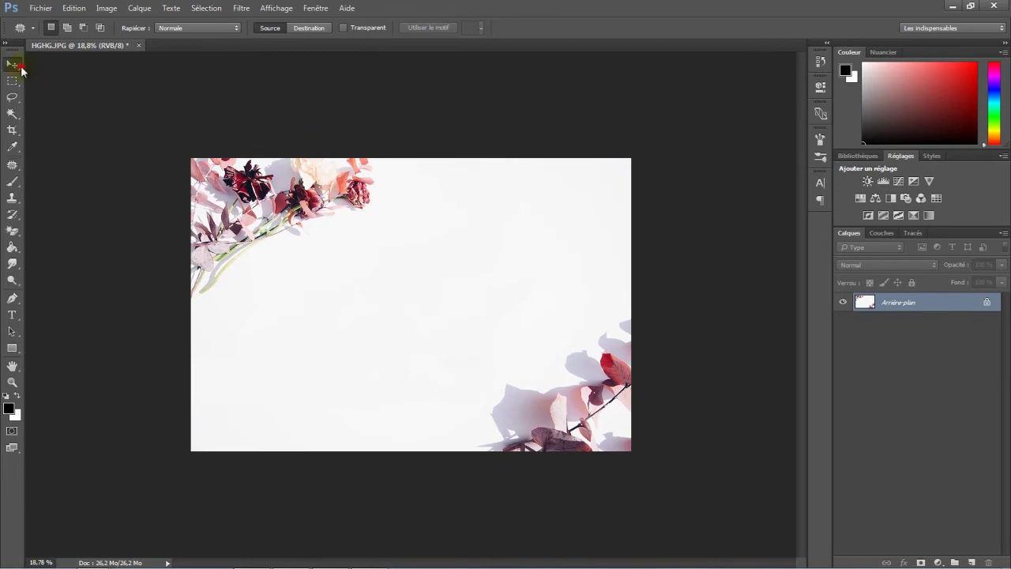
Step: Place the 'invitation 3' image into the card as a linked layer
{"action": "left_click", "coordinate": [17, 66]}
{"action": "scroll", "coordinate": [334, 268], "scroll_direction": "up", "scroll_amount": 1}
{"action": "left_click", "coordinate": [48, 11]}
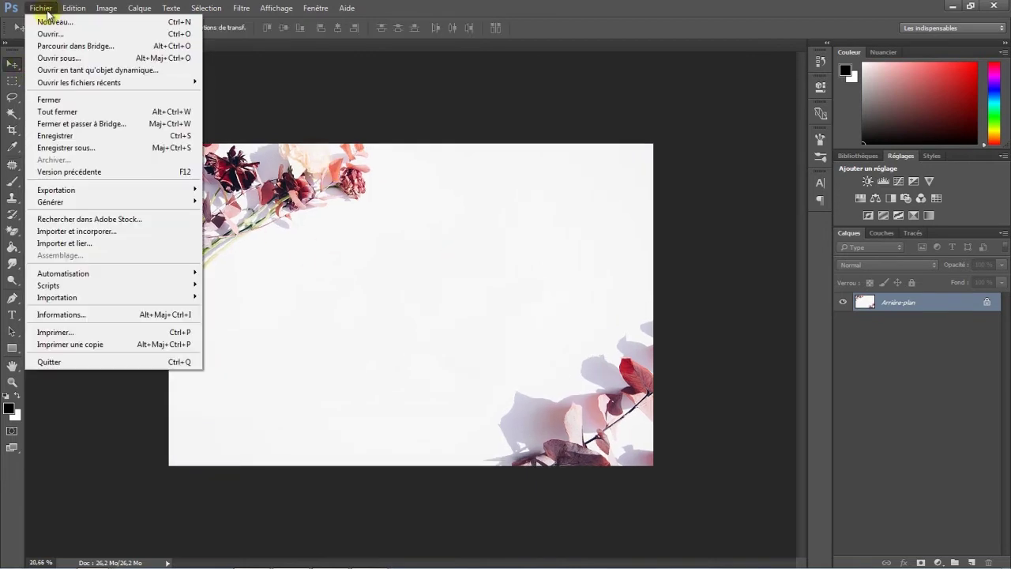
{"action": "left_click", "coordinate": [76, 244]}
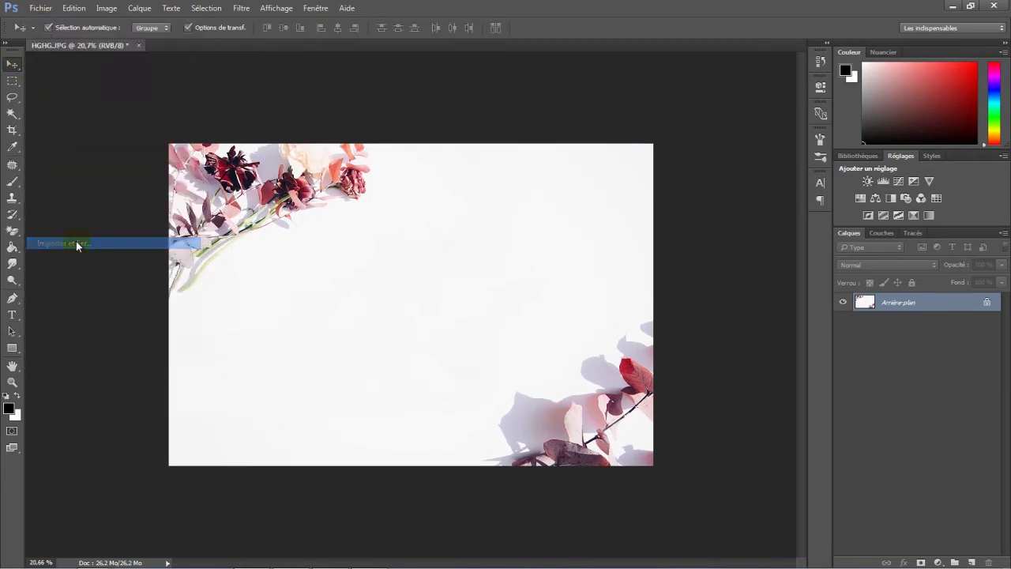
{"action": "left_click_drag", "start_coordinate": [476, 129], "coordinate": [477, 162]}
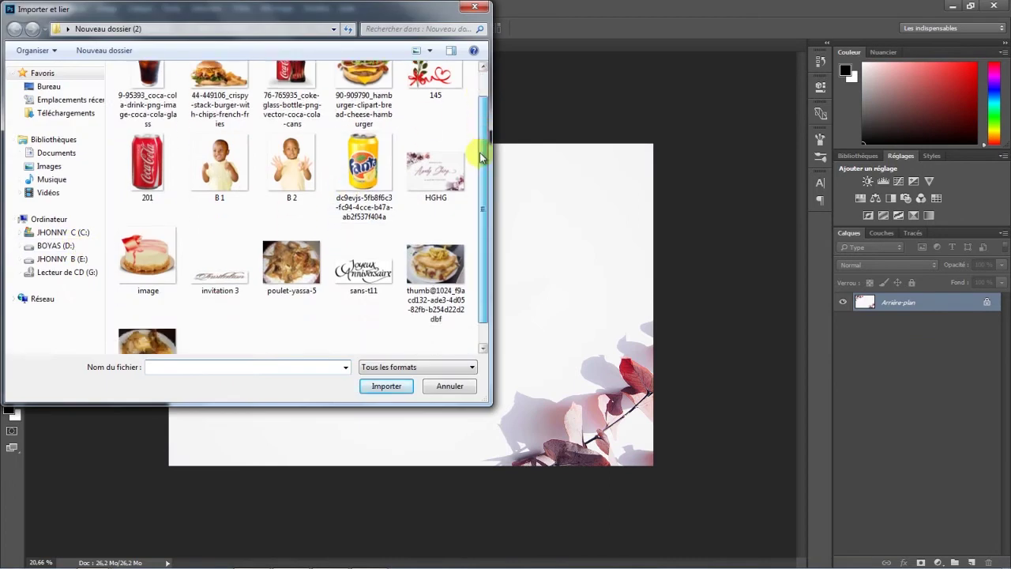
{"action": "left_click", "coordinate": [221, 251]}
{"action": "left_click", "coordinate": [385, 385]}
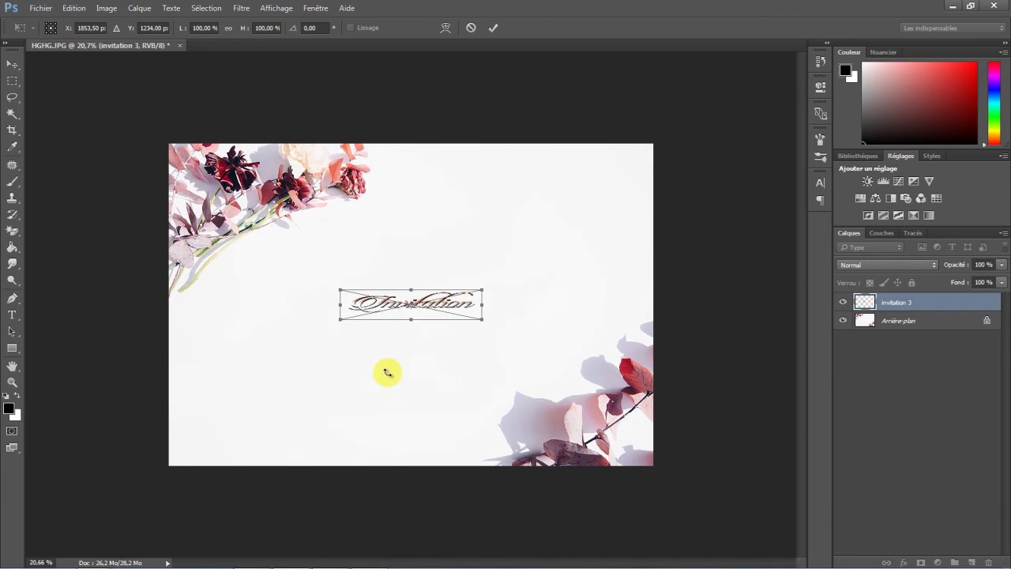
Step: Move the invitation 3 artwork near the card's top and enlarge it proportionally
{"action": "left_click_drag", "start_coordinate": [447, 296], "coordinate": [490, 197]}
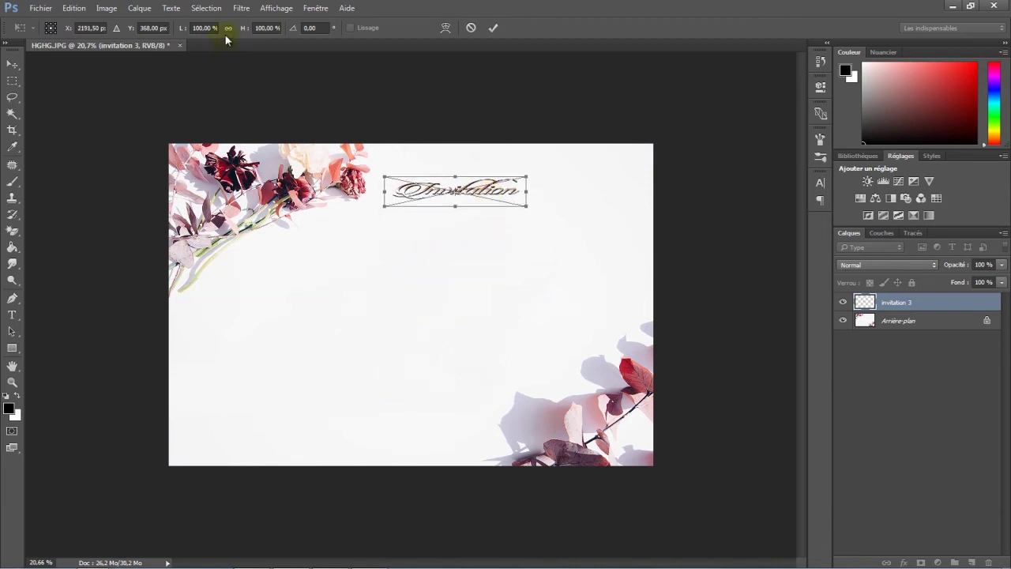
{"action": "left_click_drag", "start_coordinate": [239, 31], "coordinate": [268, 32]}
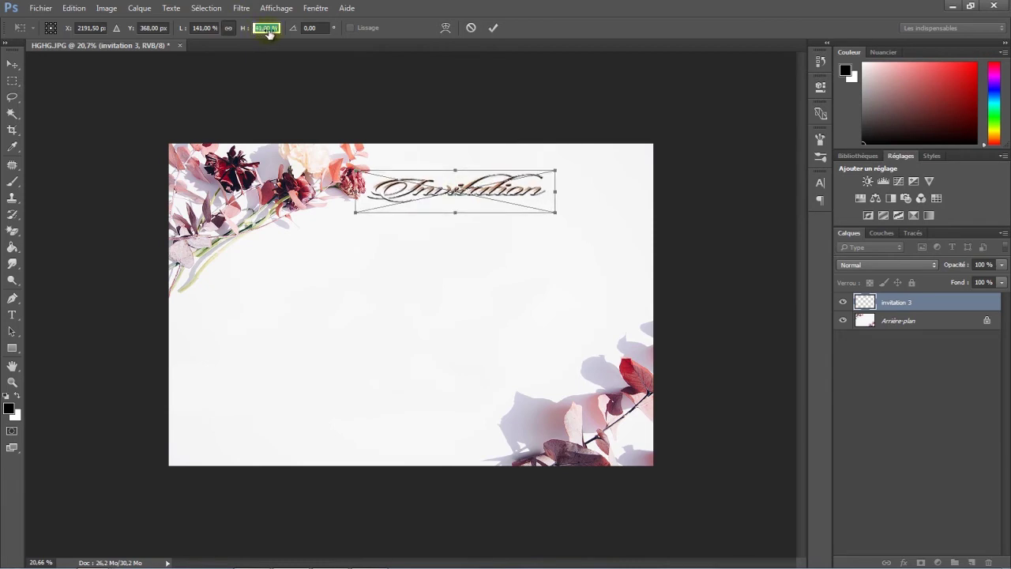
{"action": "left_click", "coordinate": [493, 28]}
{"action": "scroll", "coordinate": [482, 190], "scroll_direction": "up", "scroll_amount": 2}
{"action": "scroll", "coordinate": [480, 190], "scroll_direction": "up", "scroll_amount": 2}
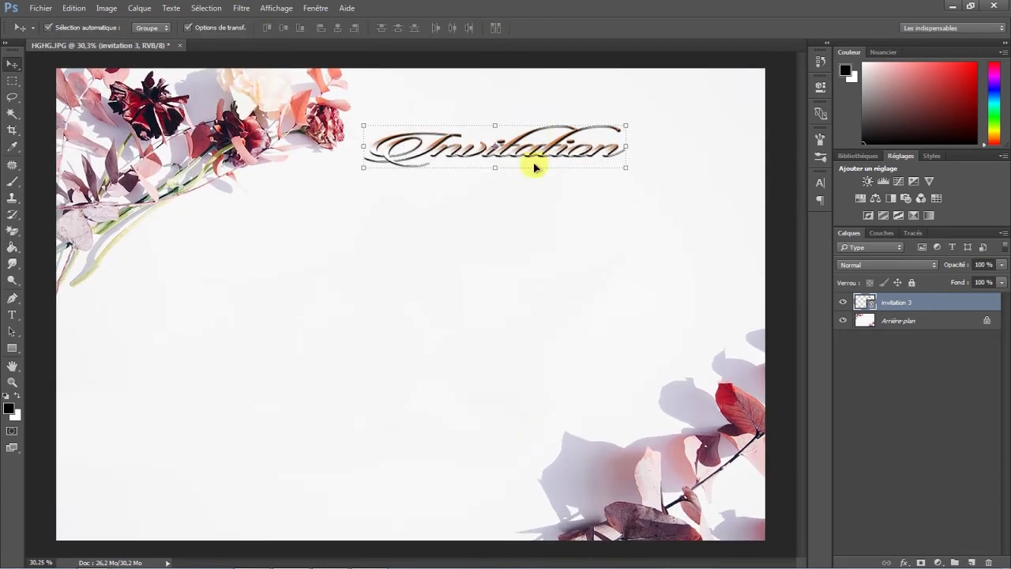
Step: Tint the invitation 3 lettering pinkish red with Hue/Saturation: hue -36, saturation adjusted
{"action": "left_click", "coordinate": [106, 8]}
{"action": "mouse_move", "coordinate": [120, 40]}
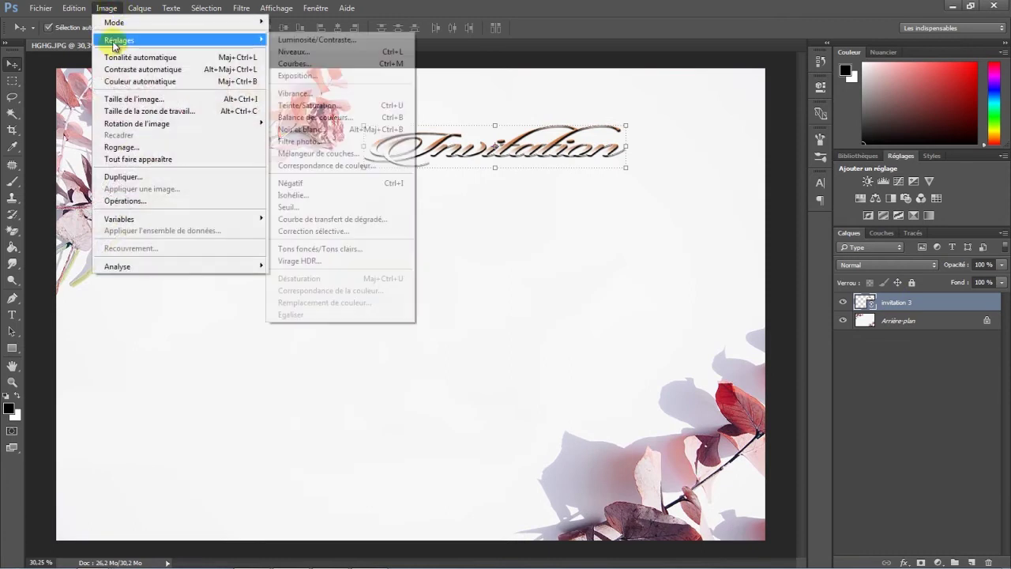
{"action": "left_click", "coordinate": [360, 105]}
{"action": "left_click_drag", "start_coordinate": [448, 111], "coordinate": [680, 198]}
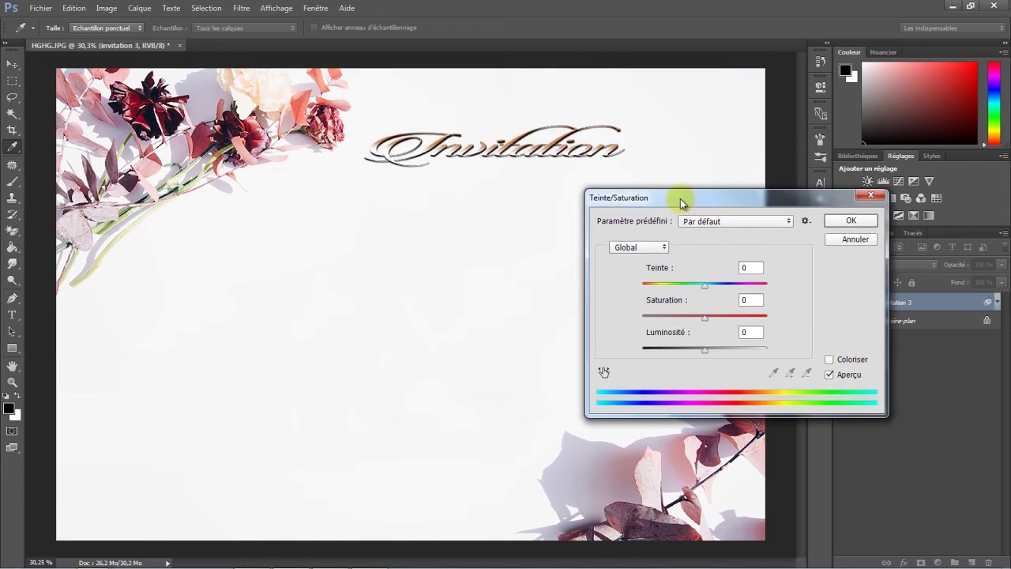
{"action": "mouse_move", "coordinate": [705, 291]}
{"action": "left_mouse_down"}
{"action": "mouse_move", "coordinate": [664, 299]}
{"action": "mouse_move", "coordinate": [684, 294]}
{"action": "left_mouse_up"}
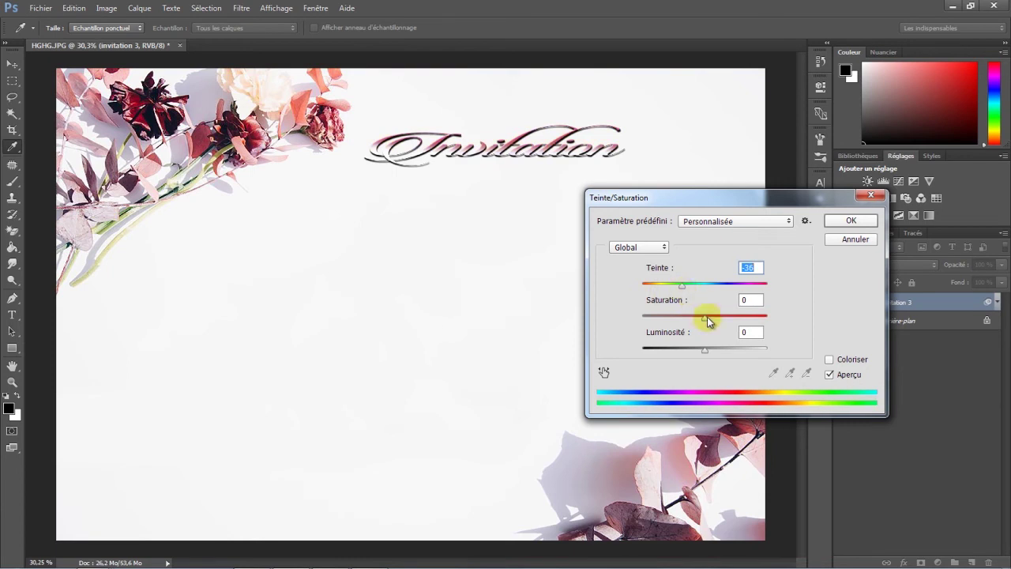
{"action": "left_click_drag", "start_coordinate": [727, 320], "coordinate": [765, 323]}
{"action": "left_click_drag", "start_coordinate": [638, 318], "coordinate": [710, 320]}
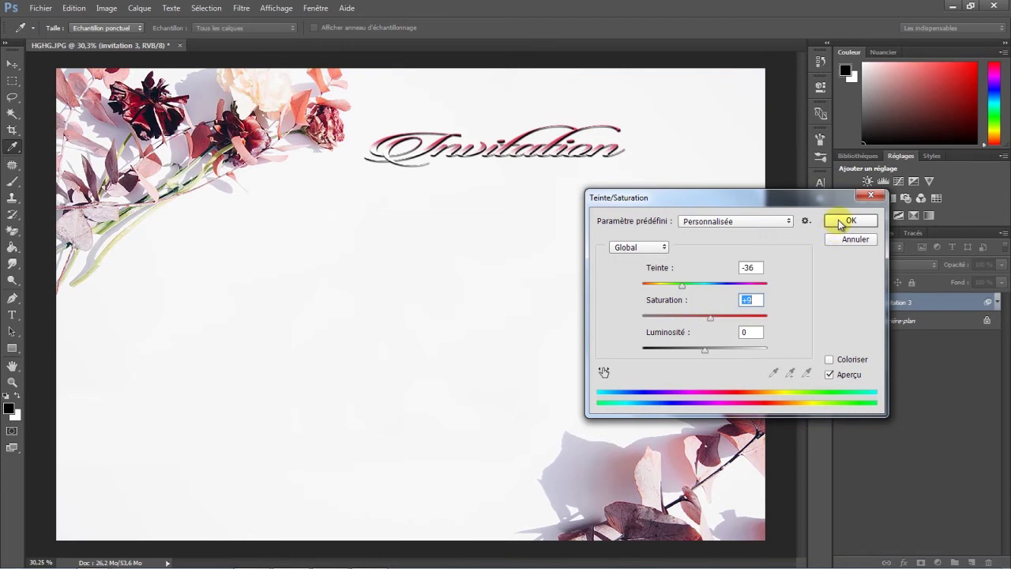
{"action": "left_click", "coordinate": [841, 221]}
{"action": "left_click", "coordinate": [584, 249]}
{"action": "scroll", "coordinate": [530, 158], "scroll_direction": "up", "scroll_amount": 1}
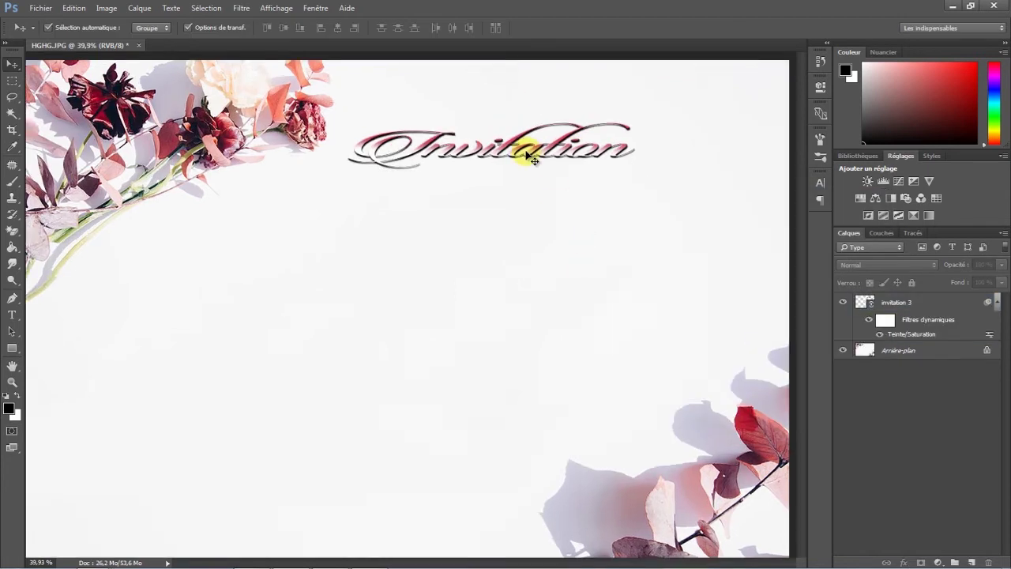
{"action": "scroll", "coordinate": [531, 158], "scroll_direction": "up", "scroll_amount": 1}
{"action": "left_click_drag", "start_coordinate": [521, 142], "coordinate": [470, 237]}
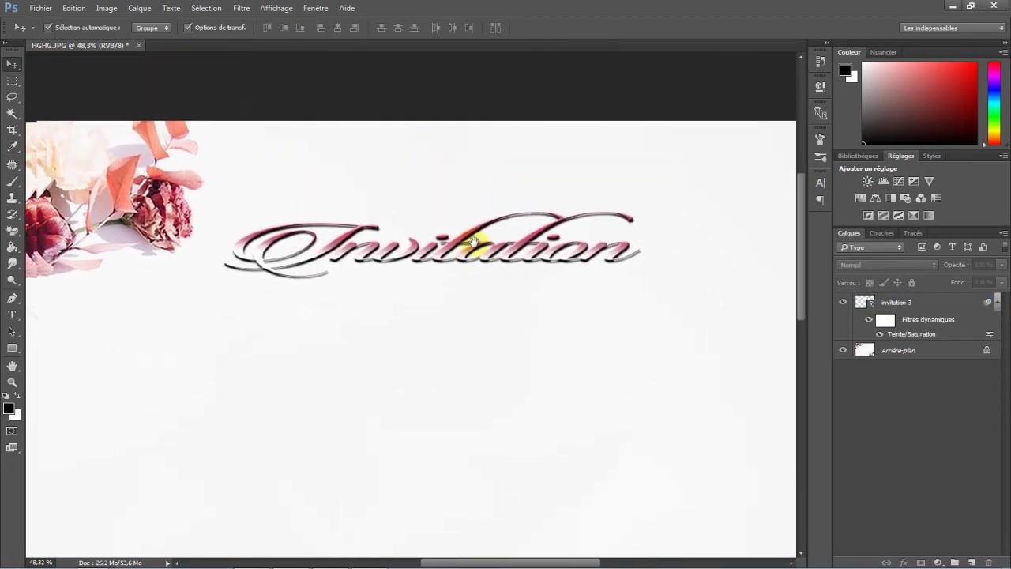
Step: Draw a thin rectangle bar below Invitation, filled with pink sampled from the lettering
{"action": "left_click", "coordinate": [11, 349]}
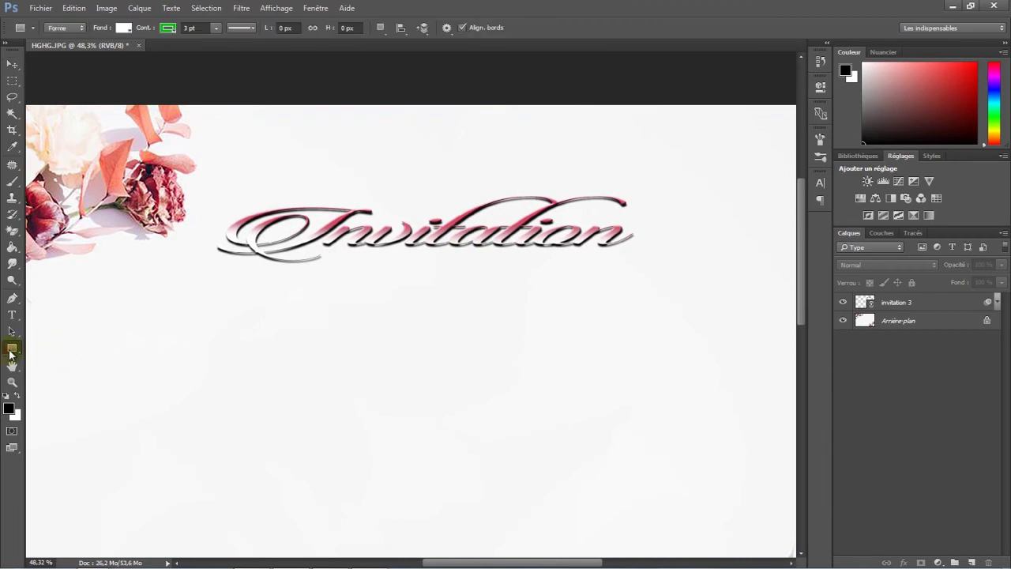
{"action": "left_click", "coordinate": [124, 29]}
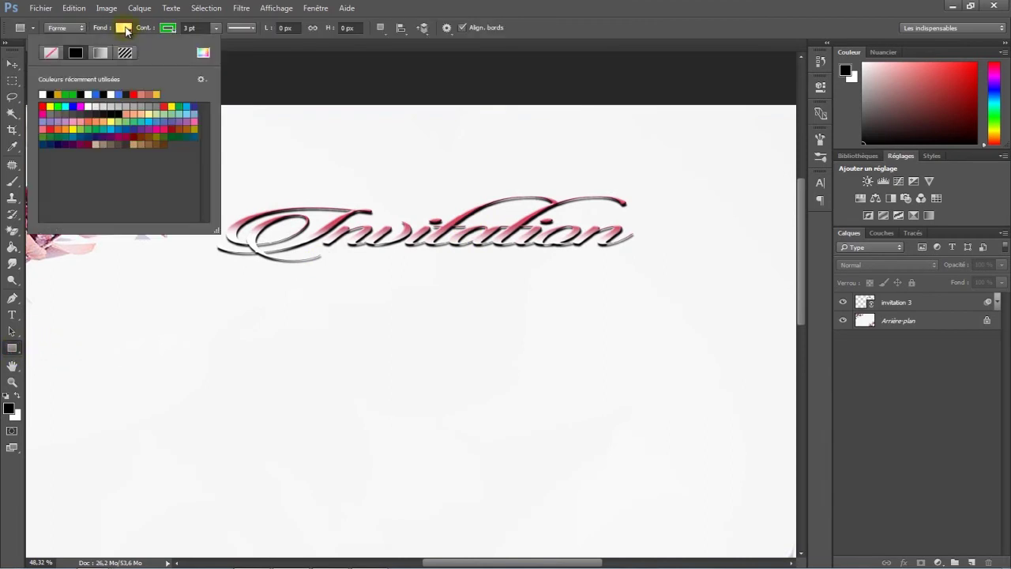
{"action": "left_click", "coordinate": [199, 53]}
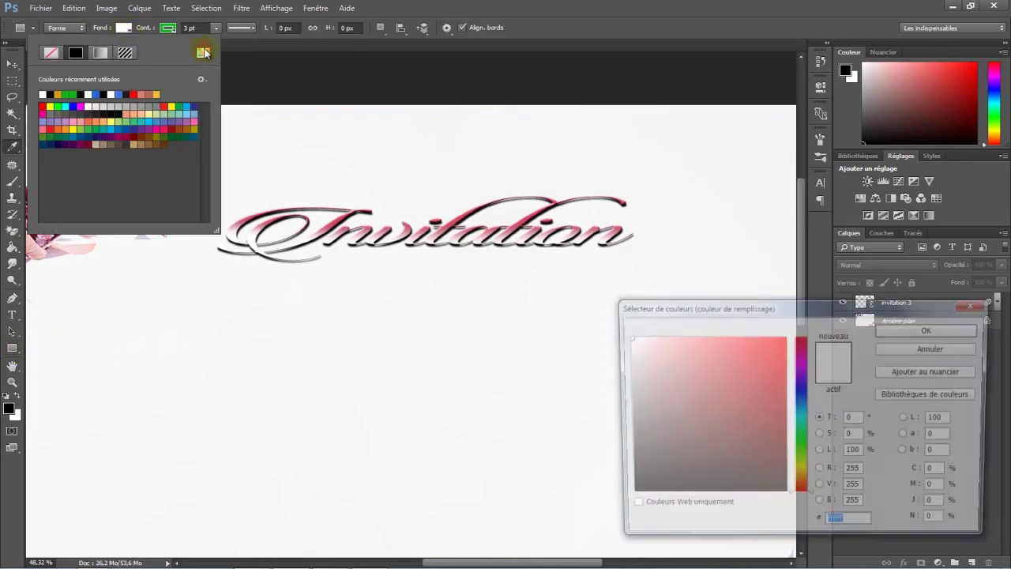
{"action": "left_click", "coordinate": [332, 223]}
{"action": "left_click", "coordinate": [939, 332]}
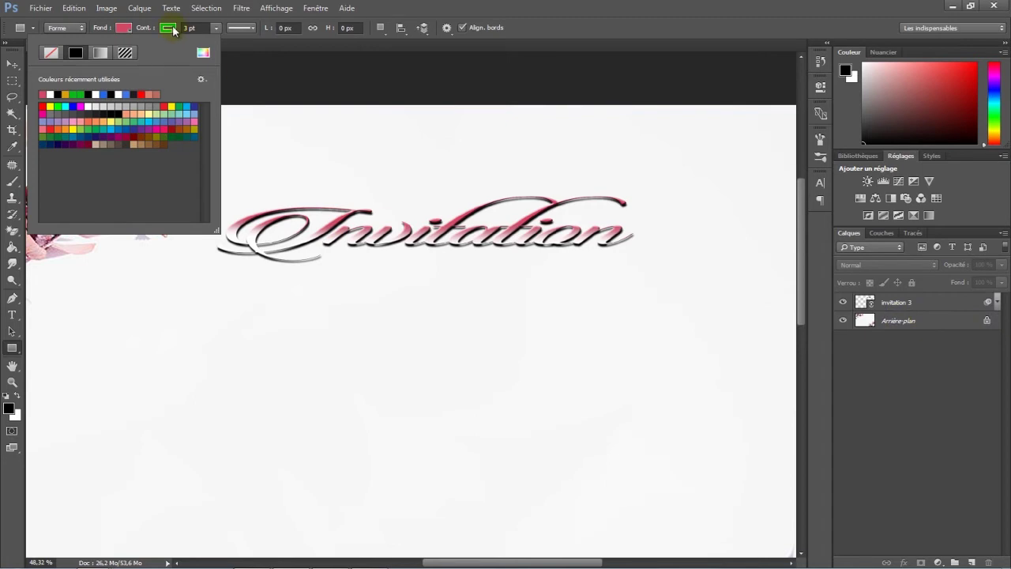
{"action": "left_click", "coordinate": [171, 28]}
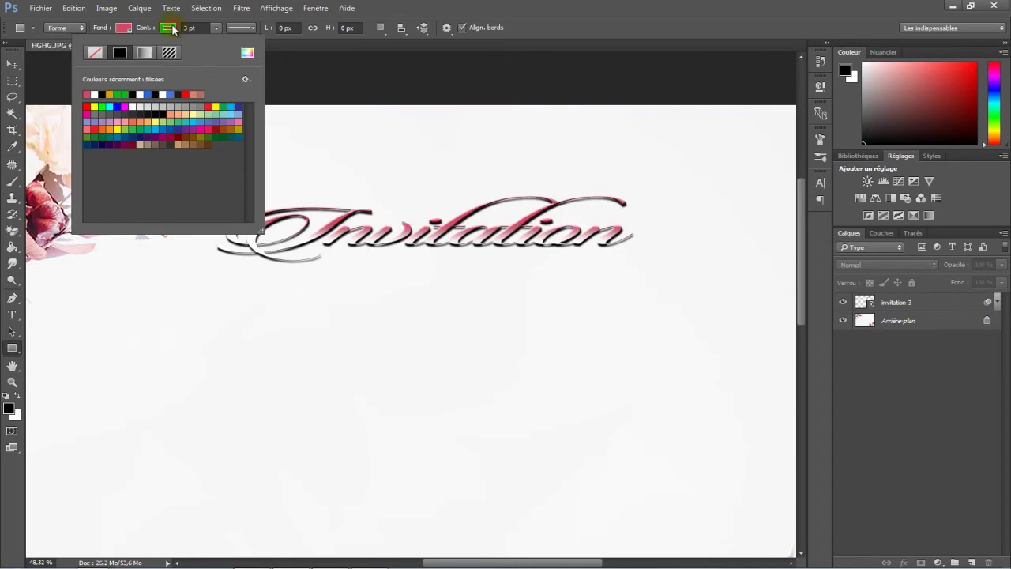
{"action": "left_click", "coordinate": [87, 93]}
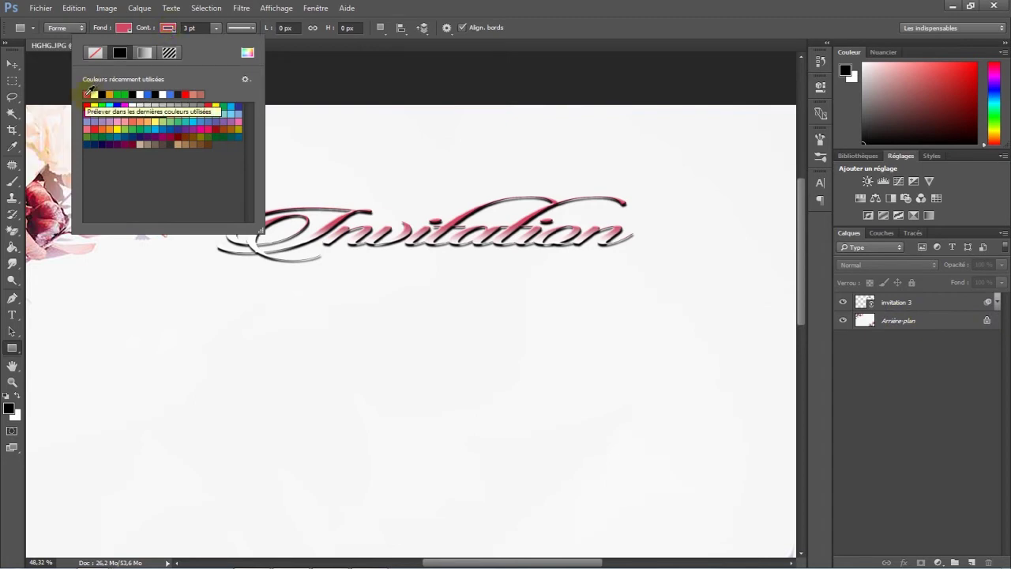
{"action": "left_click_drag", "start_coordinate": [326, 257], "coordinate": [637, 267]}
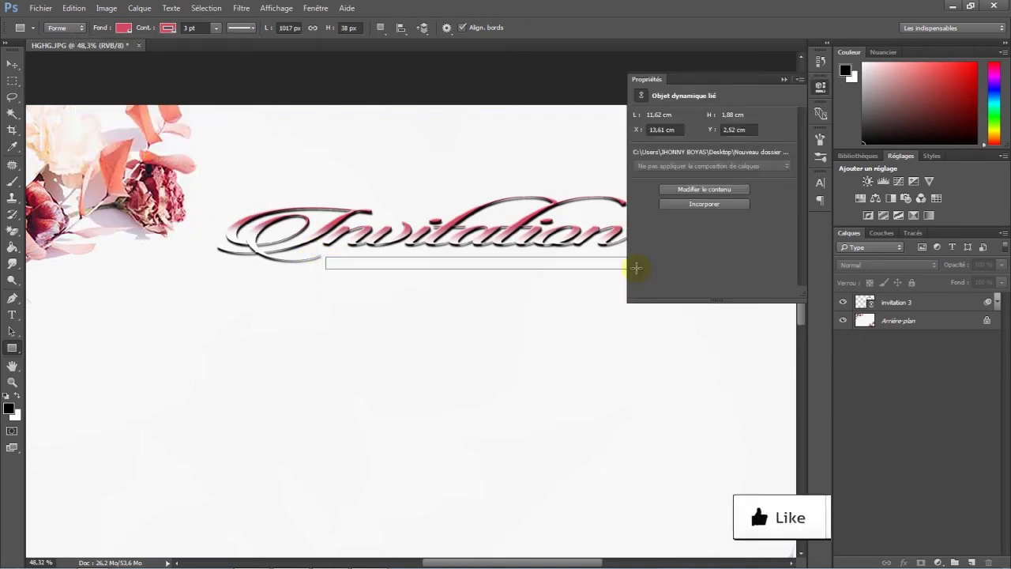
Step: Rasterize the Rectangle 1 layer into a plain pixel layer
{"action": "left_click", "coordinate": [784, 81]}
{"action": "right_click", "coordinate": [939, 304]}
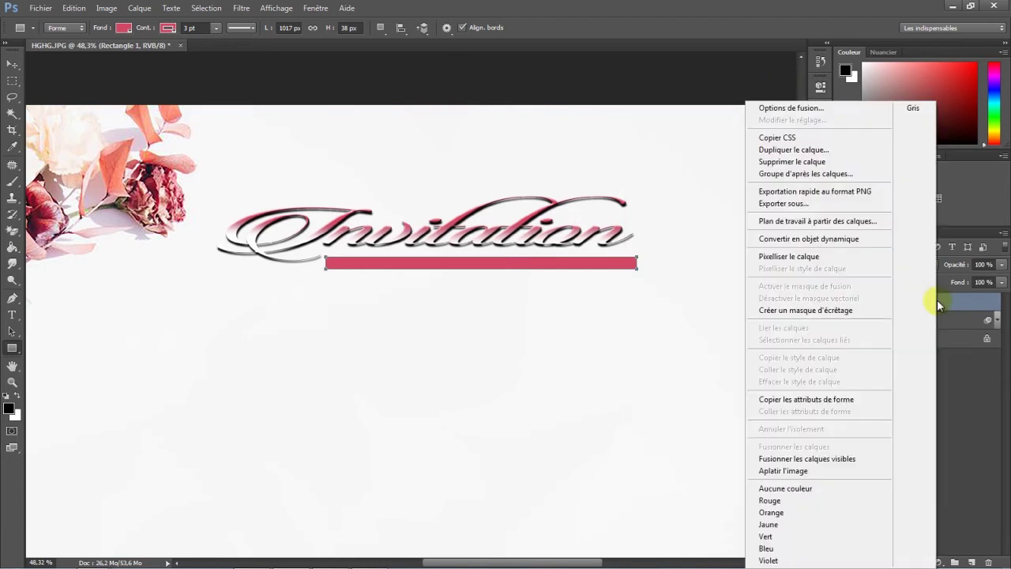
{"action": "left_click", "coordinate": [804, 257]}
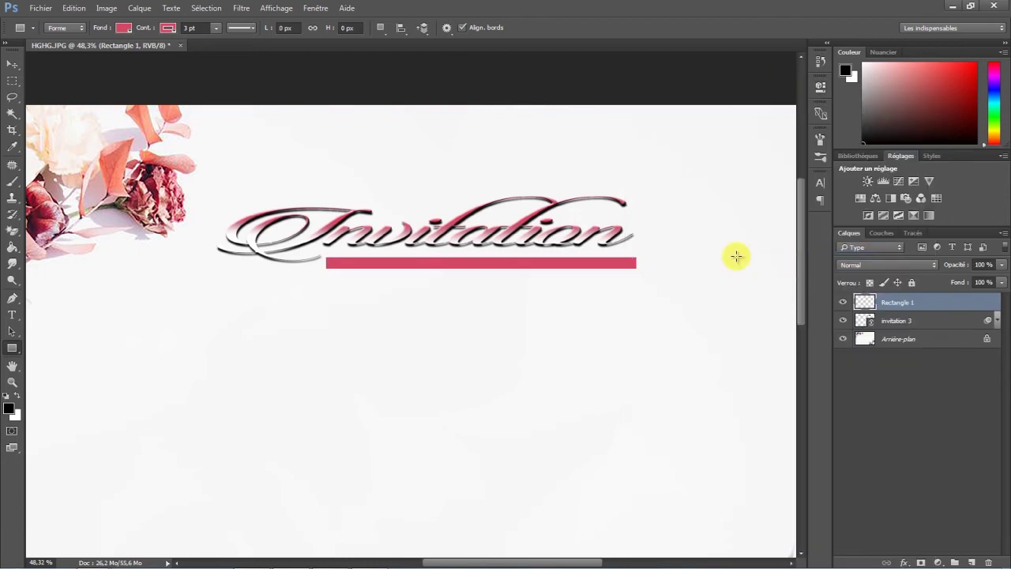
Step: Position the pink bar under Invitation and distort its left end into a thin point
{"action": "left_click", "coordinate": [16, 70]}
{"action": "scroll", "coordinate": [383, 251], "scroll_direction": "up", "scroll_amount": 2}
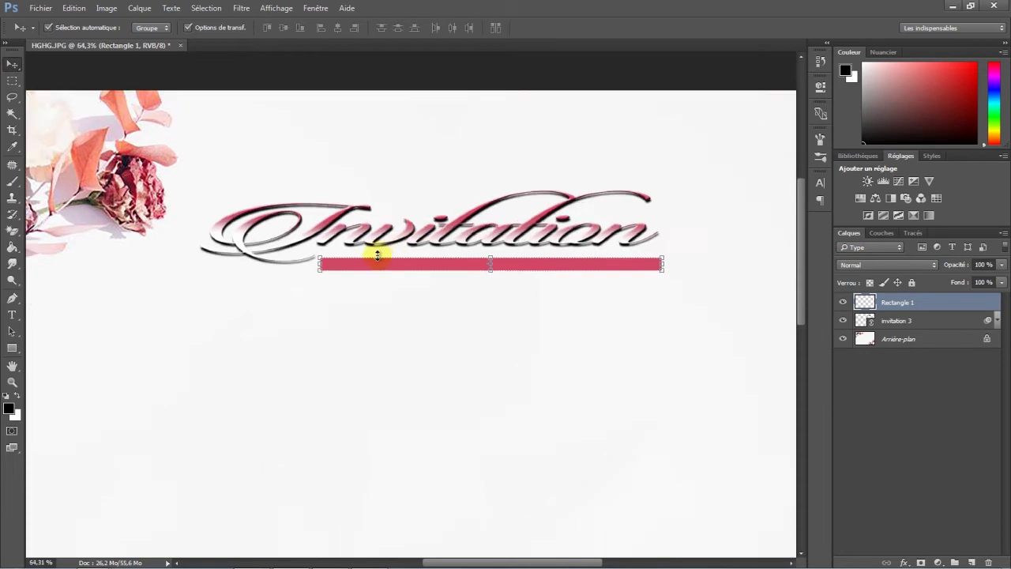
{"action": "scroll", "coordinate": [375, 254], "scroll_direction": "up", "scroll_amount": 2}
{"action": "left_click_drag", "start_coordinate": [397, 271], "coordinate": [399, 268]}
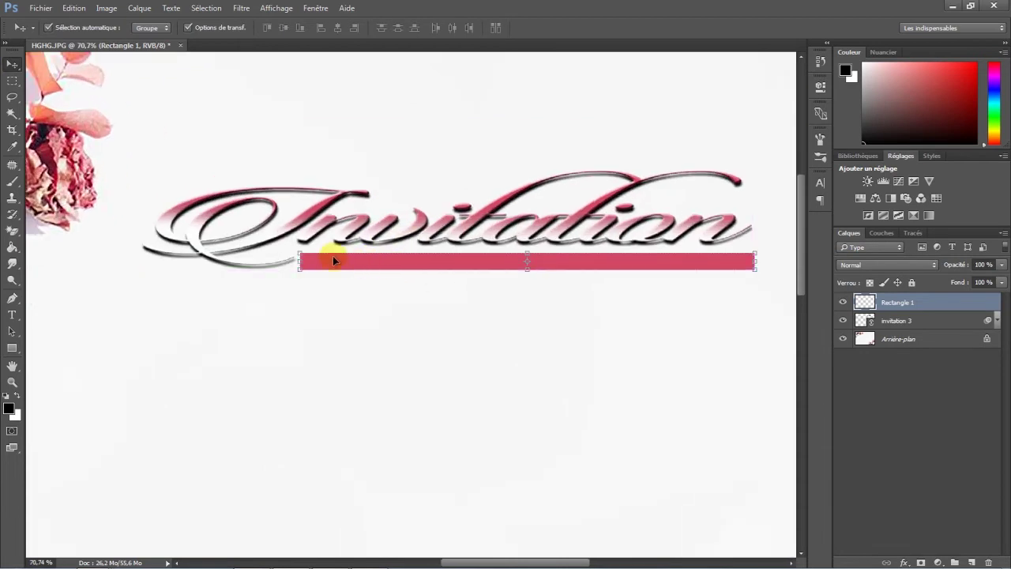
{"action": "left_click", "coordinate": [313, 253]}
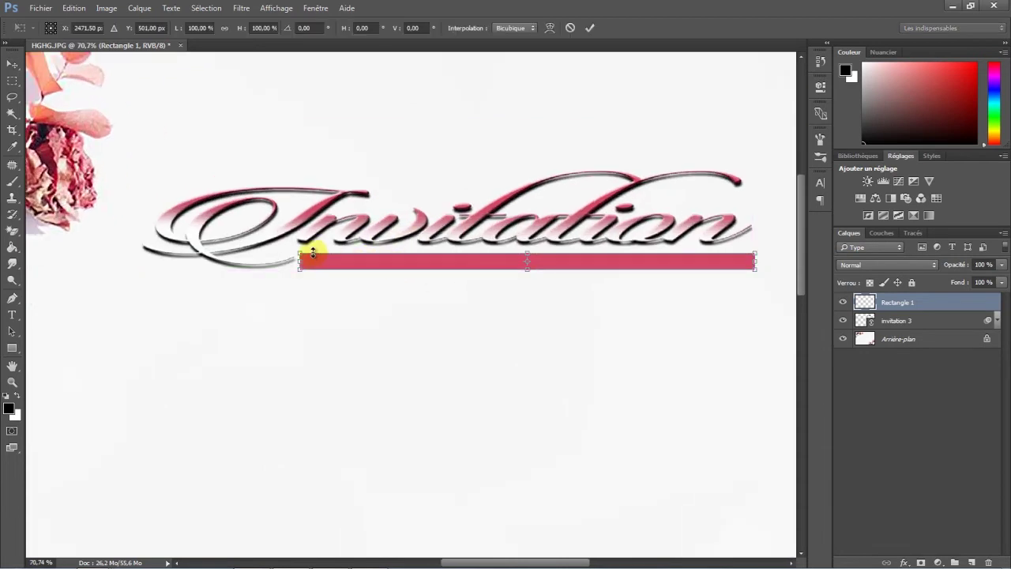
{"action": "right_click", "coordinate": [314, 259]}
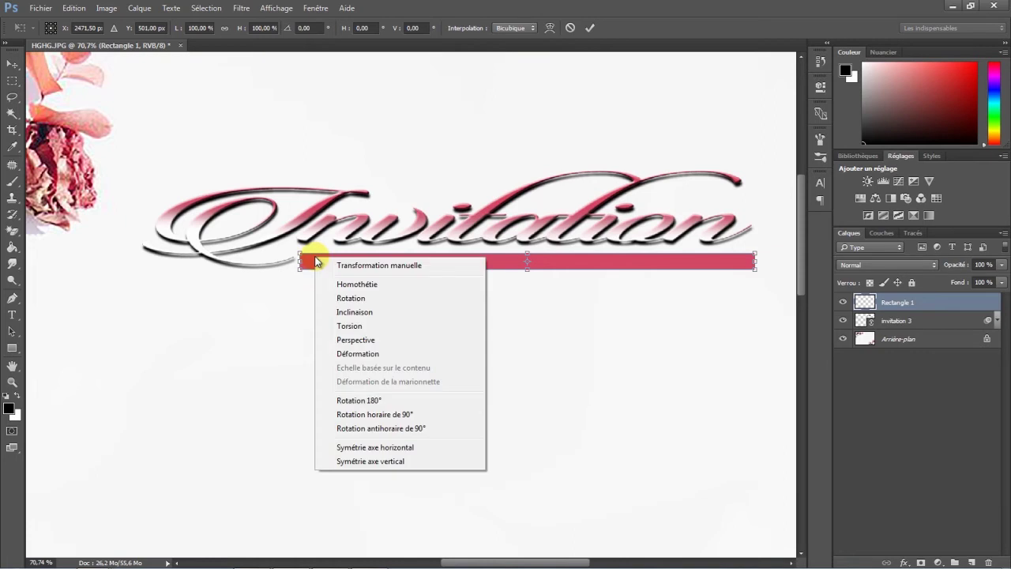
{"action": "left_click", "coordinate": [349, 326]}
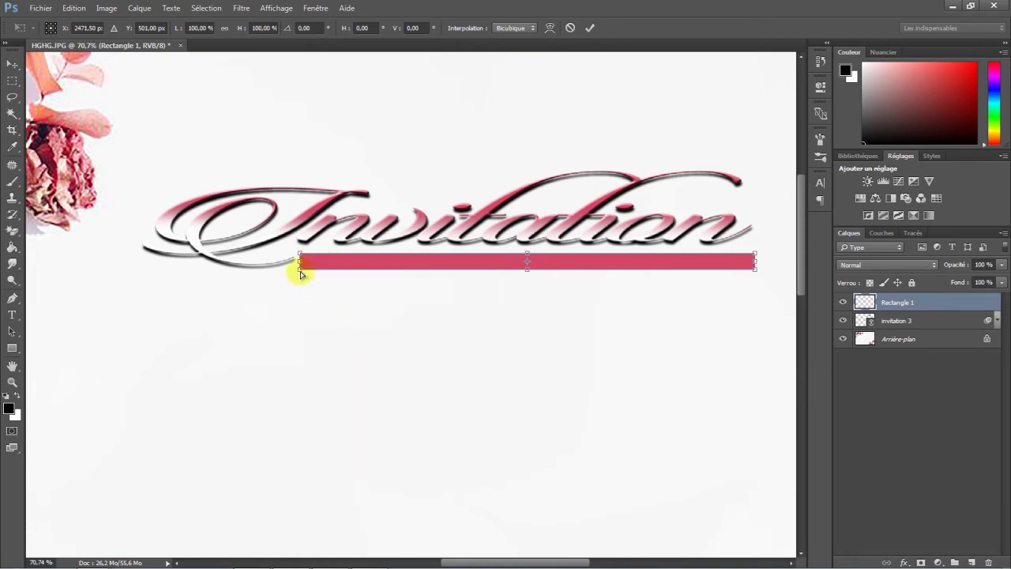
{"action": "scroll", "coordinate": [300, 274], "scroll_direction": "up", "scroll_amount": 3}
{"action": "scroll", "coordinate": [298, 277], "scroll_direction": "up", "scroll_amount": 2}
{"action": "left_click_drag", "start_coordinate": [289, 279], "coordinate": [290, 244]}
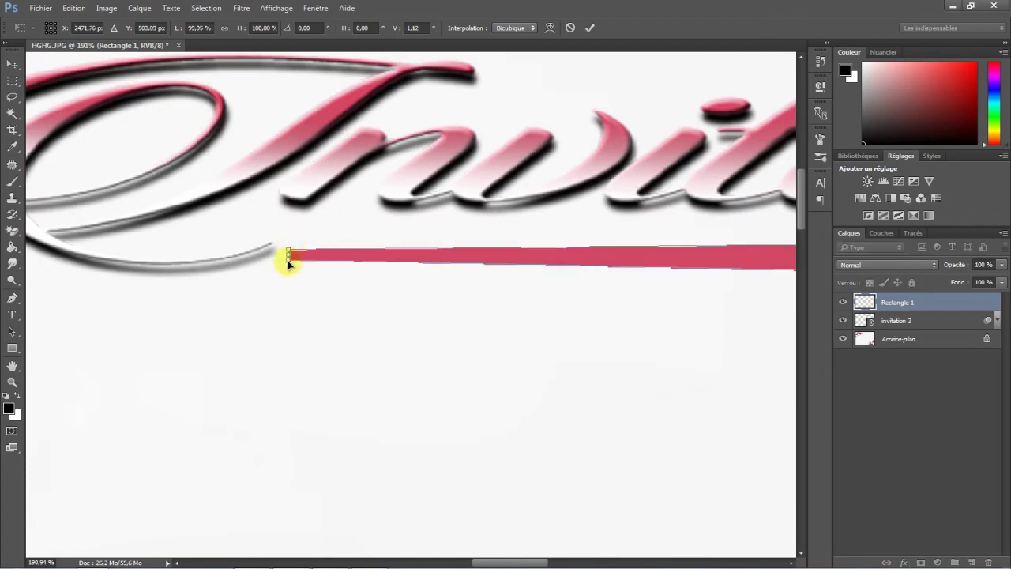
{"action": "left_click_drag", "start_coordinate": [289, 244], "coordinate": [286, 248]}
{"action": "left_click", "coordinate": [588, 29]}
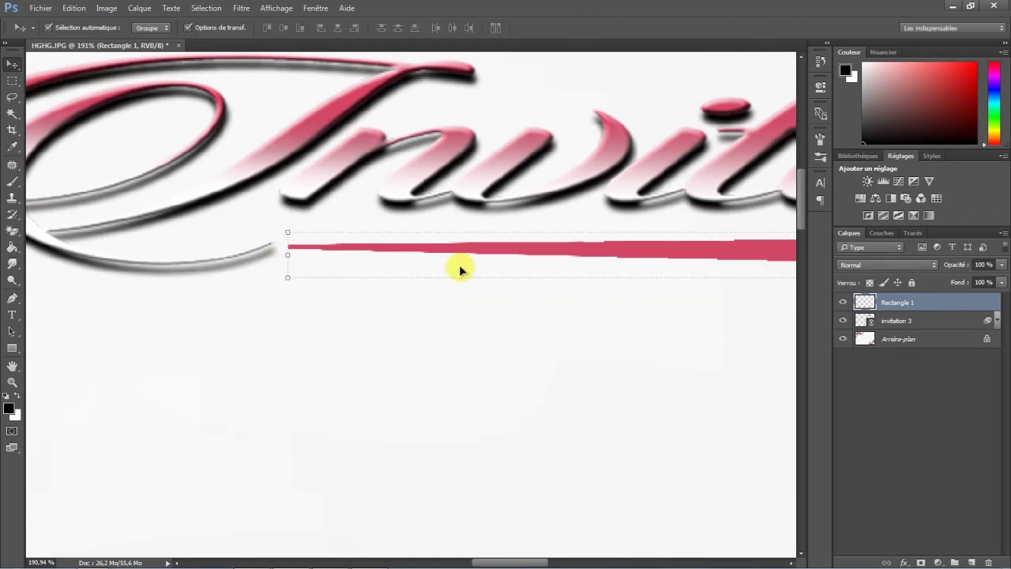
Step: Skew the bar's right end slightly and nudge it left beneath Invitation
{"action": "scroll", "coordinate": [466, 261], "scroll_direction": "down", "scroll_amount": 1}
{"action": "scroll", "coordinate": [483, 265], "scroll_direction": "down", "scroll_amount": 3}
{"action": "scroll", "coordinate": [514, 269], "scroll_direction": "down", "scroll_amount": 2}
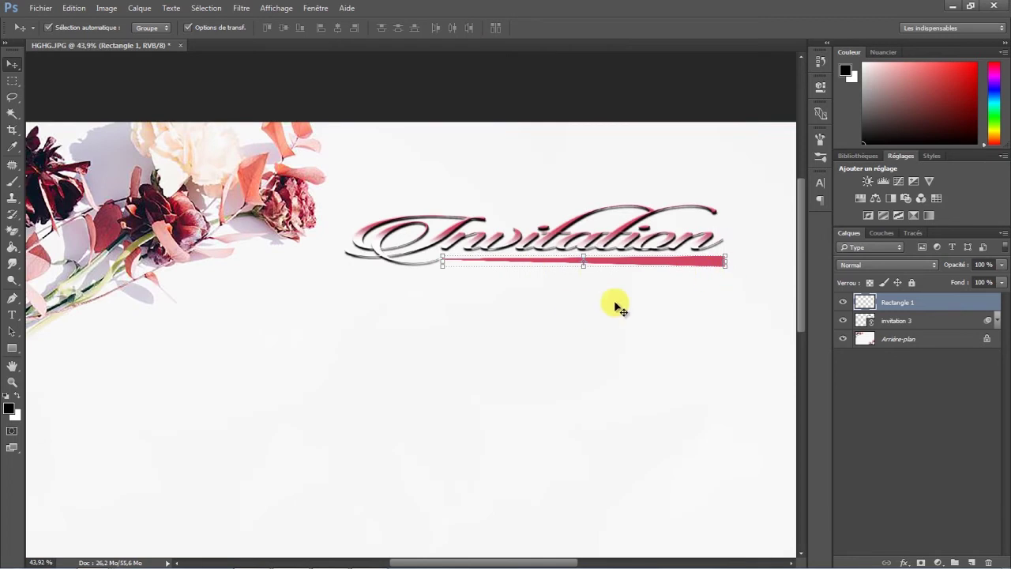
{"action": "scroll", "coordinate": [608, 304], "scroll_direction": "up", "scroll_amount": 2}
{"action": "scroll", "coordinate": [486, 267], "scroll_direction": "up", "scroll_amount": 1}
{"action": "scroll", "coordinate": [549, 294], "scroll_direction": "up", "scroll_amount": 1}
{"action": "key", "text": "ctrl+t"}
{"action": "right_click", "coordinate": [459, 241]}
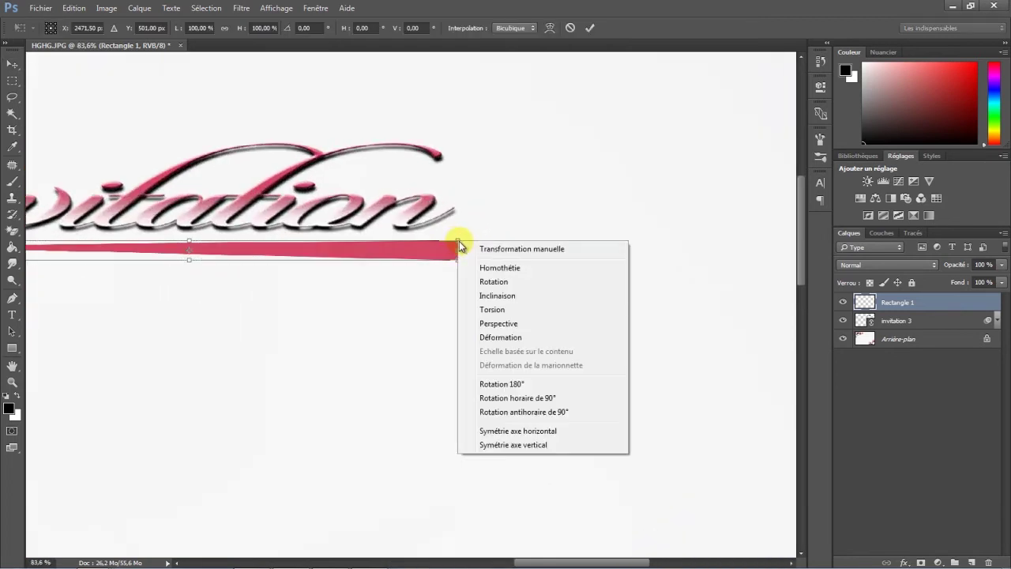
{"action": "left_click", "coordinate": [494, 295]}
{"action": "left_click_drag", "start_coordinate": [455, 254], "coordinate": [456, 248]}
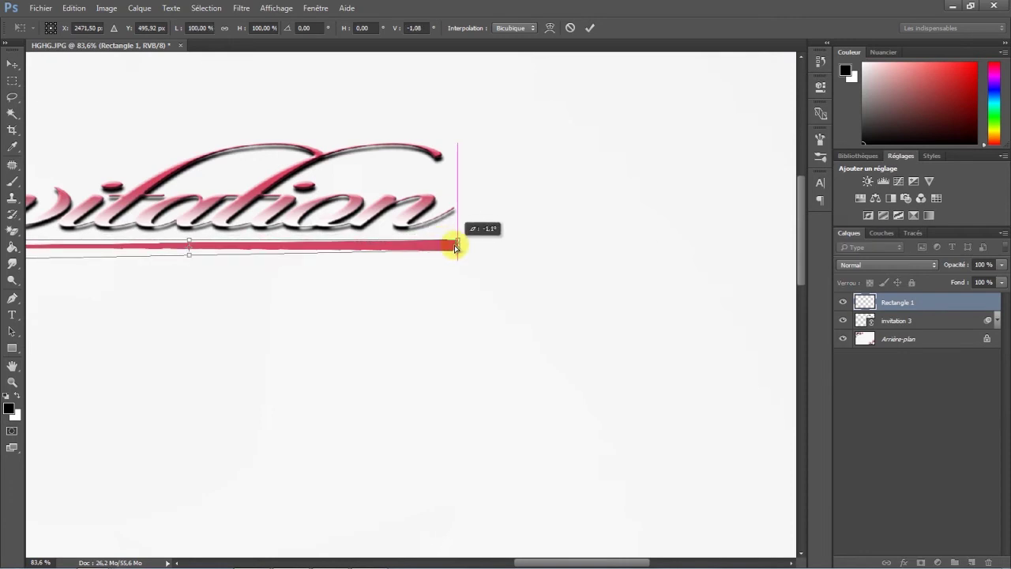
{"action": "left_click", "coordinate": [590, 28]}
{"action": "left_click_drag", "start_coordinate": [361, 300], "coordinate": [587, 293]}
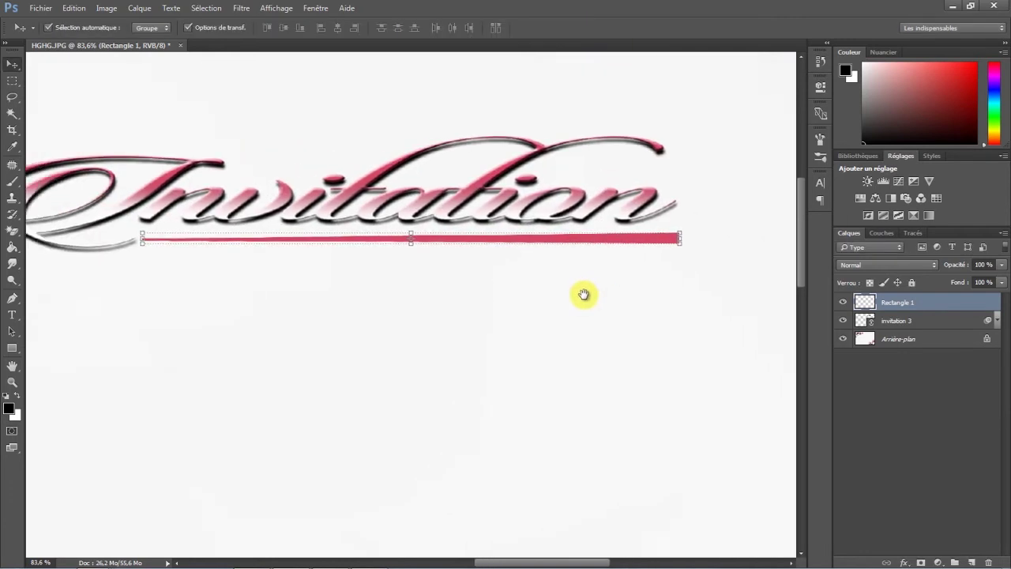
{"action": "left_click_drag", "start_coordinate": [523, 243], "coordinate": [515, 241]}
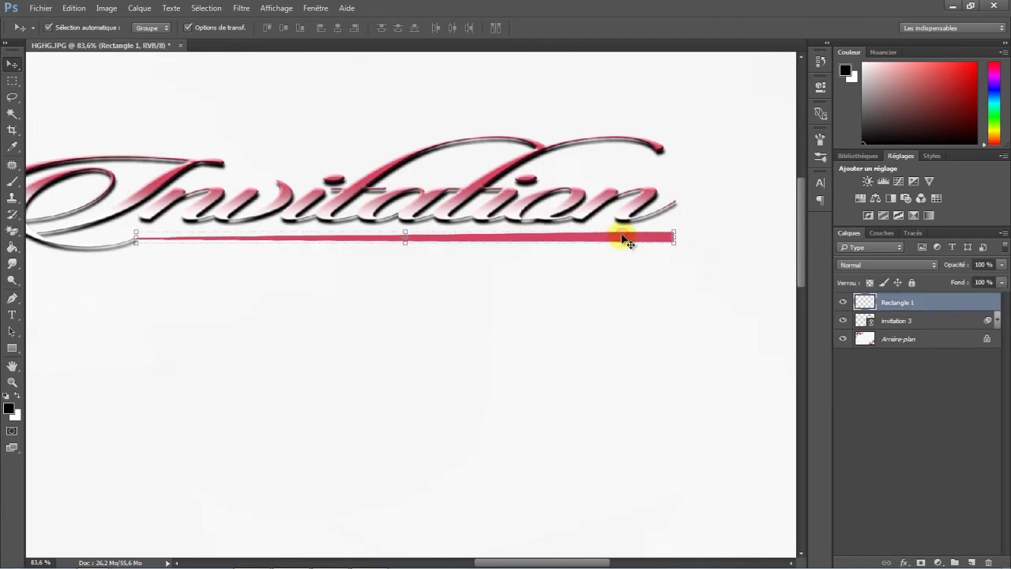
Step: Give the underline a Bevel & Emboss layer style with size 0
{"action": "double_click", "coordinate": [951, 303]}
{"action": "mouse_move", "coordinate": [535, 95]}
{"action": "left_mouse_down"}
{"action": "mouse_move", "coordinate": [767, 153]}
{"action": "mouse_move", "coordinate": [821, 182]}
{"action": "left_mouse_up"}
{"action": "left_click", "coordinate": [660, 233]}
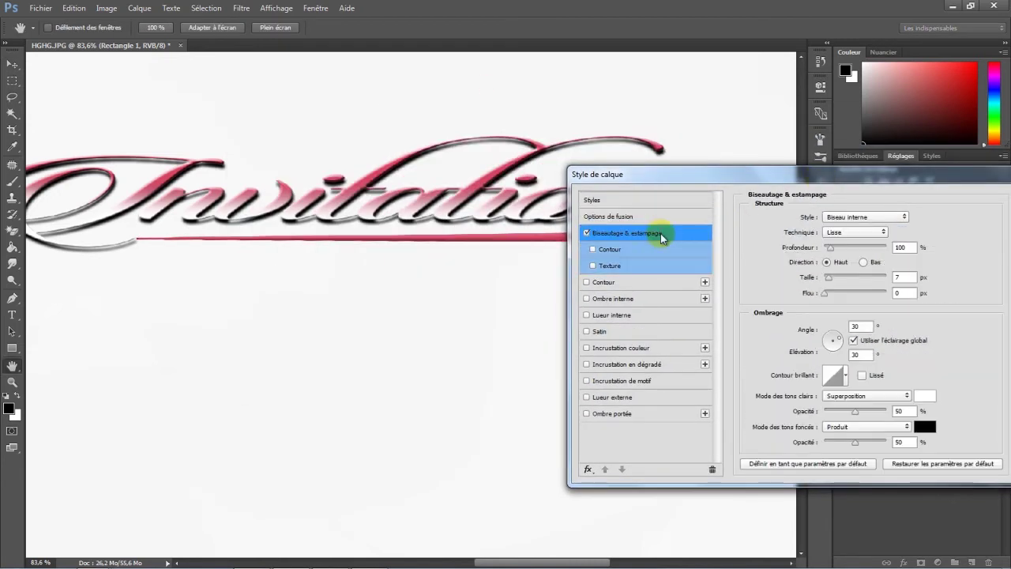
{"action": "left_click_drag", "start_coordinate": [679, 178], "coordinate": [702, 249]}
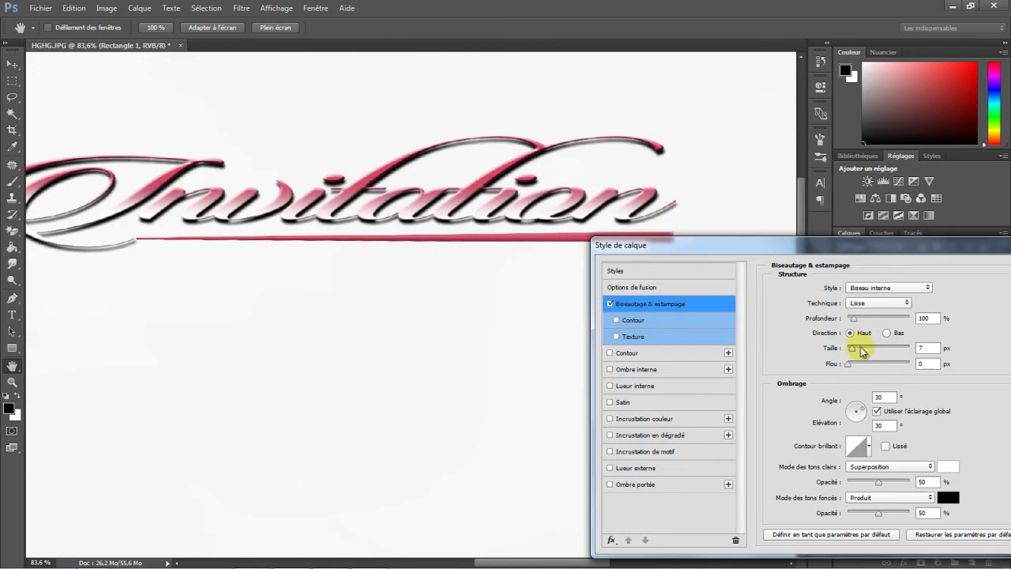
{"action": "left_click_drag", "start_coordinate": [853, 353], "coordinate": [848, 356]}
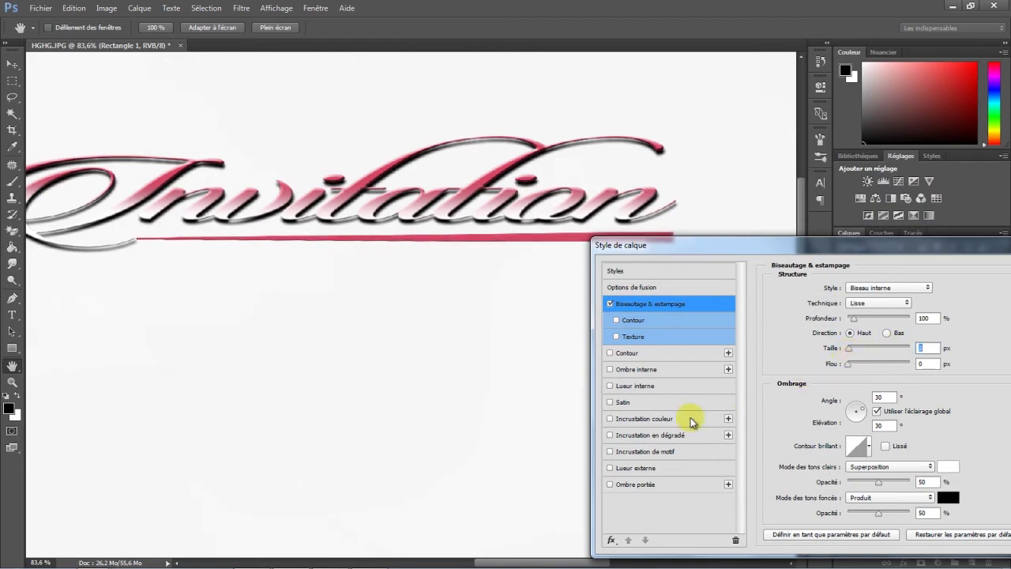
Step: Add a white-to-pink (d64763) Gradient Overlay, sampling the pink from the artwork
{"action": "left_click", "coordinate": [652, 435]}
{"action": "left_click", "coordinate": [866, 319]}
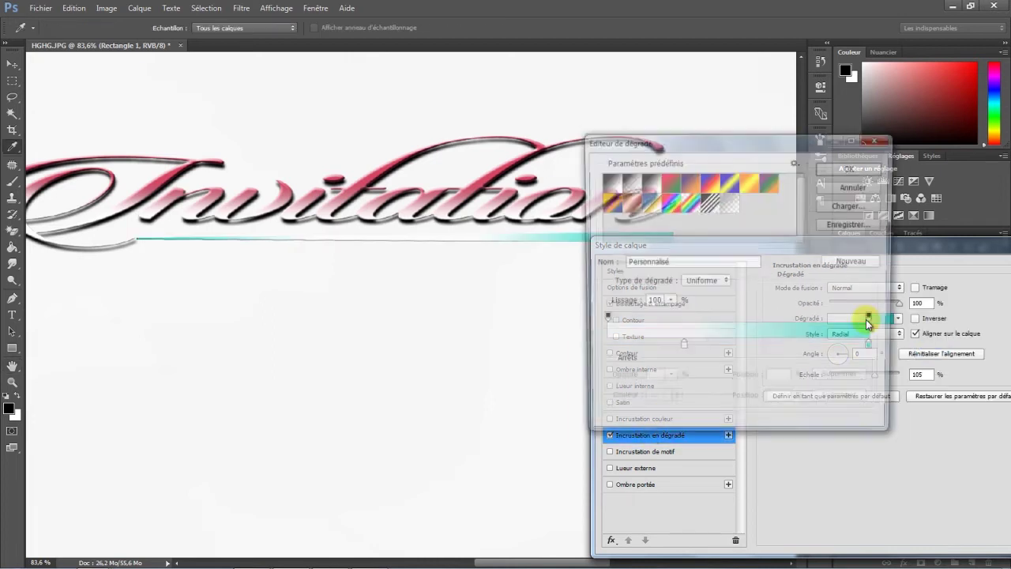
{"action": "left_click", "coordinate": [875, 349]}
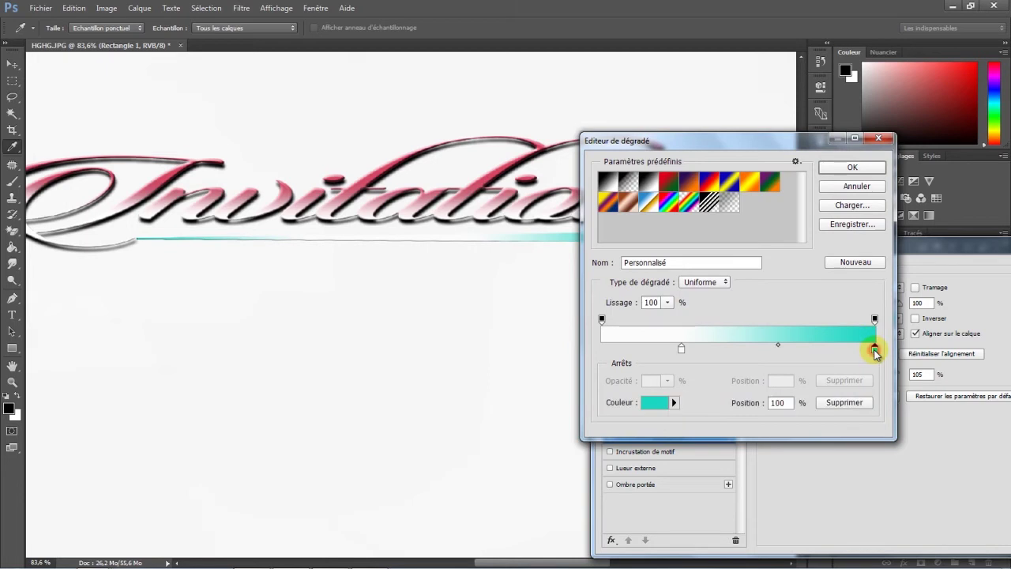
{"action": "left_click", "coordinate": [661, 403]}
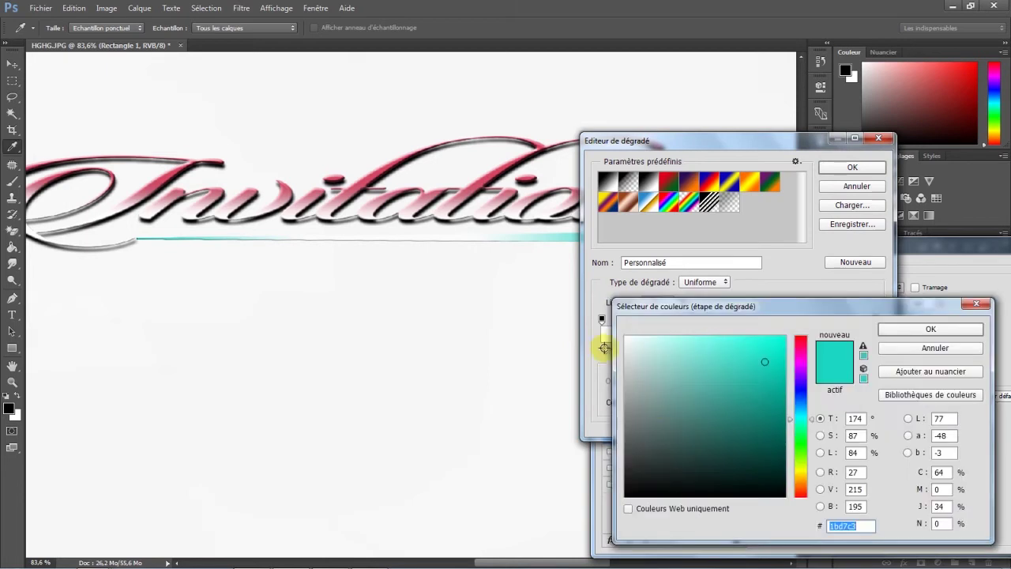
{"action": "left_click", "coordinate": [369, 177]}
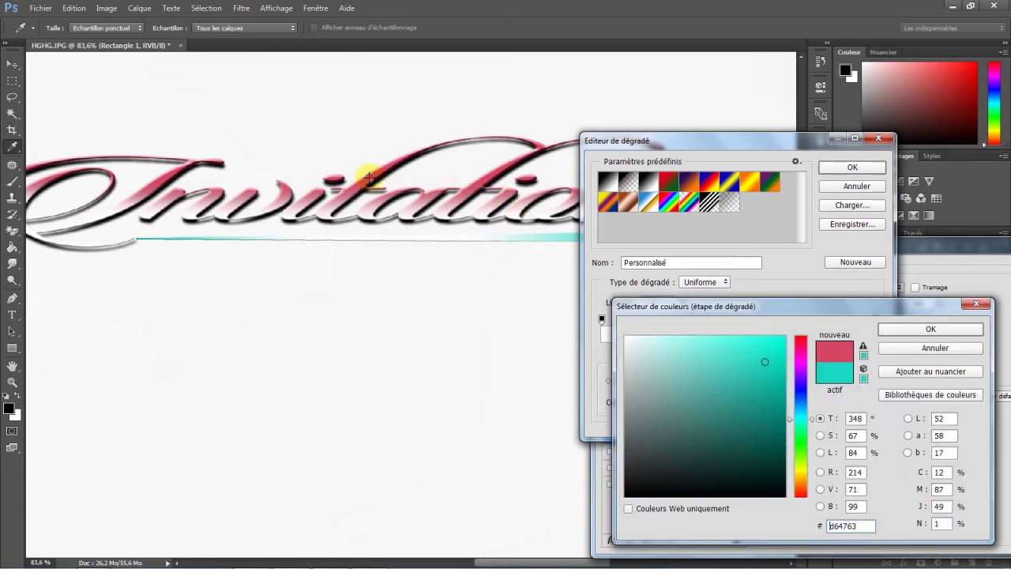
{"action": "left_click", "coordinate": [897, 330]}
{"action": "left_click", "coordinate": [852, 168]}
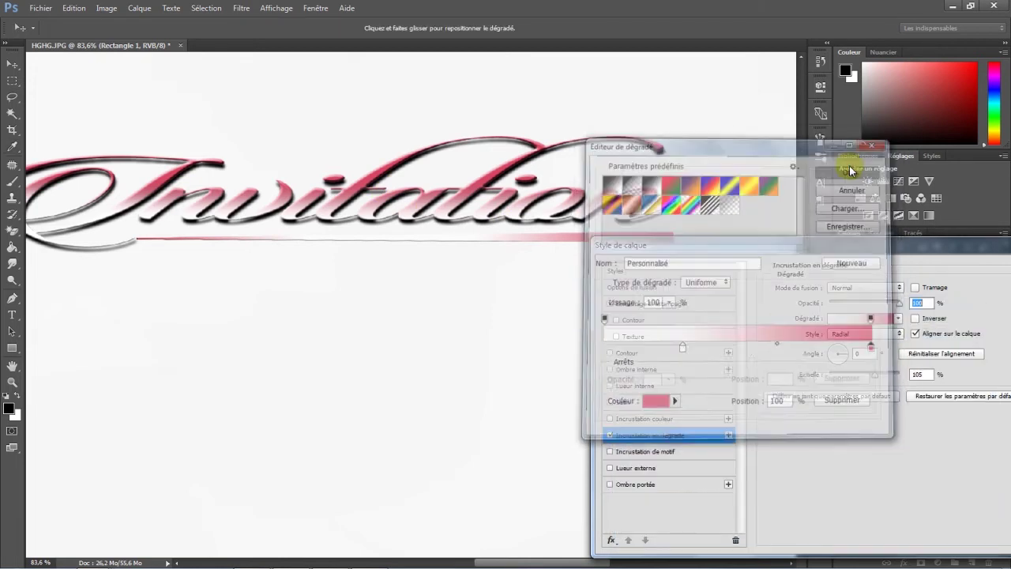
Step: Make the gradient linear at a 90° angle and fine-tune its scale and position
{"action": "left_click", "coordinate": [866, 335]}
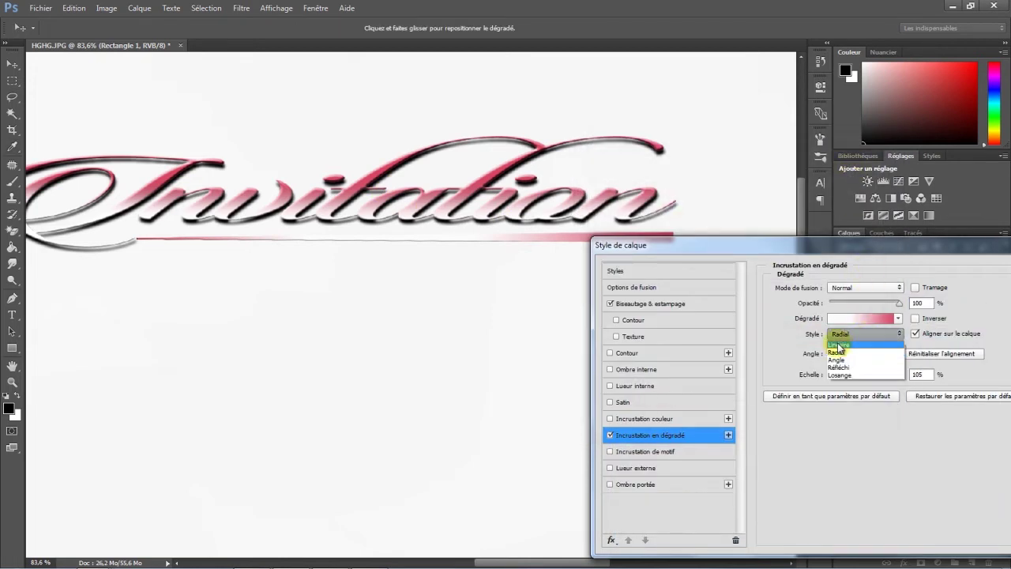
{"action": "left_click", "coordinate": [842, 336]}
{"action": "left_click", "coordinate": [857, 353]}
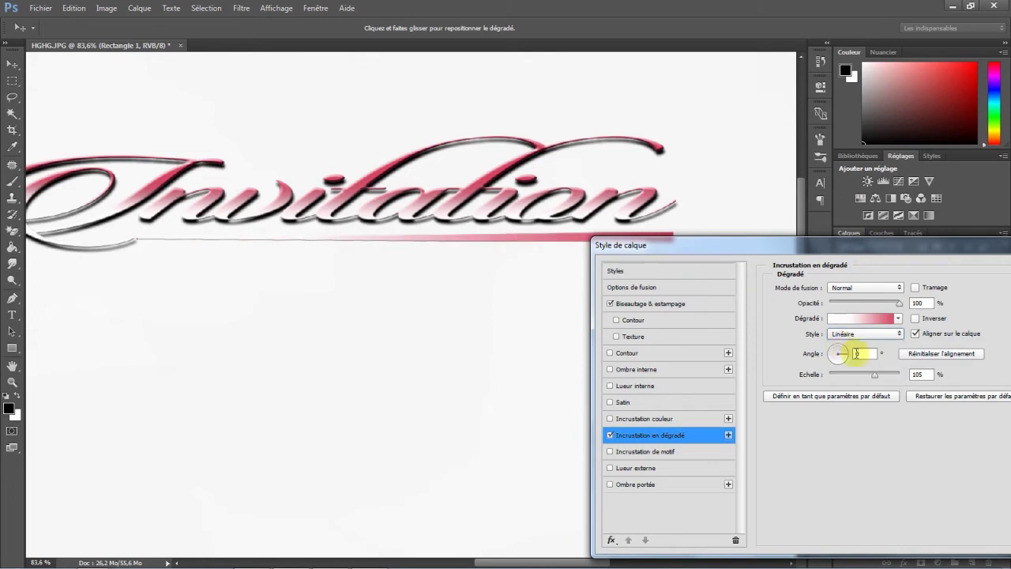
{"action": "mouse_move", "coordinate": [873, 373]}
{"action": "left_mouse_down"}
{"action": "mouse_move", "coordinate": [840, 378]}
{"action": "mouse_move", "coordinate": [883, 386]}
{"action": "left_mouse_up"}
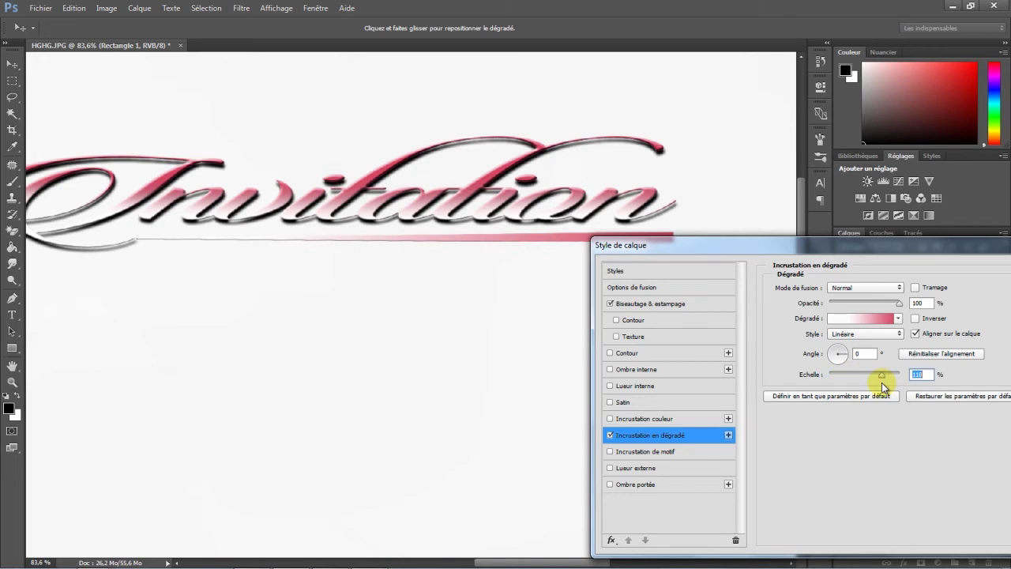
{"action": "left_click", "coordinate": [839, 352]}
{"action": "left_click_drag", "start_coordinate": [875, 374], "coordinate": [882, 375]}
{"action": "left_click_drag", "start_coordinate": [531, 245], "coordinate": [532, 246]}
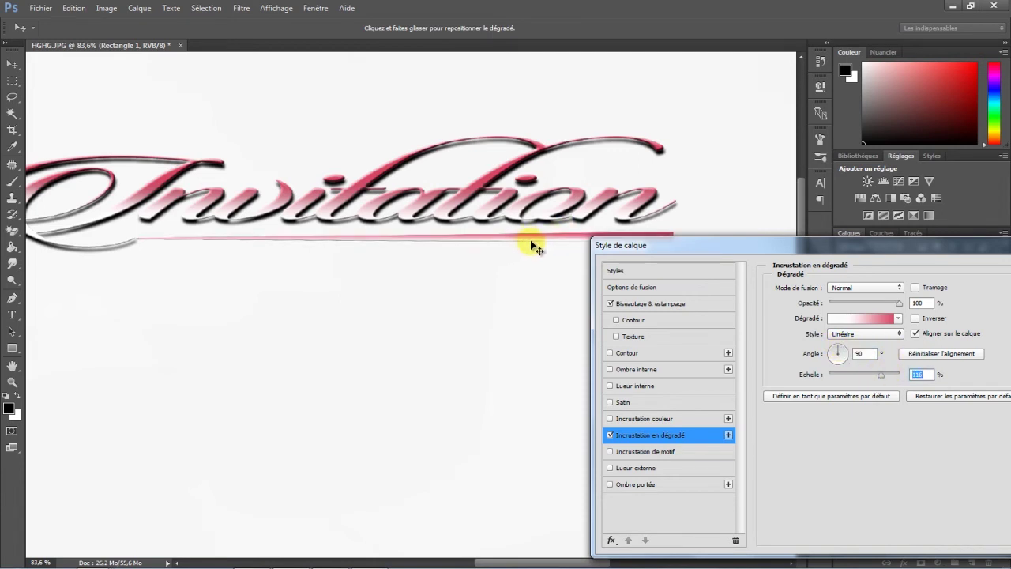
{"action": "left_click_drag", "start_coordinate": [883, 252], "coordinate": [884, 145]}
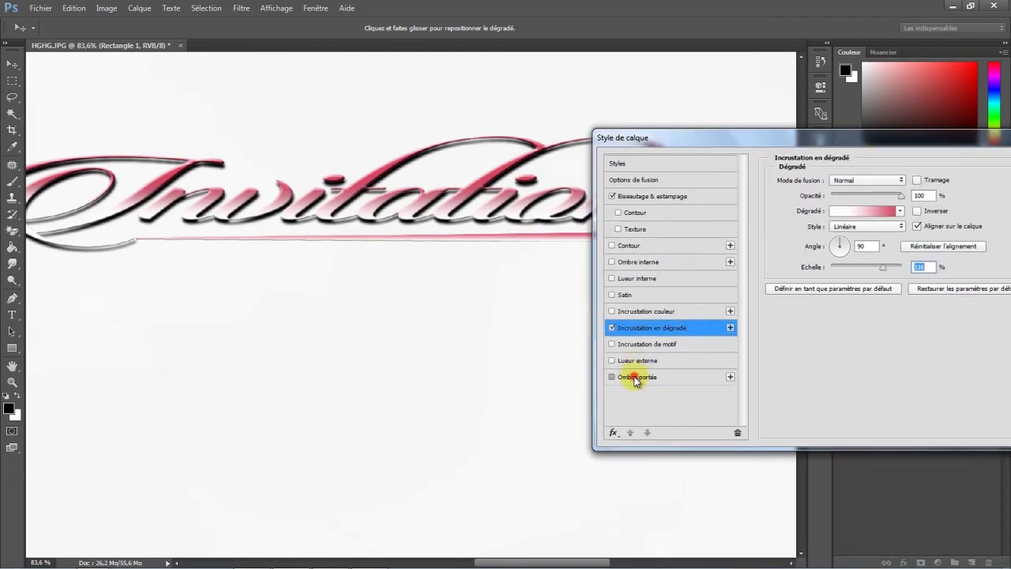
Step: Add a black drop shadow (3 px distance, 12% spread, lowered opacity) and apply the style
{"action": "left_click", "coordinate": [635, 379]}
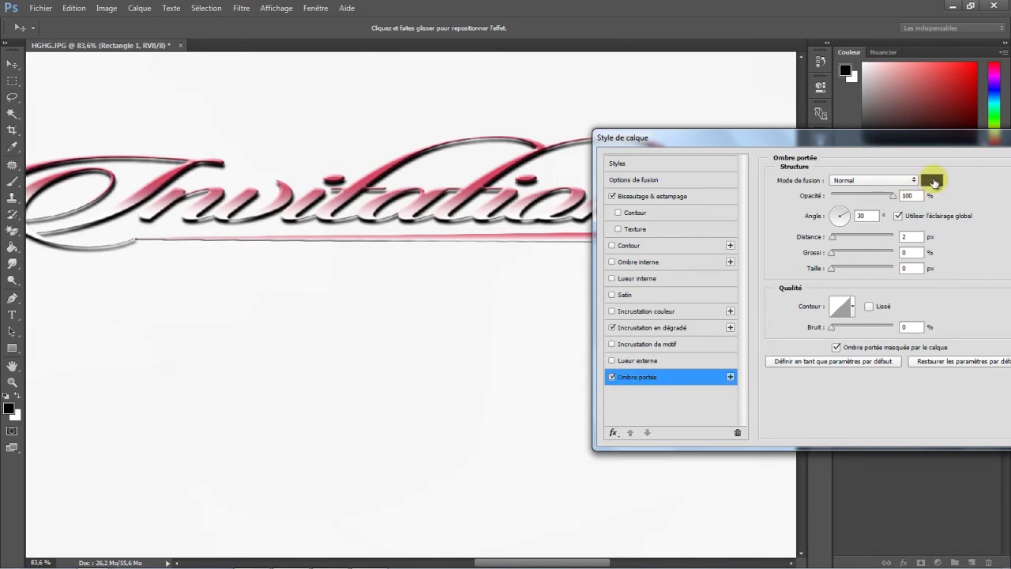
{"action": "left_click", "coordinate": [933, 181]}
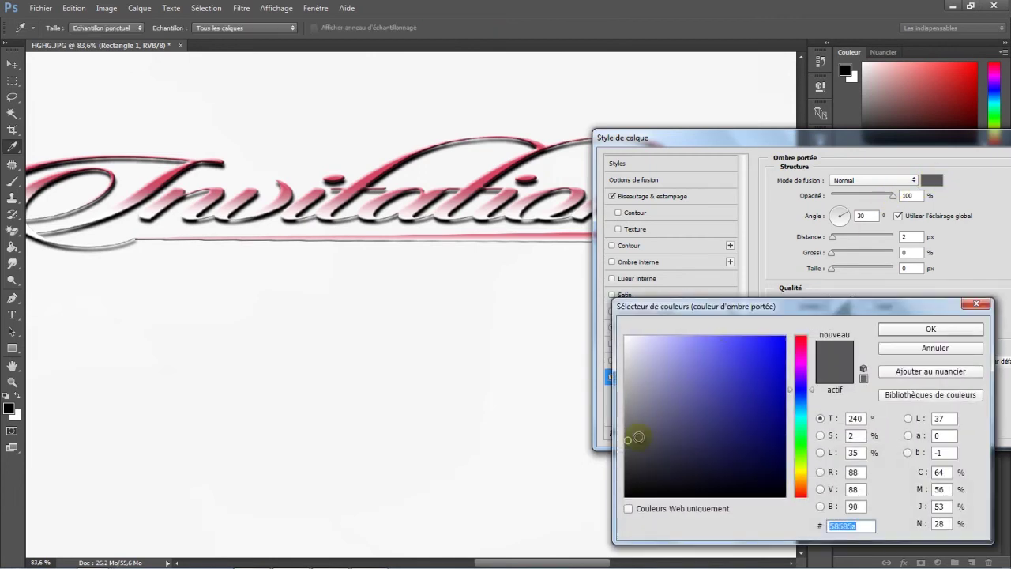
{"action": "left_click_drag", "start_coordinate": [638, 437], "coordinate": [625, 498]}
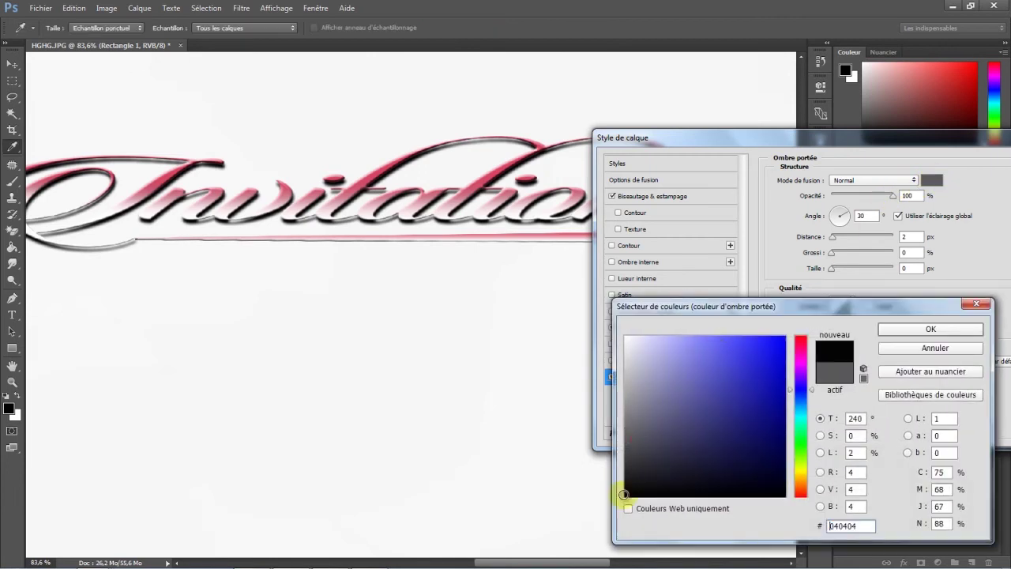
{"action": "left_click", "coordinate": [907, 332]}
{"action": "left_click_drag", "start_coordinate": [835, 272], "coordinate": [834, 238]}
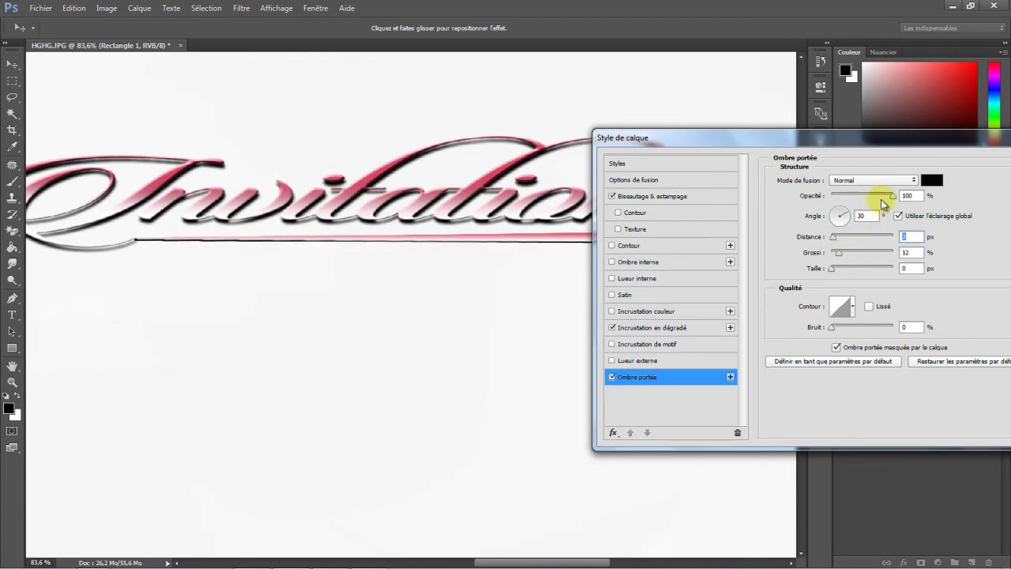
{"action": "left_click_drag", "start_coordinate": [889, 200], "coordinate": [852, 204]}
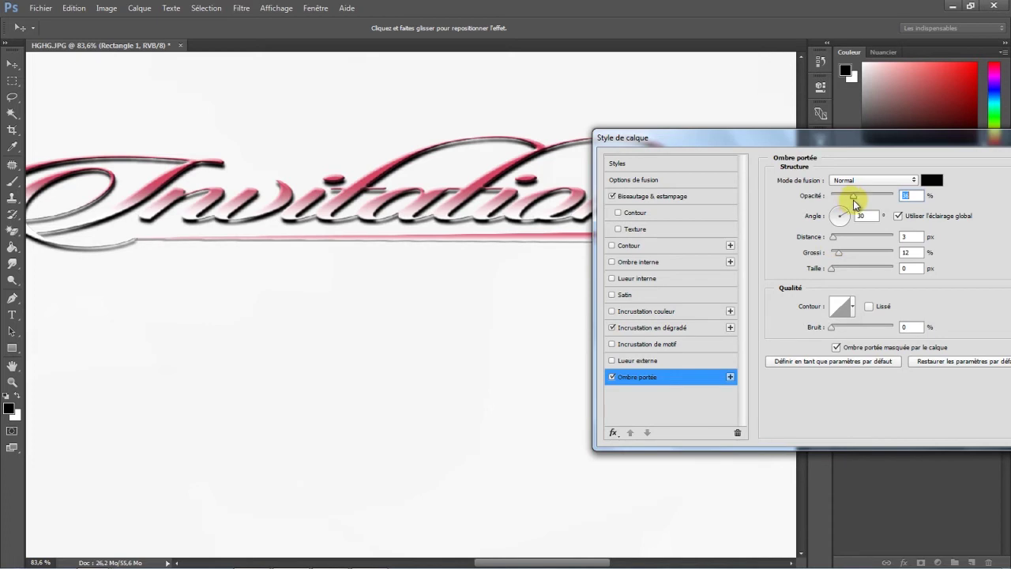
{"action": "left_click_drag", "start_coordinate": [869, 138], "coordinate": [585, 186]}
{"action": "left_click", "coordinate": [795, 214]}
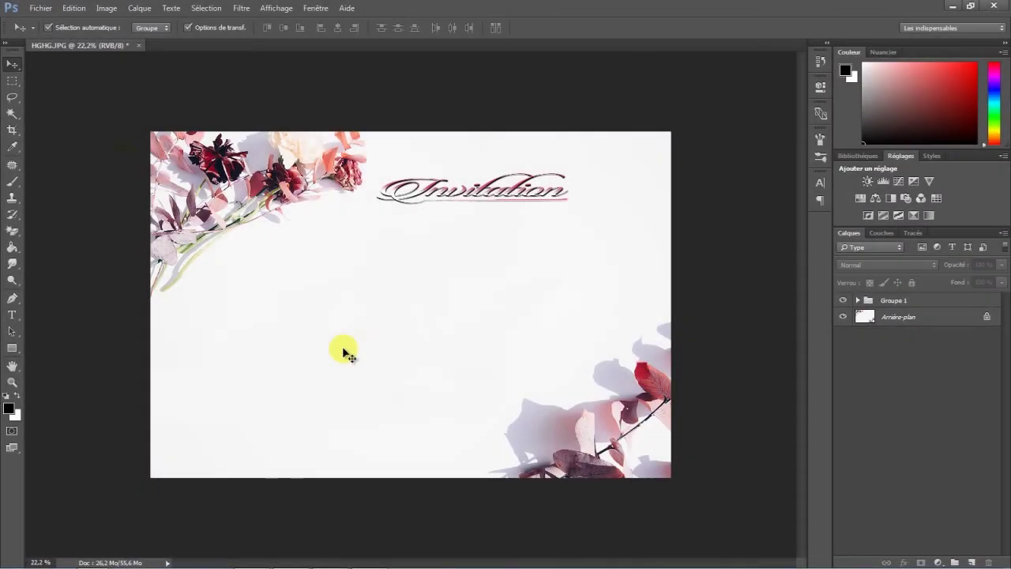
Step: Place the linked B 1 child photo onto the card
{"action": "left_click", "coordinate": [40, 7]}
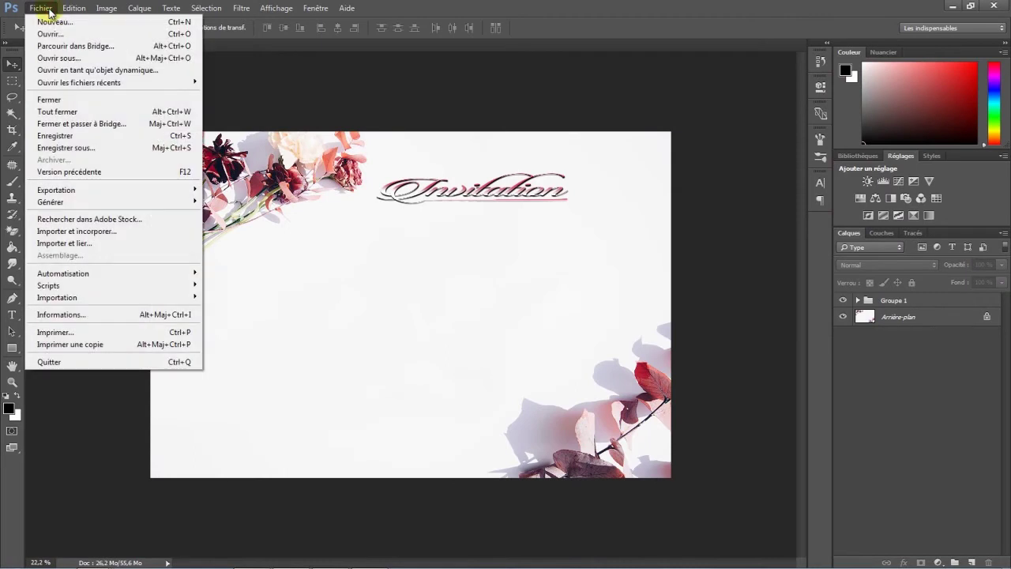
{"action": "left_click", "coordinate": [75, 243]}
{"action": "left_click", "coordinate": [220, 199]}
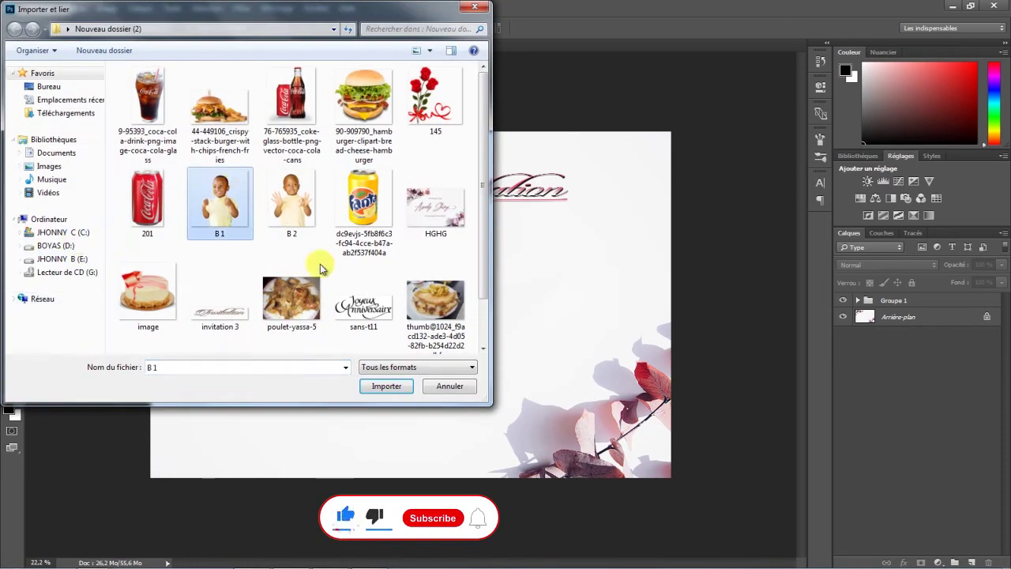
{"action": "left_click", "coordinate": [386, 387]}
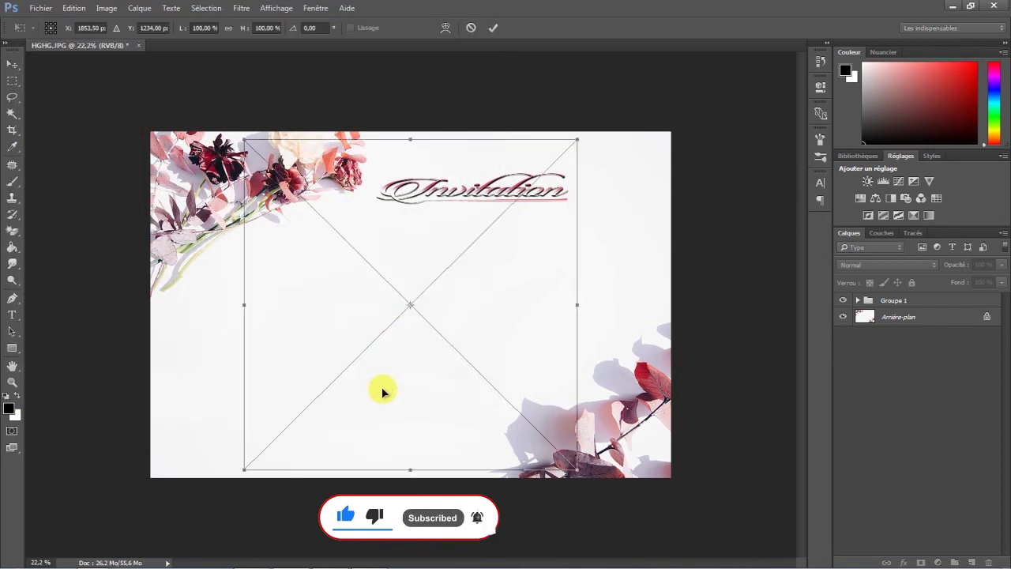
{"action": "left_click", "coordinate": [494, 29]}
Step: Flip the B 1 photo horizontally
{"action": "key", "text": "ctrl+t"}
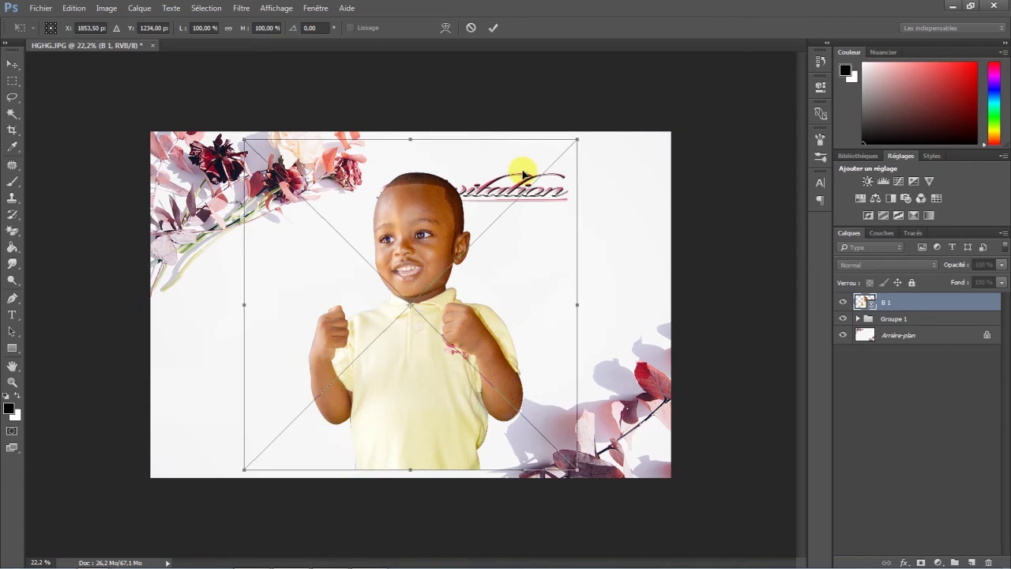
{"action": "right_click", "coordinate": [433, 239]}
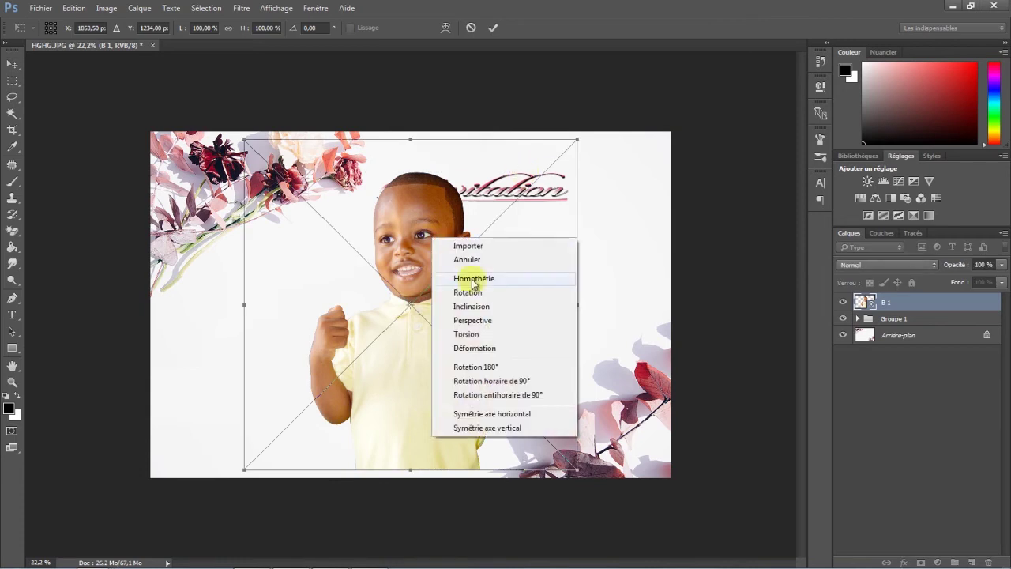
{"action": "left_click", "coordinate": [493, 414]}
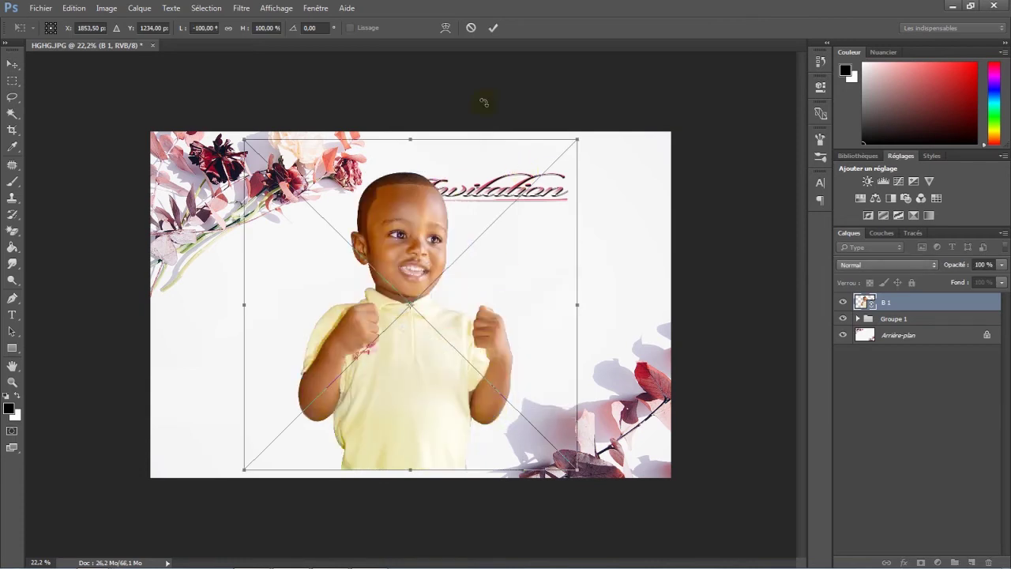
{"action": "left_click", "coordinate": [493, 28]}
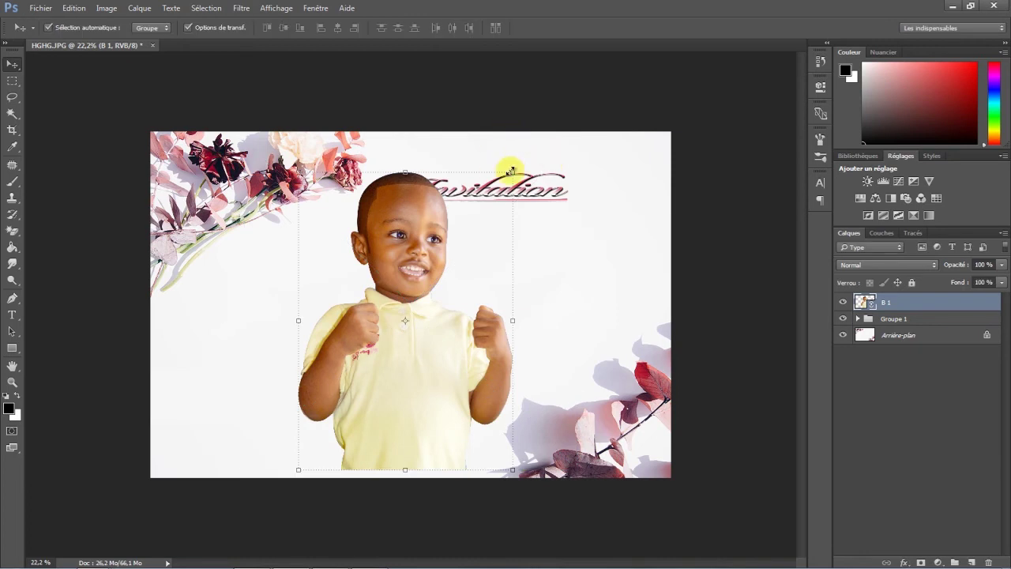
Step: Scale the B 1 photo proportionally down to 78%
{"action": "key", "text": "ctrl+t"}
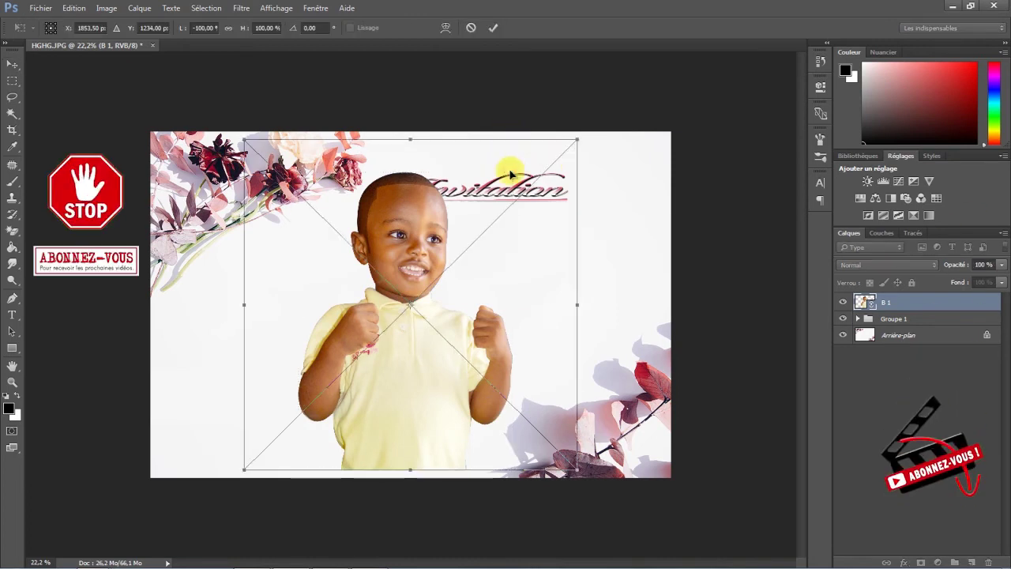
{"action": "left_click", "coordinate": [228, 28]}
{"action": "left_click_drag", "start_coordinate": [250, 30], "coordinate": [235, 32]}
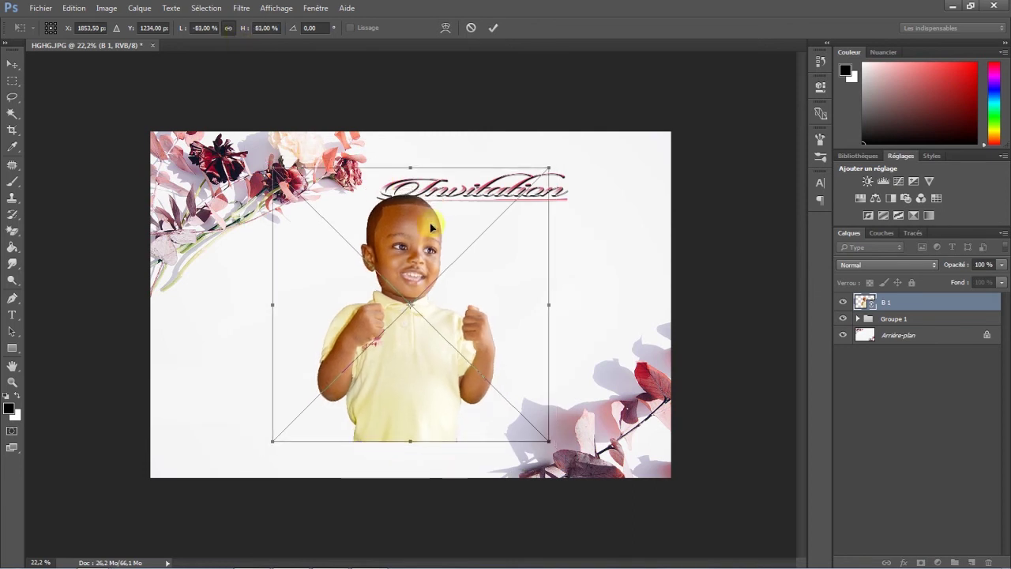
{"action": "left_click", "coordinate": [494, 29]}
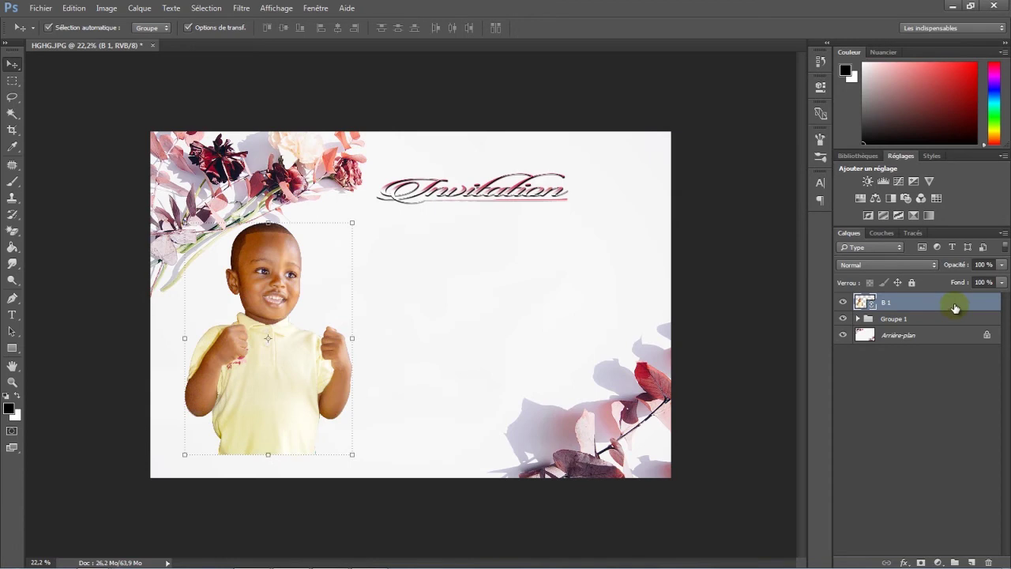
Step: Rasterize layer B 1, add a layer mask and fade its bottom upward with a transparent gradient
{"action": "right_click", "coordinate": [956, 308]}
{"action": "left_click", "coordinate": [834, 322]}
{"action": "left_click", "coordinate": [921, 562]}
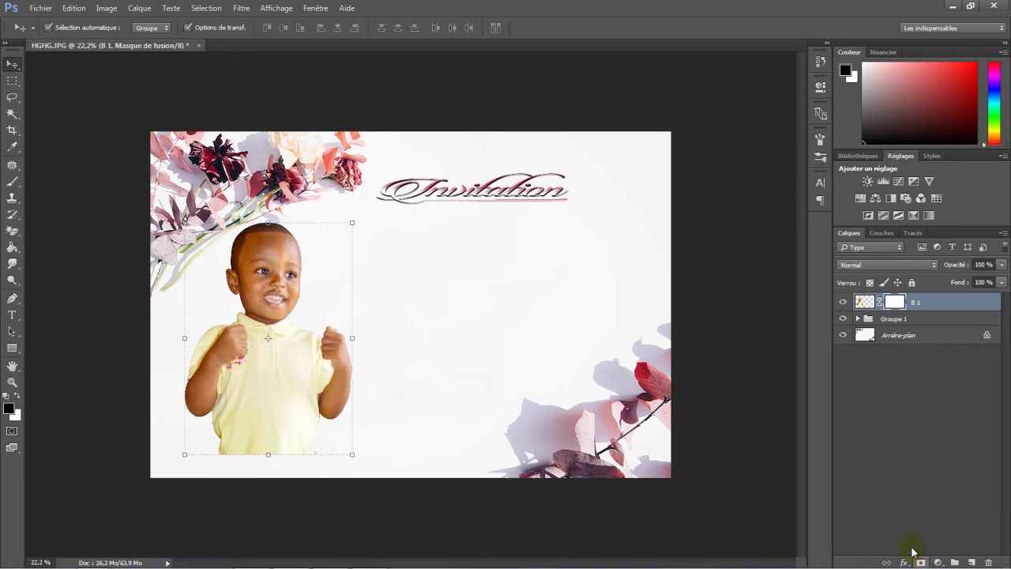
{"action": "left_click", "coordinate": [13, 247]}
{"action": "left_click", "coordinate": [61, 246]}
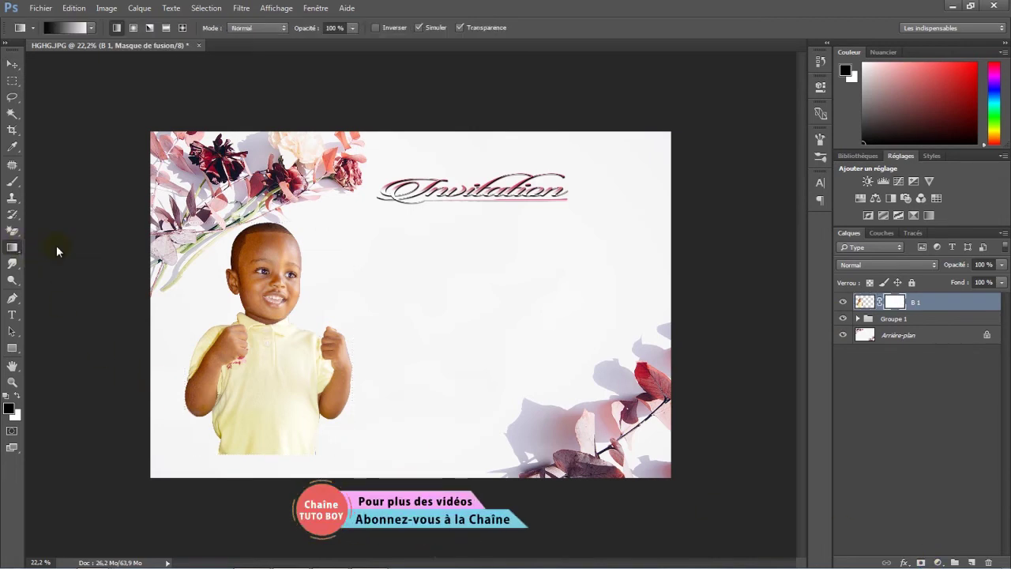
{"action": "left_click", "coordinate": [92, 29]}
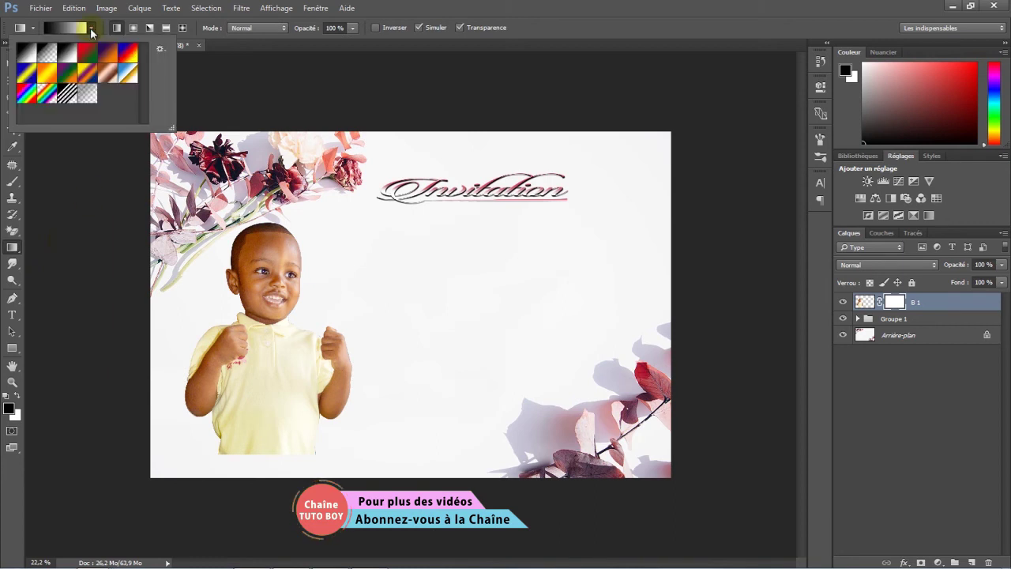
{"action": "left_click", "coordinate": [54, 51]}
{"action": "left_click", "coordinate": [267, 433]}
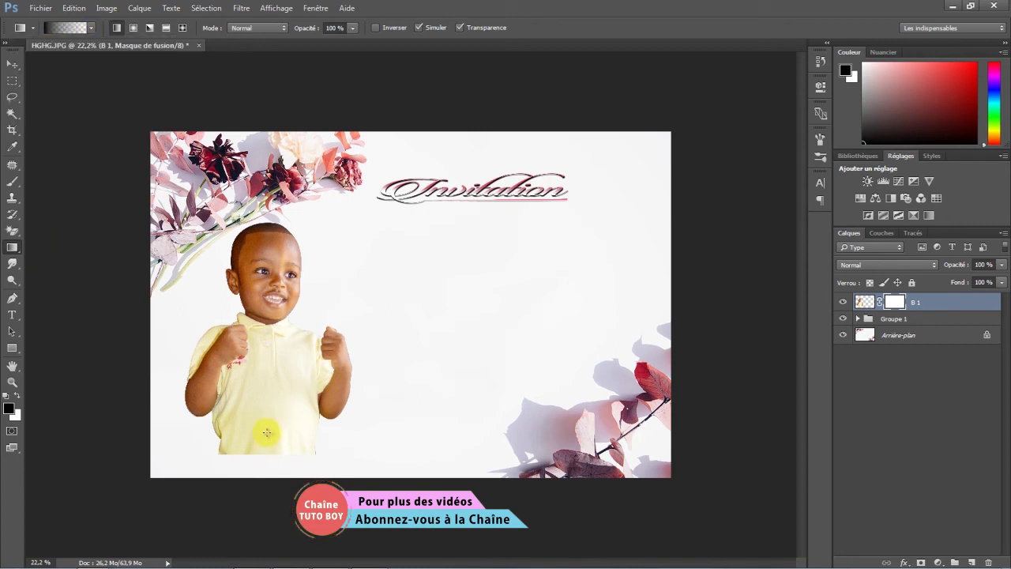
{"action": "left_click_drag", "start_coordinate": [266, 448], "coordinate": [263, 376]}
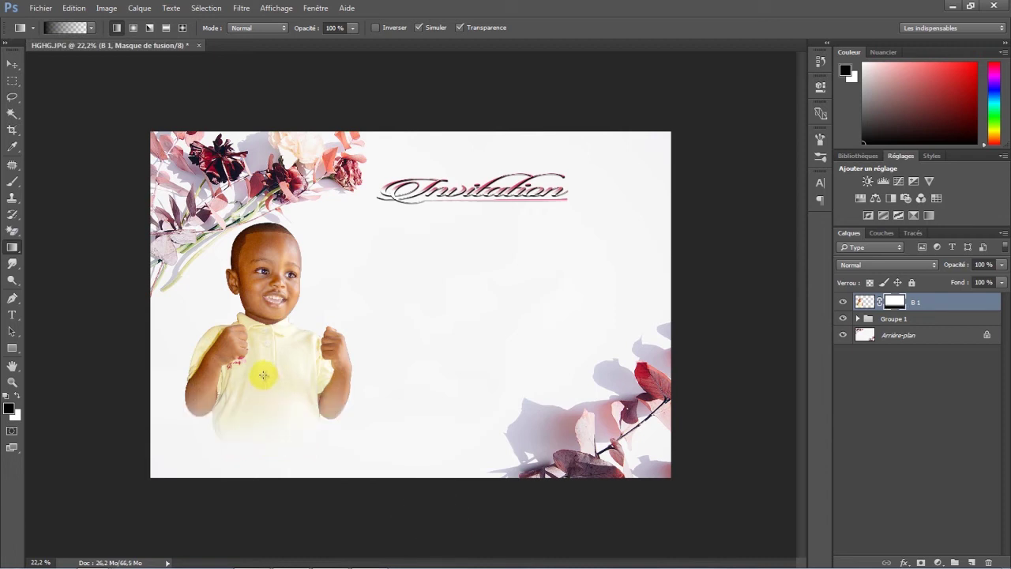
Step: Nudge the child photo slightly into place, then deselect its layer
{"action": "left_click", "coordinate": [13, 68]}
{"action": "left_click_drag", "start_coordinate": [267, 273], "coordinate": [271, 275]}
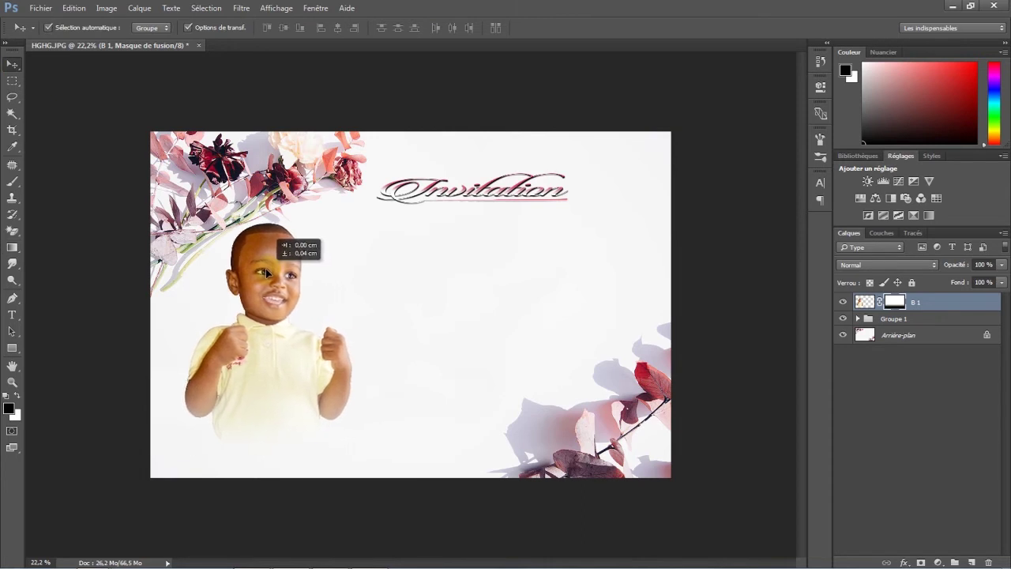
{"action": "left_click_drag", "start_coordinate": [271, 274], "coordinate": [264, 270]}
{"action": "left_click", "coordinate": [743, 310]}
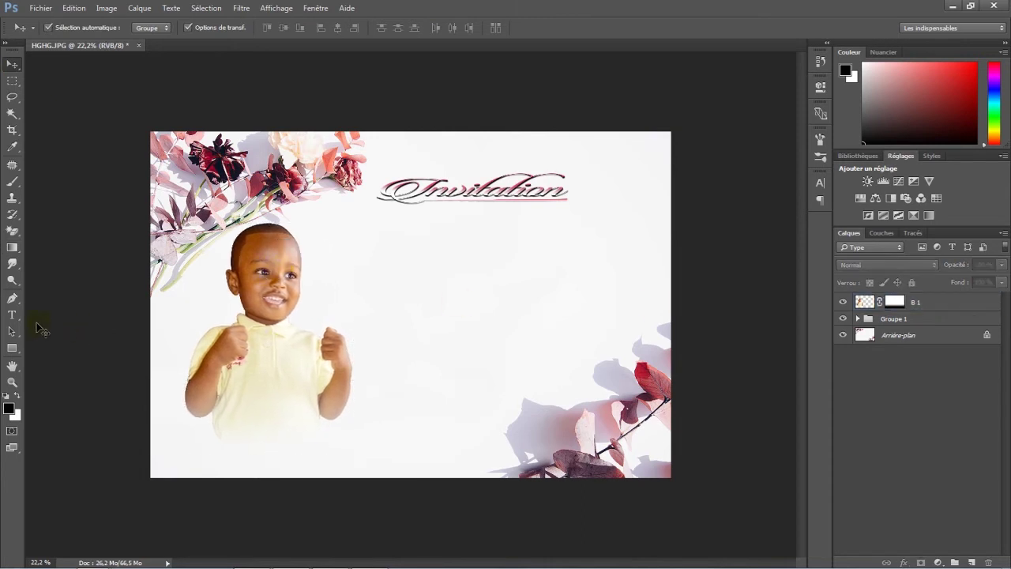
Step: Start a text line below the Invitation title reading 'A l'occasion de mes 365 jours q'
{"action": "left_click", "coordinate": [15, 317]}
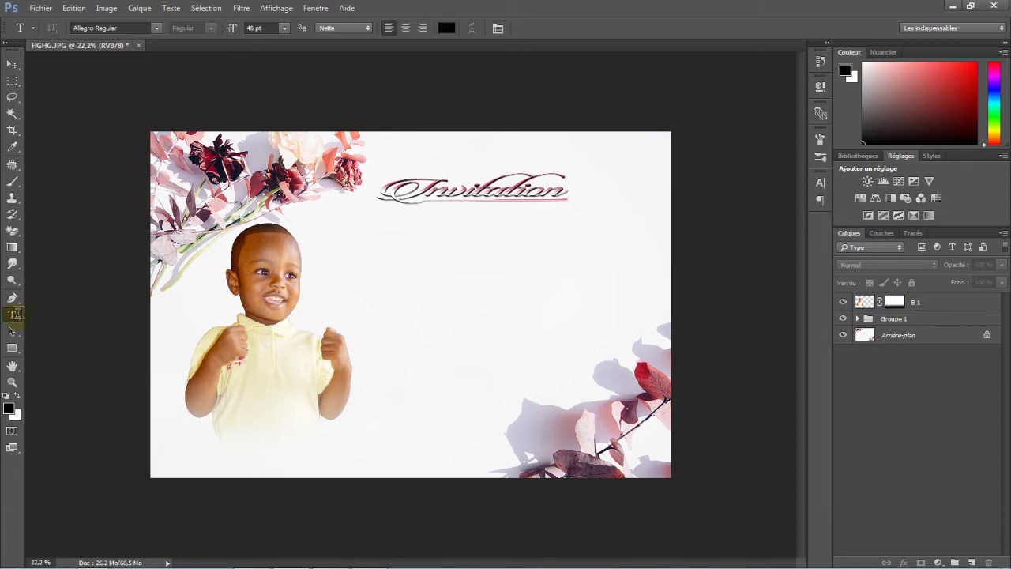
{"action": "left_click", "coordinate": [347, 245]}
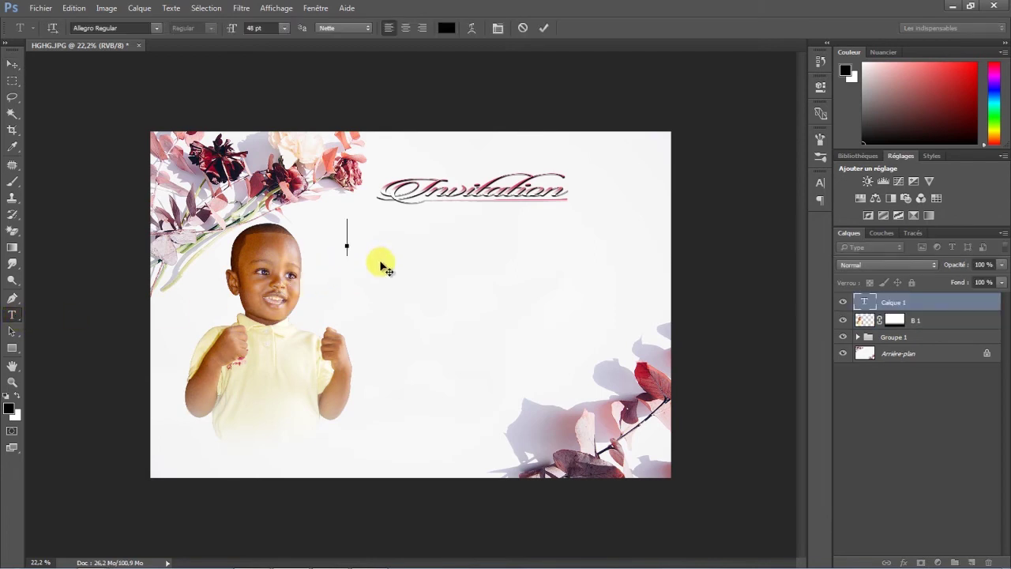
{"action": "type", "text": "A l"}
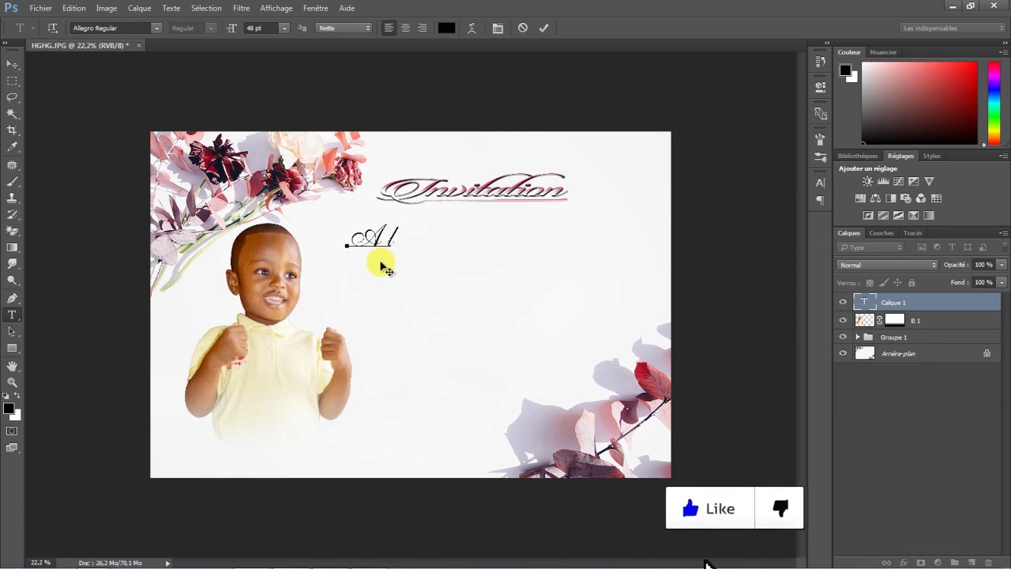
{"action": "type", "text": "'occasion de m"}
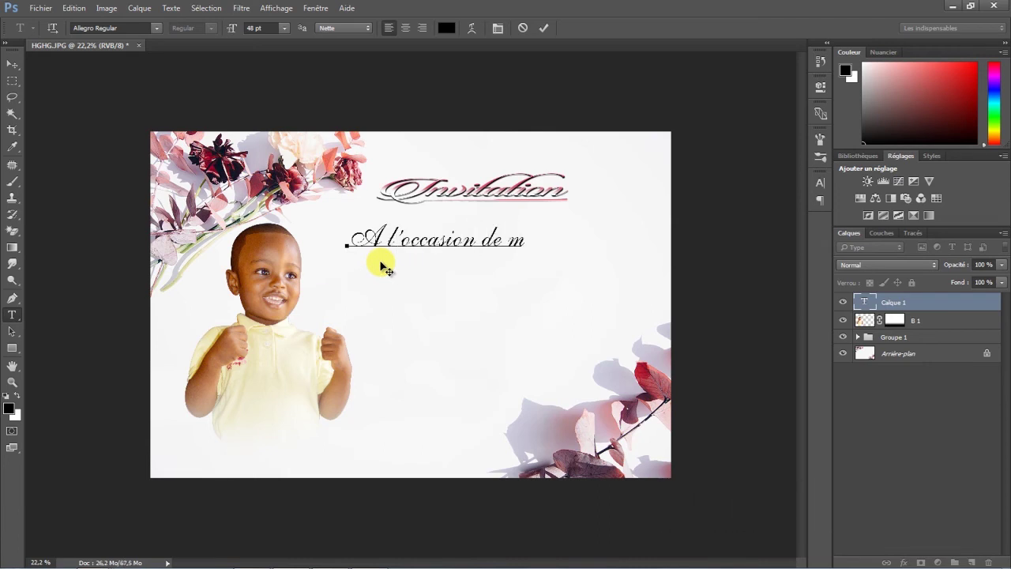
{"action": "type", "text": "es 365 jours qui"}
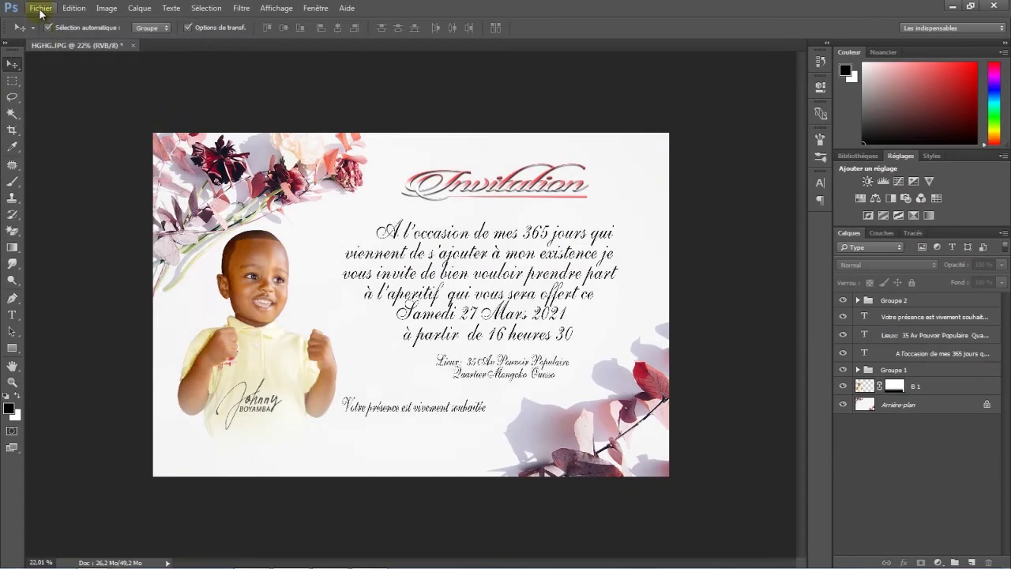
Step: Import and link the 145 rose bouquet image into the card
{"action": "left_click", "coordinate": [41, 9]}
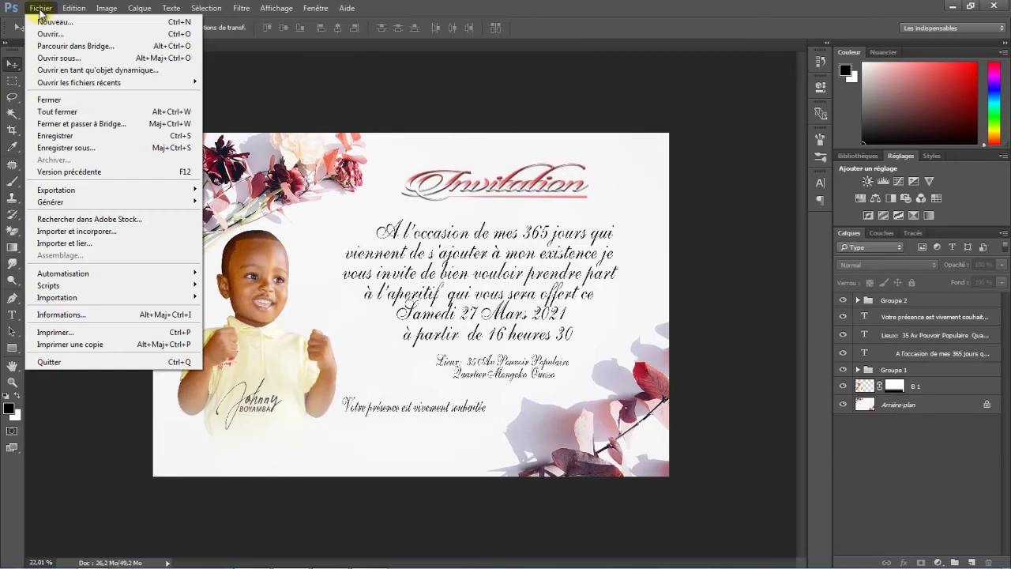
{"action": "left_click", "coordinate": [61, 243]}
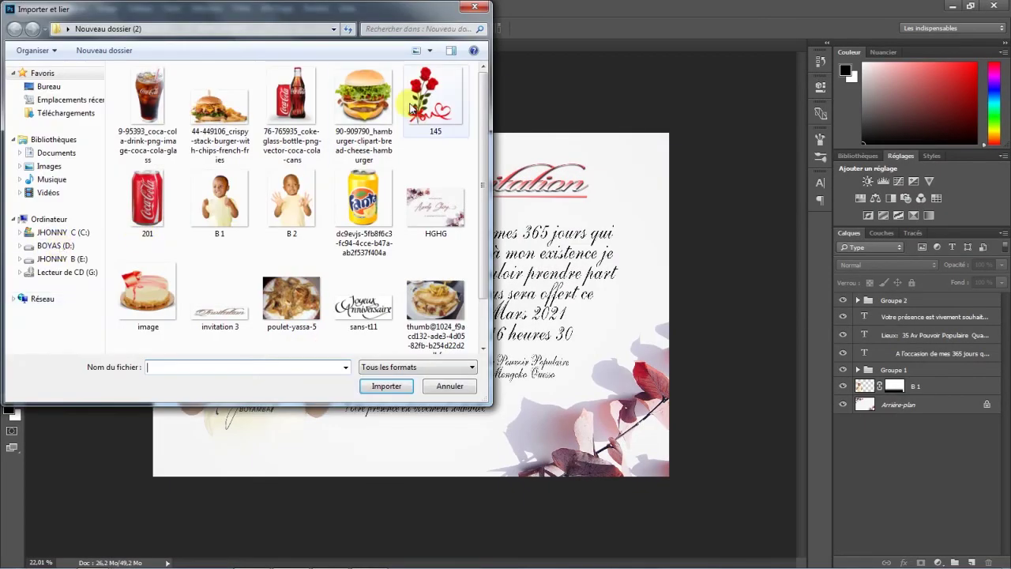
{"action": "left_click", "coordinate": [420, 95]}
{"action": "left_click", "coordinate": [387, 385]}
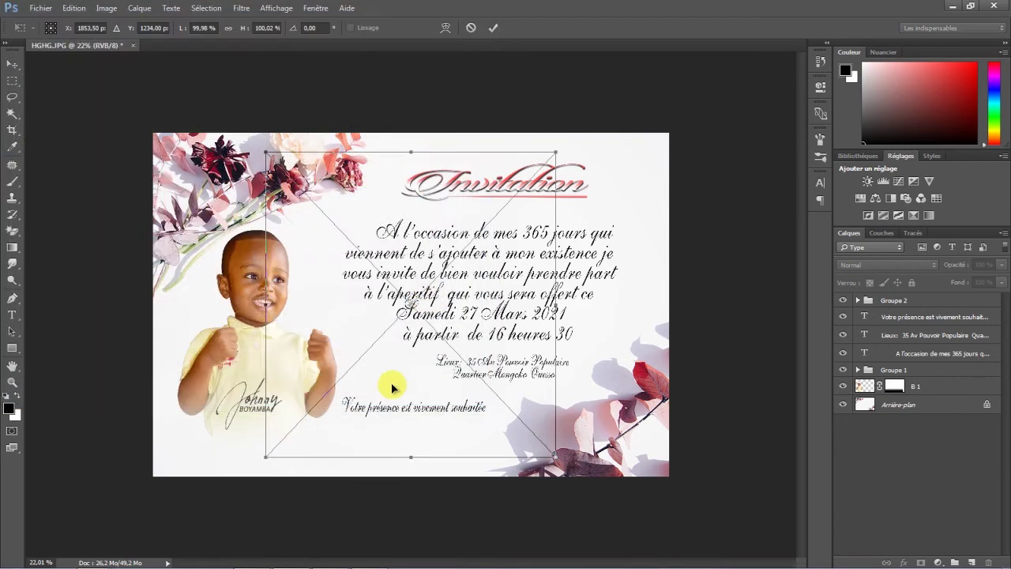
Step: Shrink the roses proportionally to about 37%, move them bottom-left and set opacity to 46%
{"action": "left_click", "coordinate": [240, 30]}
{"action": "mouse_move", "coordinate": [228, 29]}
{"action": "left_mouse_down"}
{"action": "mouse_move", "coordinate": [208, 27]}
{"action": "mouse_move", "coordinate": [202, 40]}
{"action": "left_mouse_up"}
{"action": "left_click_drag", "start_coordinate": [379, 261], "coordinate": [175, 373]}
{"action": "left_click", "coordinate": [493, 29]}
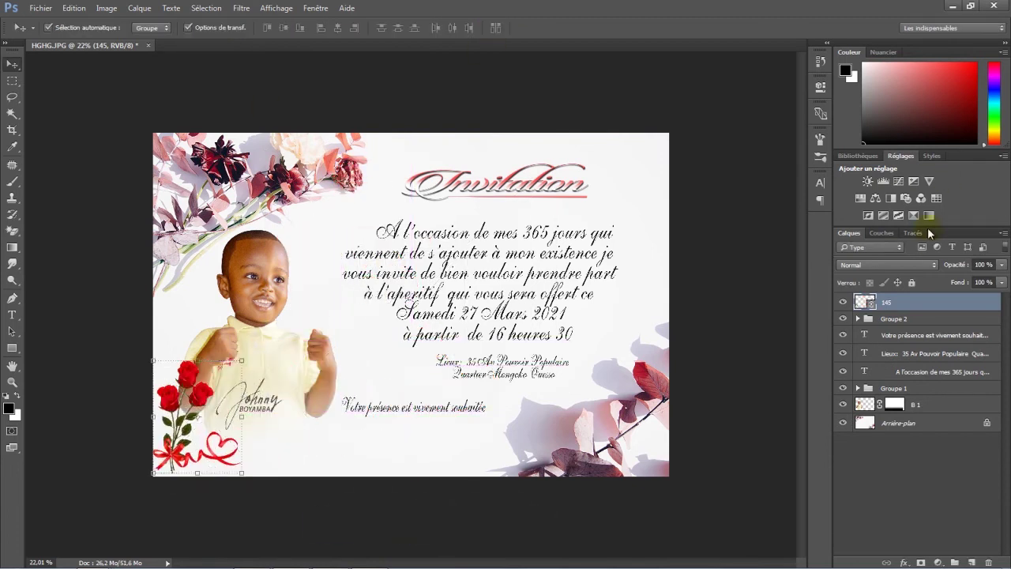
{"action": "left_click_drag", "start_coordinate": [954, 266], "coordinate": [926, 271]}
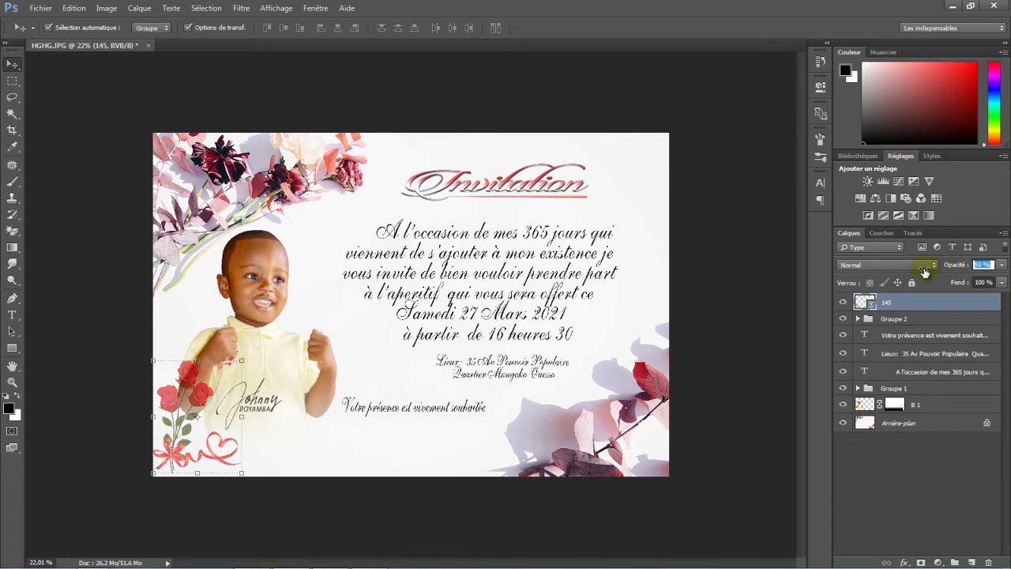
Step: Import and link the Coca-Cola can image 201, shrink it to about 18% and move it beside the signature
{"action": "left_click", "coordinate": [51, 11]}
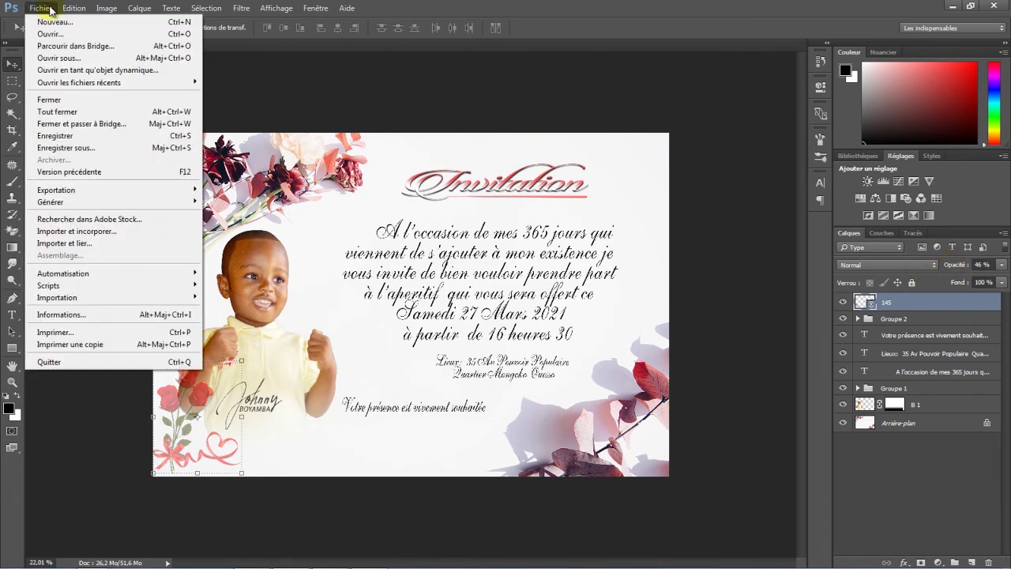
{"action": "left_click", "coordinate": [62, 243]}
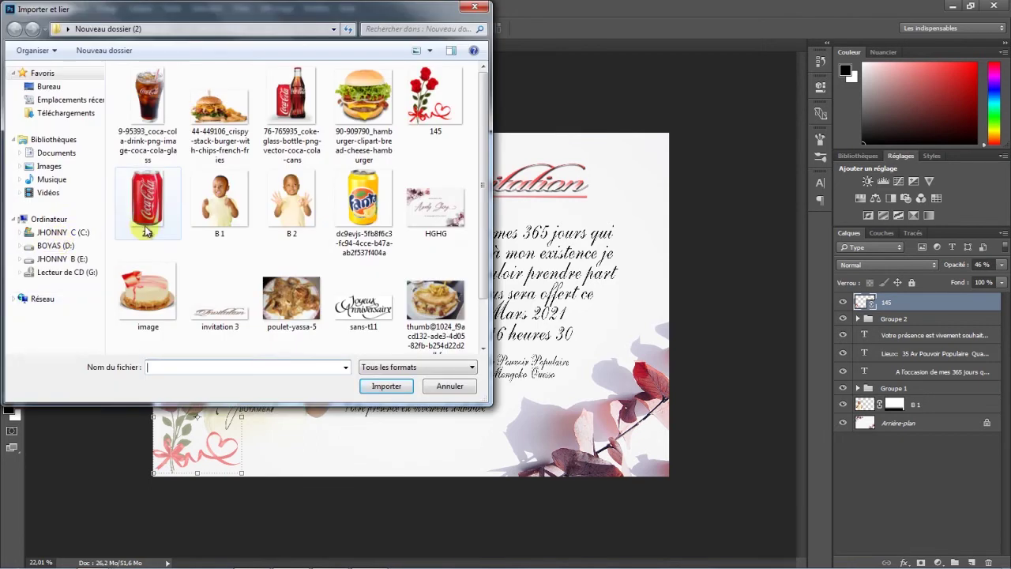
{"action": "left_click", "coordinate": [153, 200]}
{"action": "left_click", "coordinate": [386, 385]}
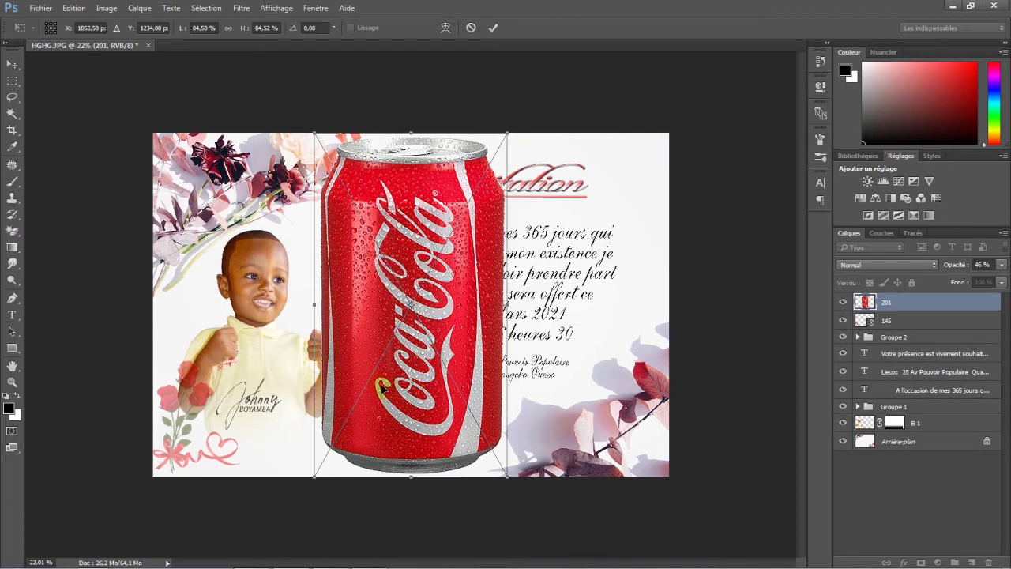
{"action": "left_click_drag", "start_coordinate": [241, 34], "coordinate": [196, 50]}
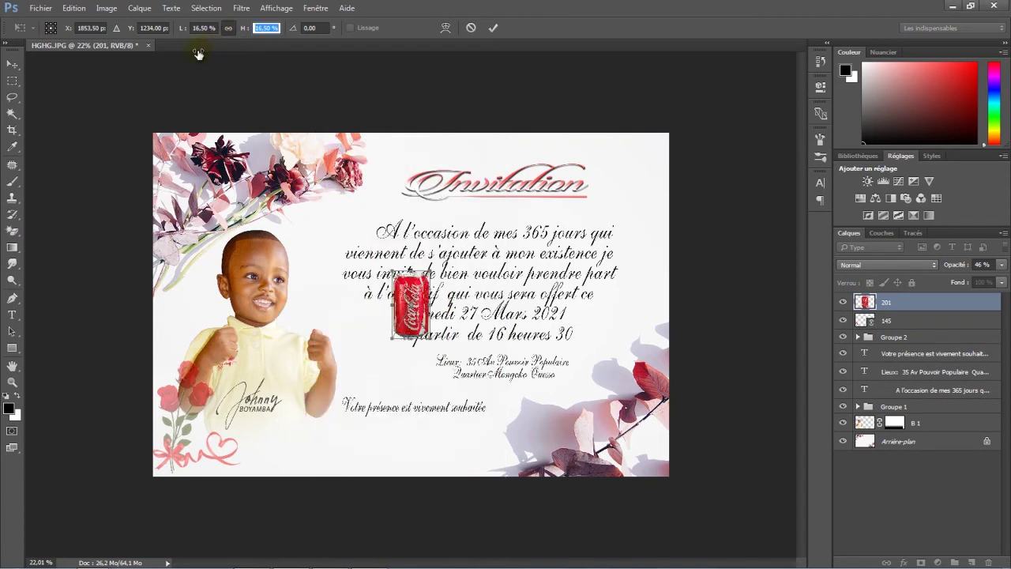
{"action": "left_click_drag", "start_coordinate": [412, 295], "coordinate": [343, 406]}
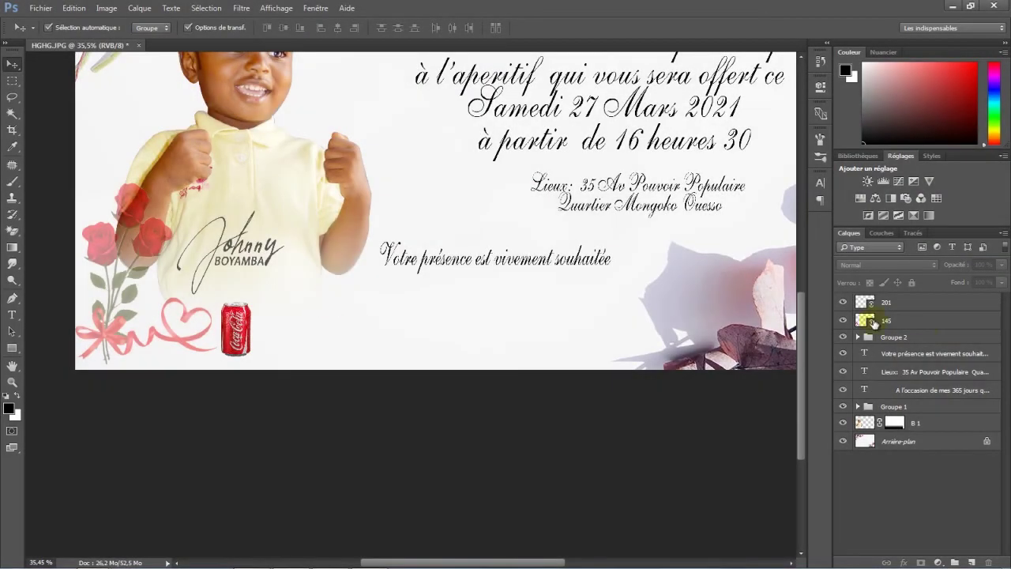
Step: Group the Votre présence text layer and the two text layers above it into Groupe 3
{"action": "left_click", "coordinate": [919, 357]}
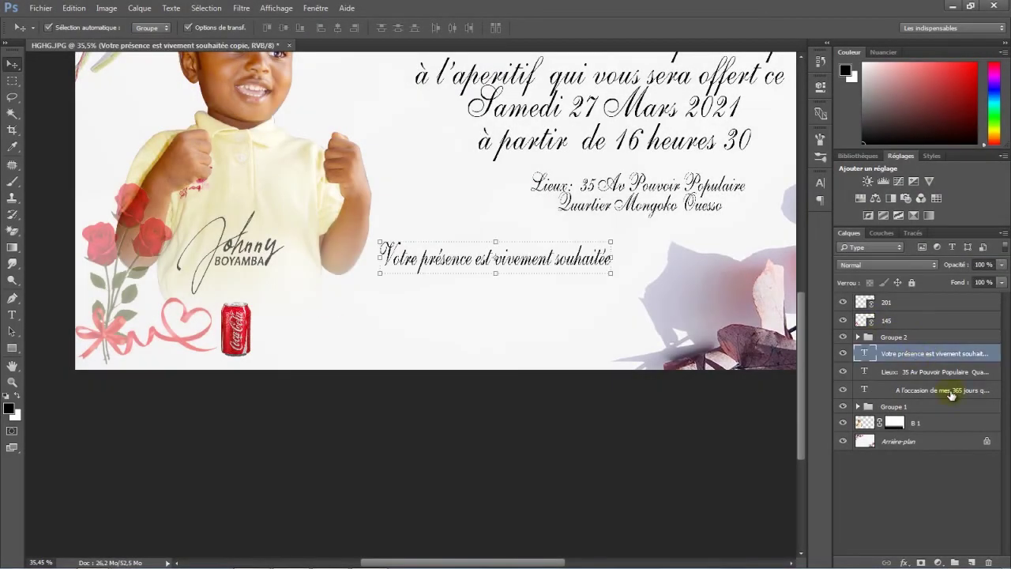
{"action": "key", "text": "shift"}
{"action": "left_click", "coordinate": [951, 393], "text": "shift"}
{"action": "left_click_drag", "start_coordinate": [951, 392], "coordinate": [955, 562]}
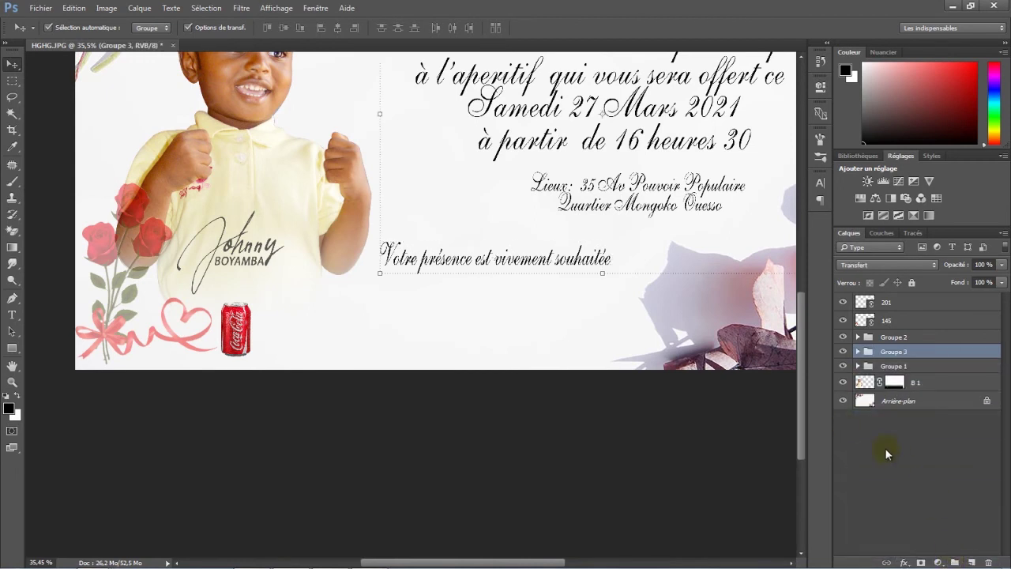
{"action": "left_click", "coordinate": [688, 451]}
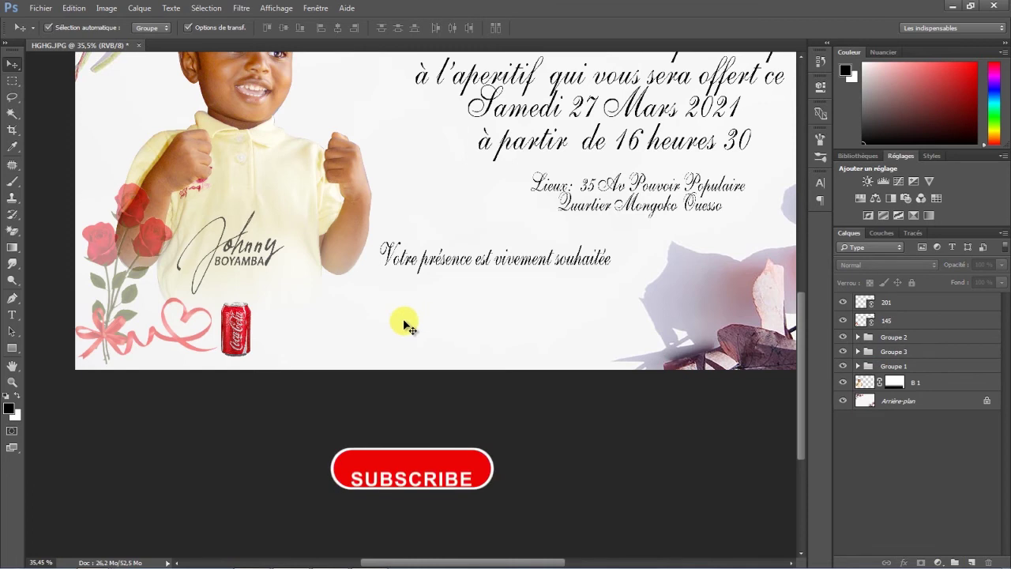
{"action": "left_click", "coordinate": [47, 11]}
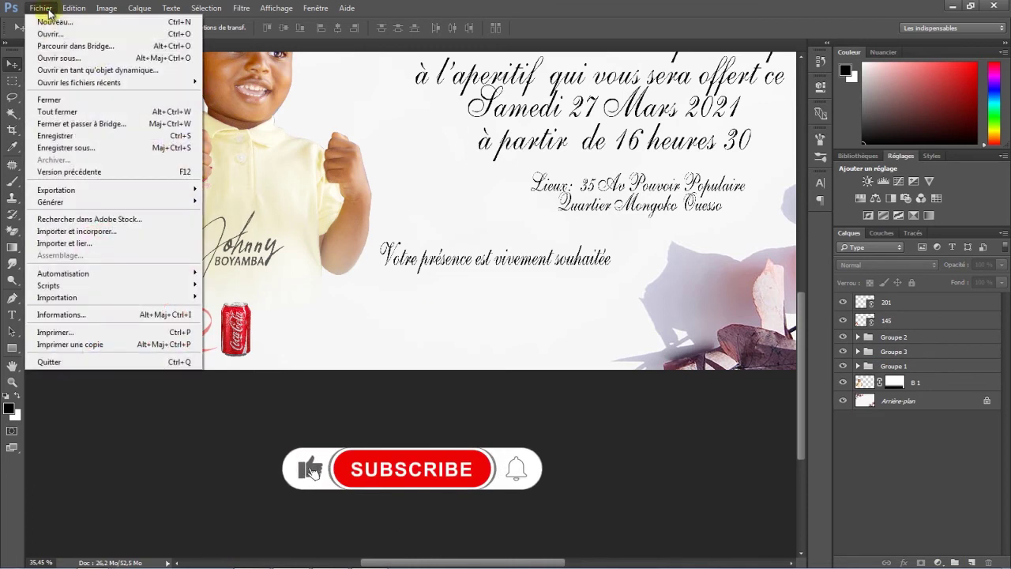
Step: Place the Coca-Cola glass image and shrink it to about 14% along the bottom
{"action": "left_click", "coordinate": [75, 242]}
{"action": "double_click", "coordinate": [210, 229]}
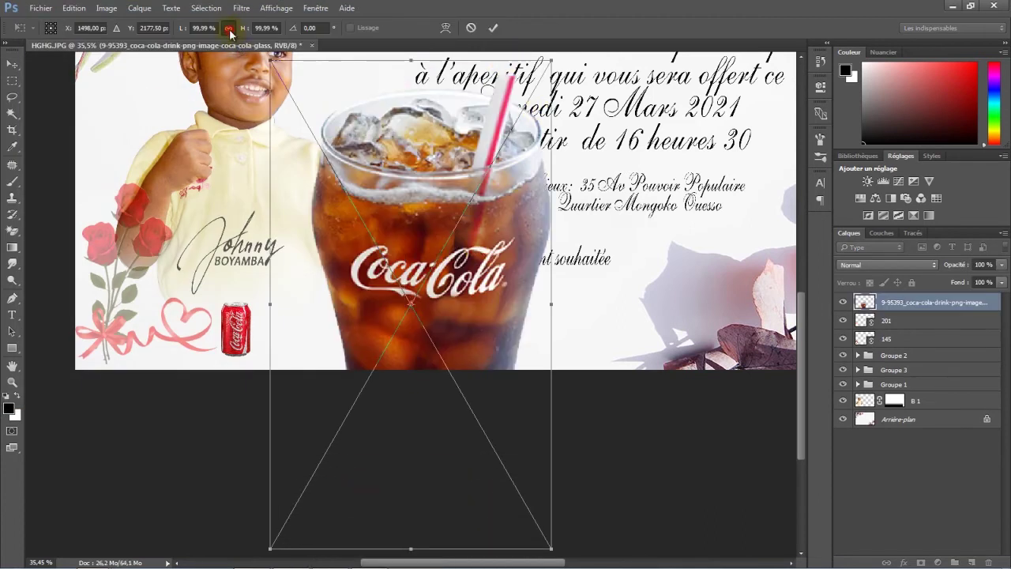
{"action": "left_click_drag", "start_coordinate": [242, 29], "coordinate": [190, 47]}
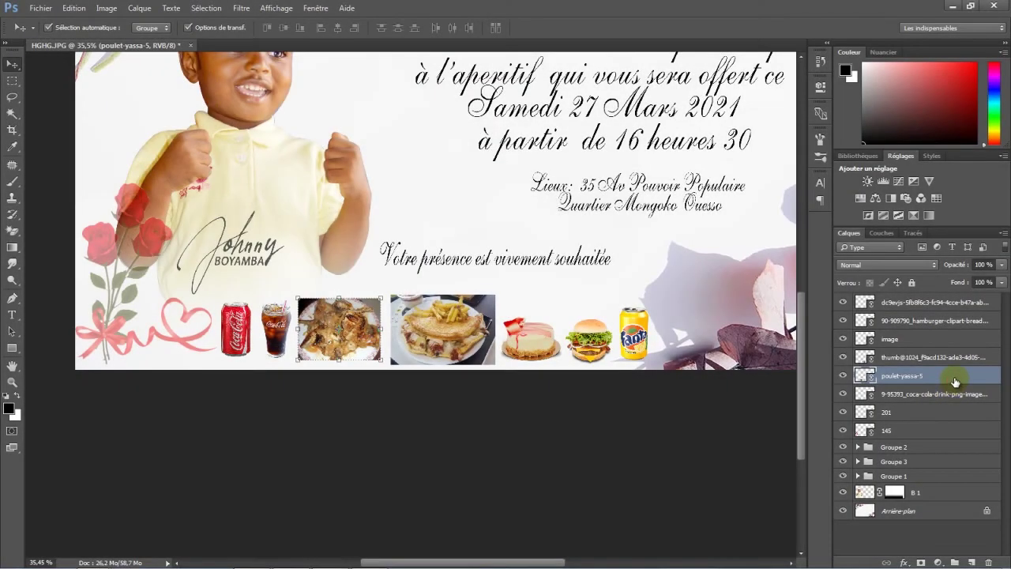
Step: Rasterize the poulet-yassa-5 layer and add a layer mask to it
{"action": "right_click", "coordinate": [954, 380]}
{"action": "left_click", "coordinate": [785, 321]}
{"action": "left_click_drag", "start_coordinate": [788, 326], "coordinate": [789, 331]}
{"action": "left_click", "coordinate": [921, 563]}
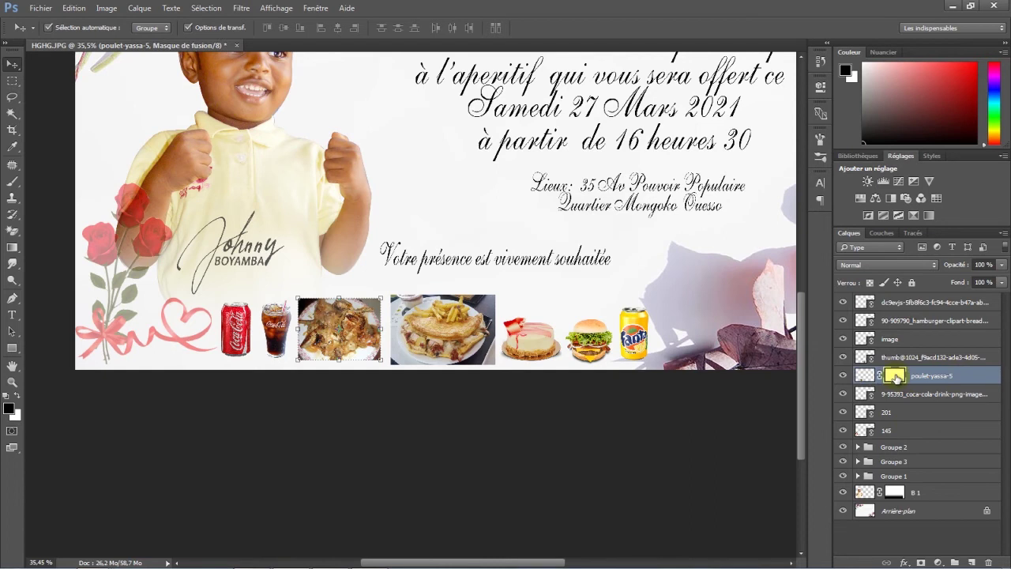
{"action": "key", "text": "ctrl+plus"}
{"action": "left_click", "coordinate": [67, 364]}
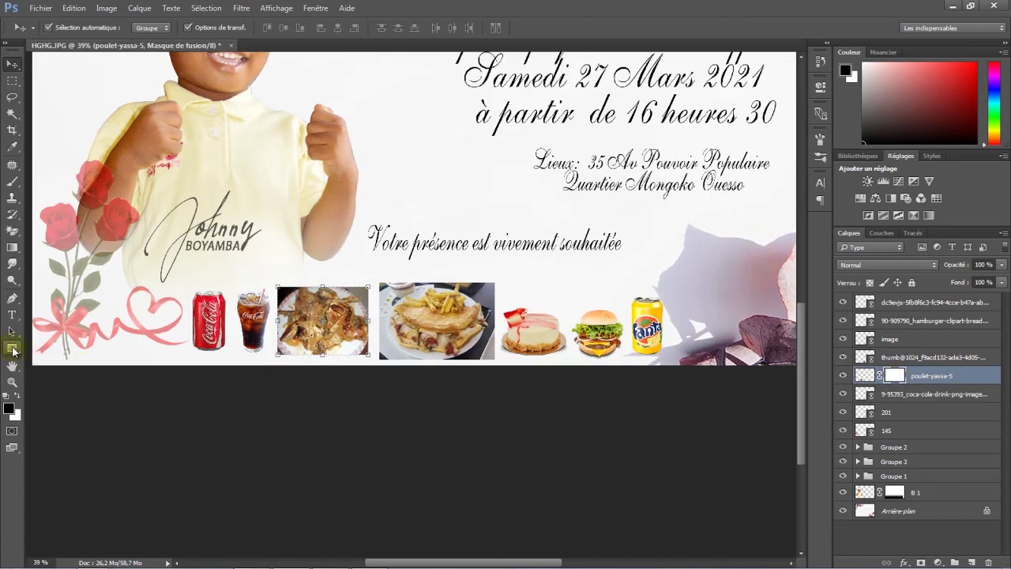
Step: Draw an elliptical path over the chicken dish and transform it to fit the dish
{"action": "left_click", "coordinate": [13, 351]}
{"action": "right_click", "coordinate": [13, 349]}
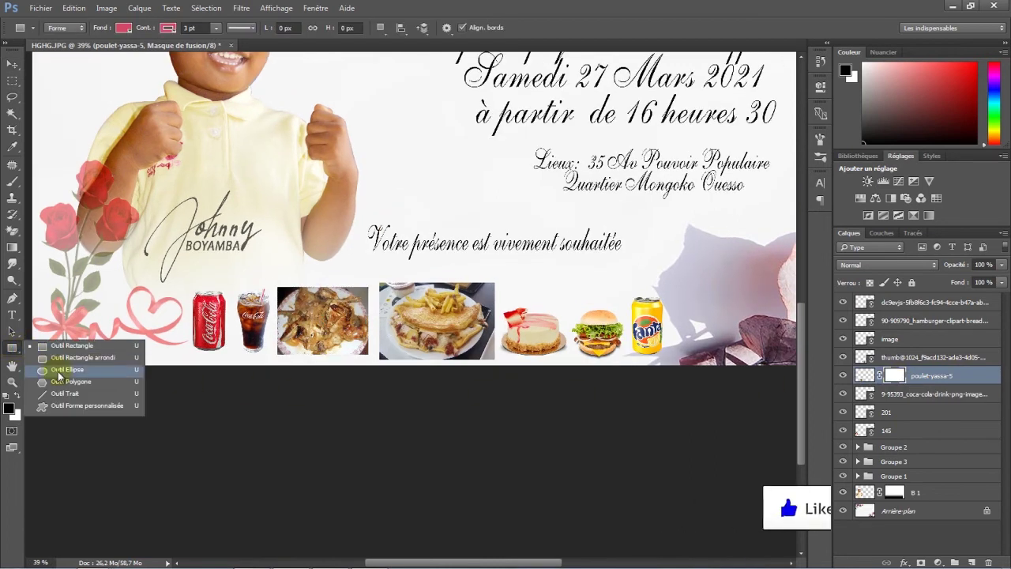
{"action": "left_click", "coordinate": [57, 370]}
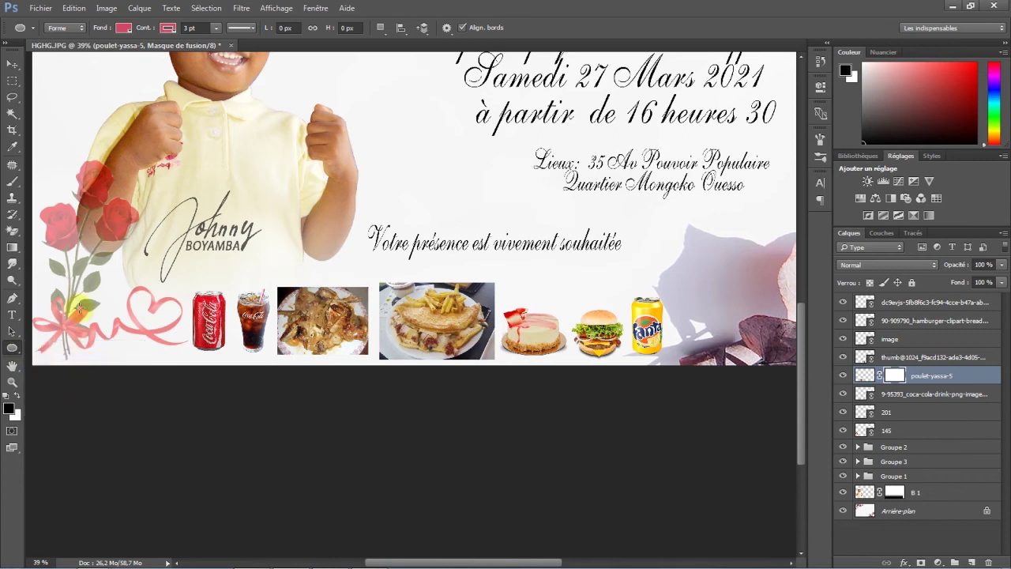
{"action": "left_click", "coordinate": [79, 30]}
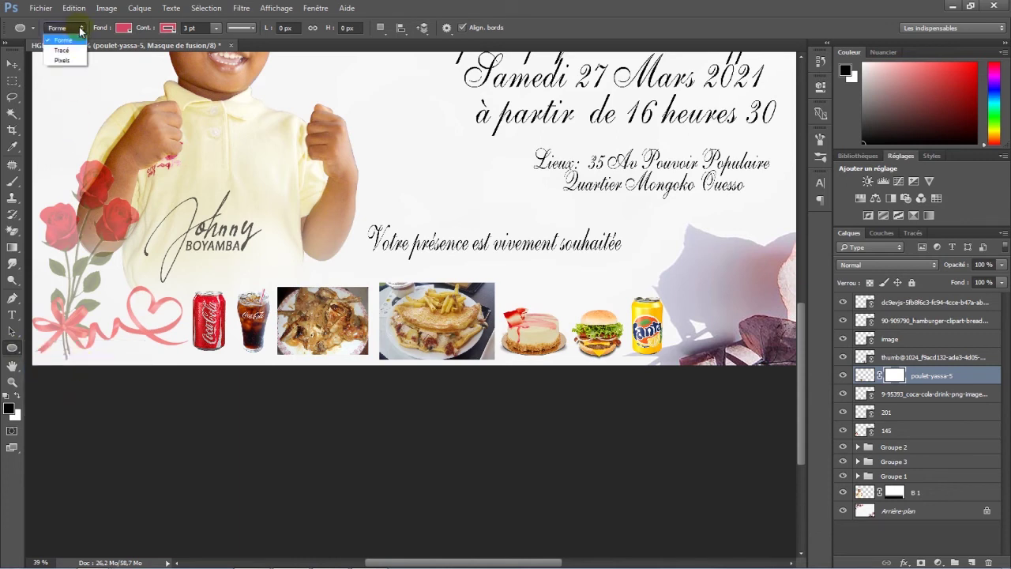
{"action": "left_click", "coordinate": [67, 50]}
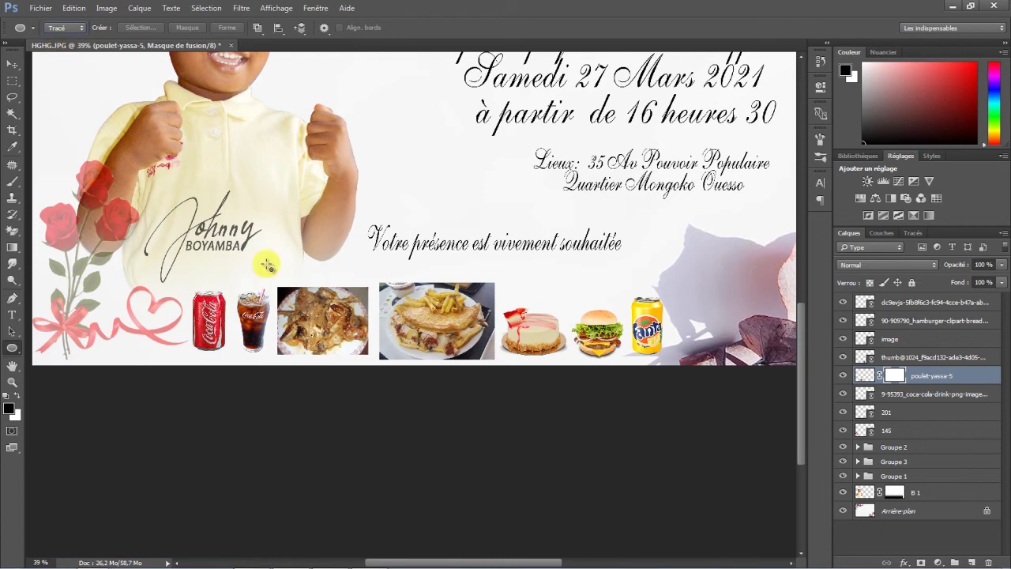
{"action": "left_click_drag", "start_coordinate": [286, 287], "coordinate": [359, 350]}
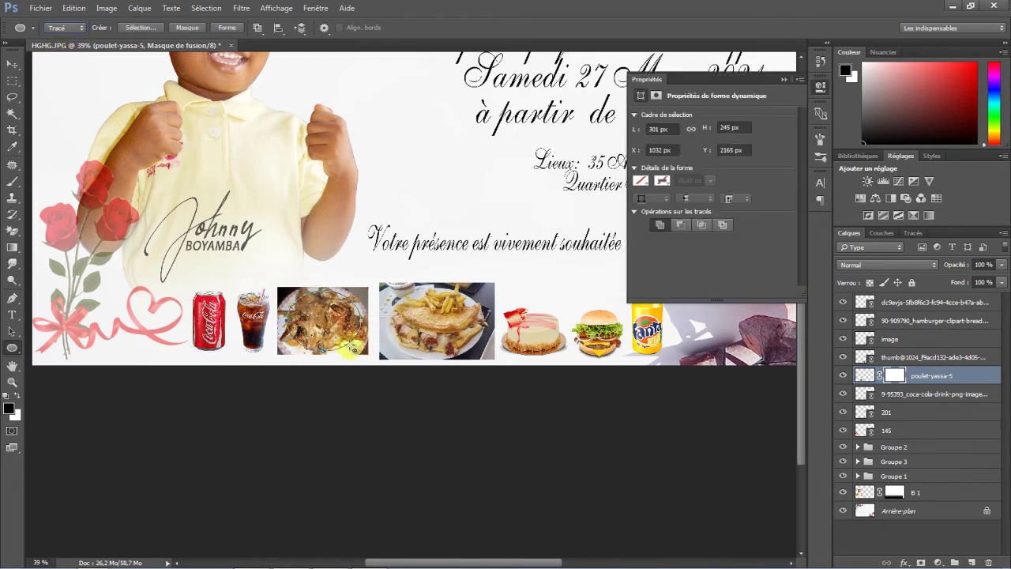
{"action": "right_click", "coordinate": [335, 321]}
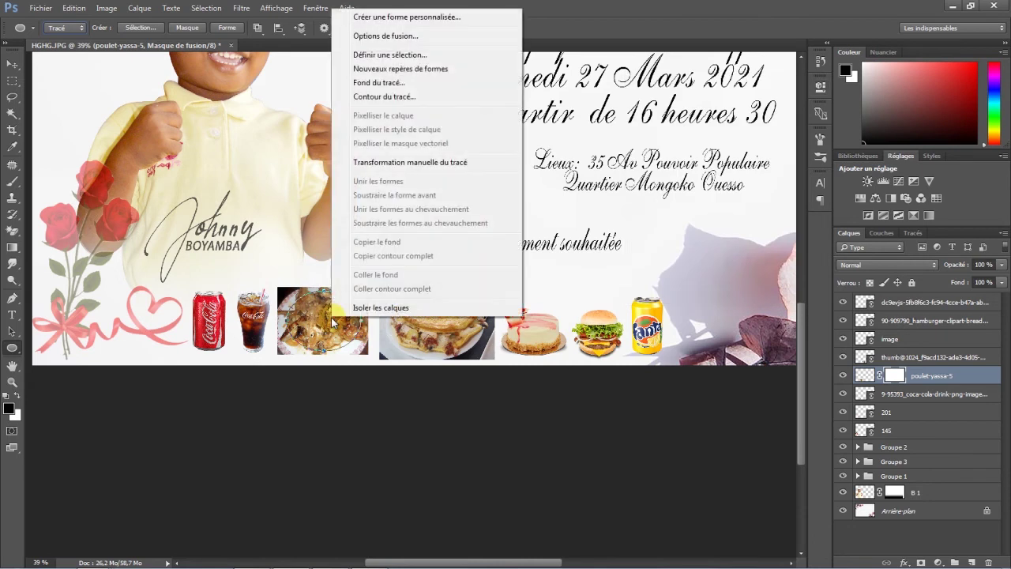
{"action": "left_click", "coordinate": [380, 163]}
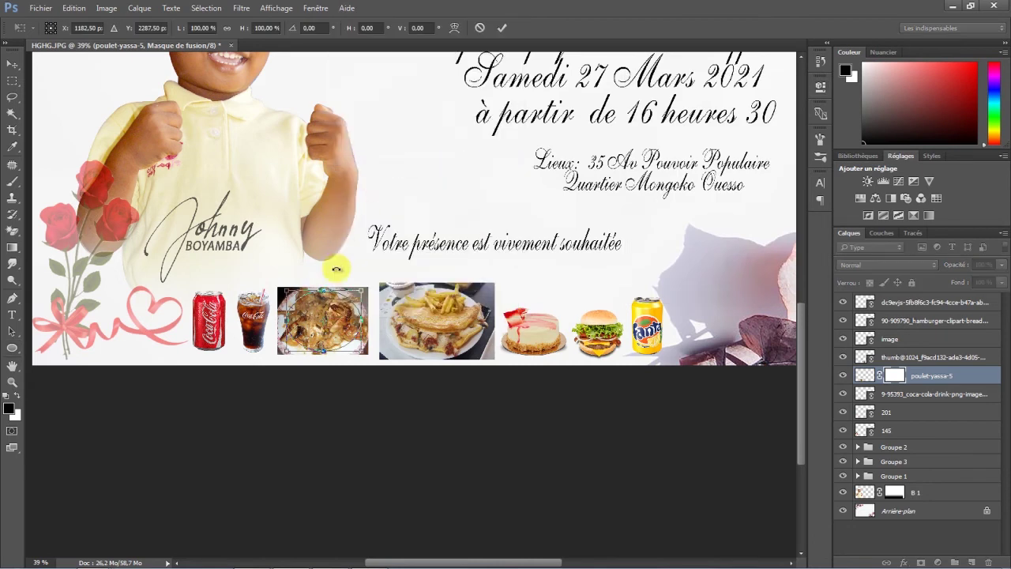
{"action": "left_click_drag", "start_coordinate": [327, 287], "coordinate": [341, 299]}
{"action": "left_click", "coordinate": [502, 27]}
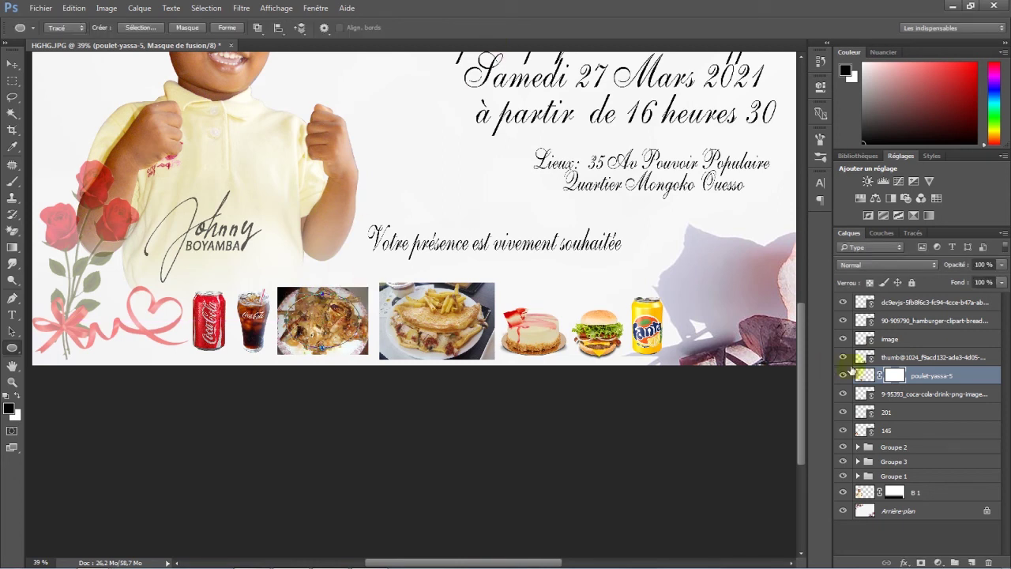
Step: Turn the oval path into a vector mask on poulet-yassa-5 with a 9.7 px feather
{"action": "double_click", "coordinate": [892, 376]}
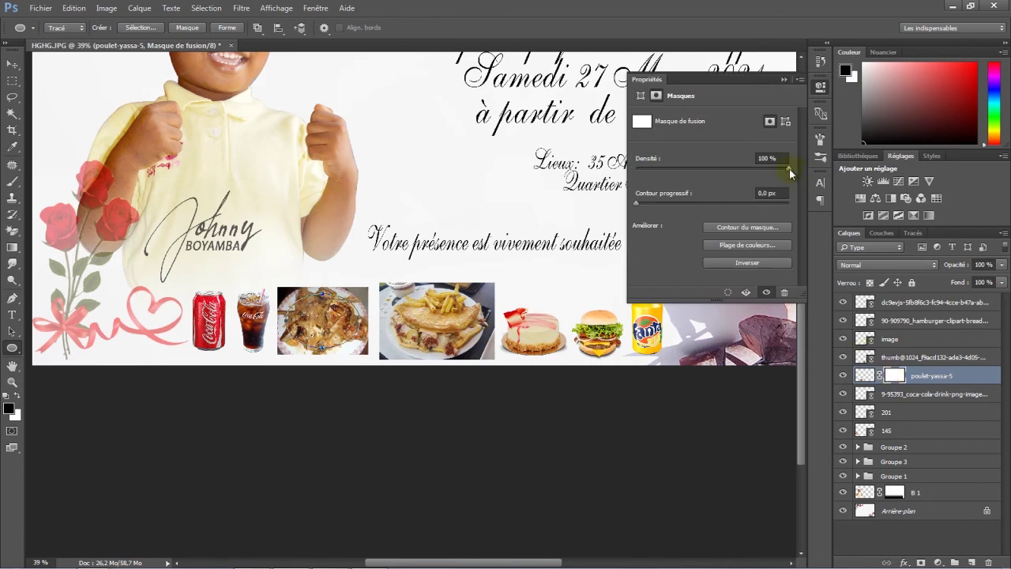
{"action": "mouse_move", "coordinate": [788, 168]}
{"action": "left_mouse_down"}
{"action": "mouse_move", "coordinate": [751, 169]}
{"action": "mouse_move", "coordinate": [760, 169]}
{"action": "left_mouse_up"}
{"action": "left_click", "coordinate": [785, 121]}
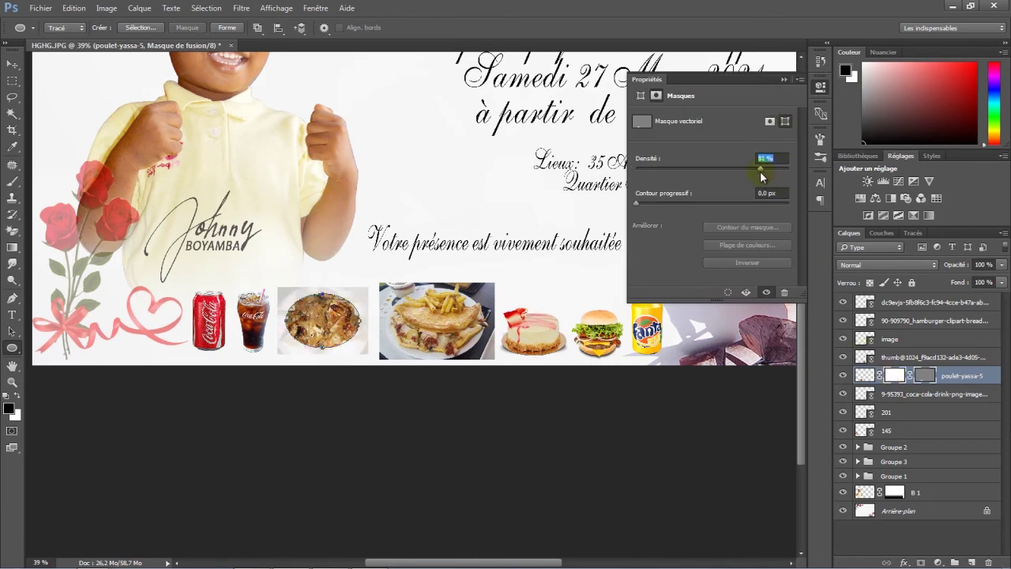
{"action": "left_click_drag", "start_coordinate": [637, 203], "coordinate": [668, 204]}
{"action": "left_click_drag", "start_coordinate": [760, 168], "coordinate": [790, 168]}
{"action": "left_click_drag", "start_coordinate": [668, 204], "coordinate": [696, 204]}
{"action": "mouse_move", "coordinate": [789, 168]}
{"action": "left_mouse_down"}
{"action": "mouse_move", "coordinate": [726, 167]}
{"action": "mouse_move", "coordinate": [790, 172]}
{"action": "left_mouse_up"}
{"action": "key", "text": "v"}
{"action": "left_click", "coordinate": [871, 355]}
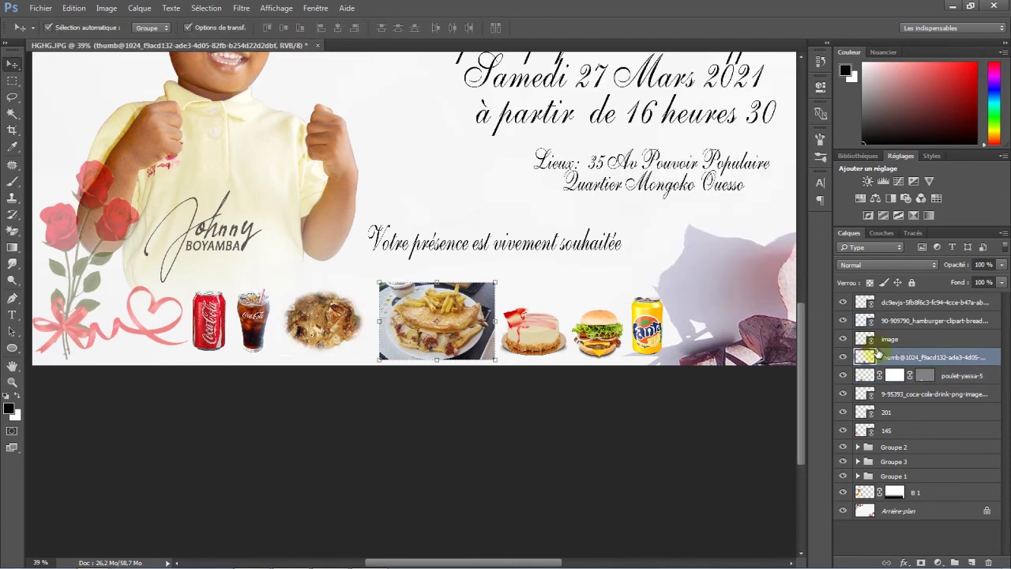
Step: Add a layer mask to the sandwich plate layer and draw an oval path over the plate
{"action": "left_click", "coordinate": [921, 561]}
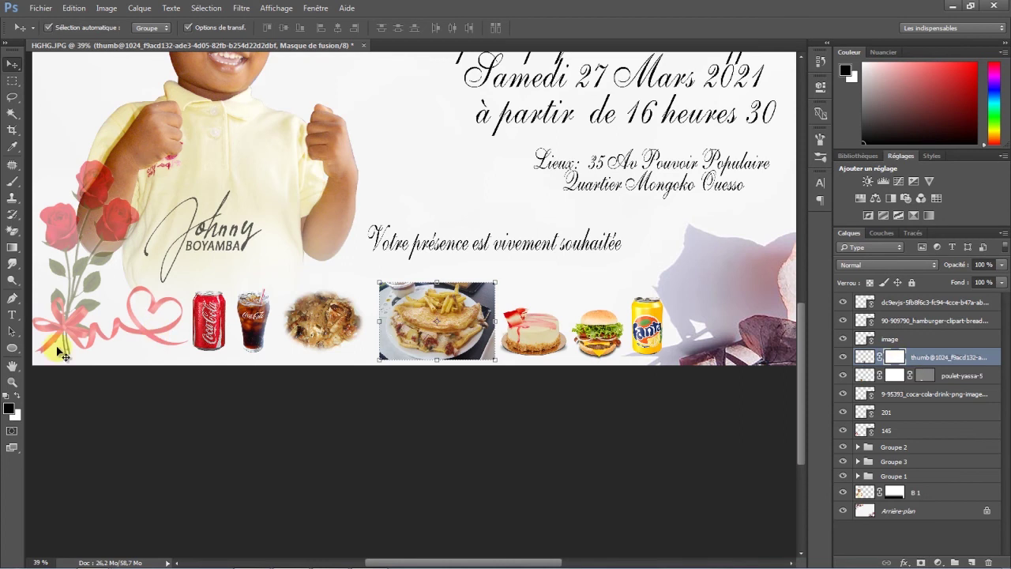
{"action": "left_click", "coordinate": [13, 349]}
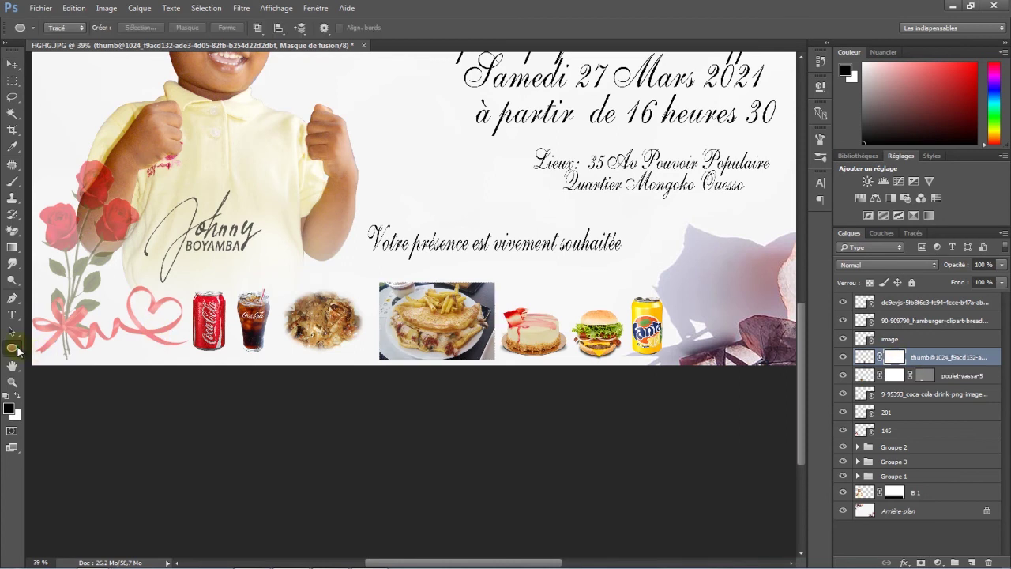
{"action": "left_click", "coordinate": [63, 27]}
{"action": "left_click", "coordinate": [66, 52]}
{"action": "left_click_drag", "start_coordinate": [393, 294], "coordinate": [488, 357]}
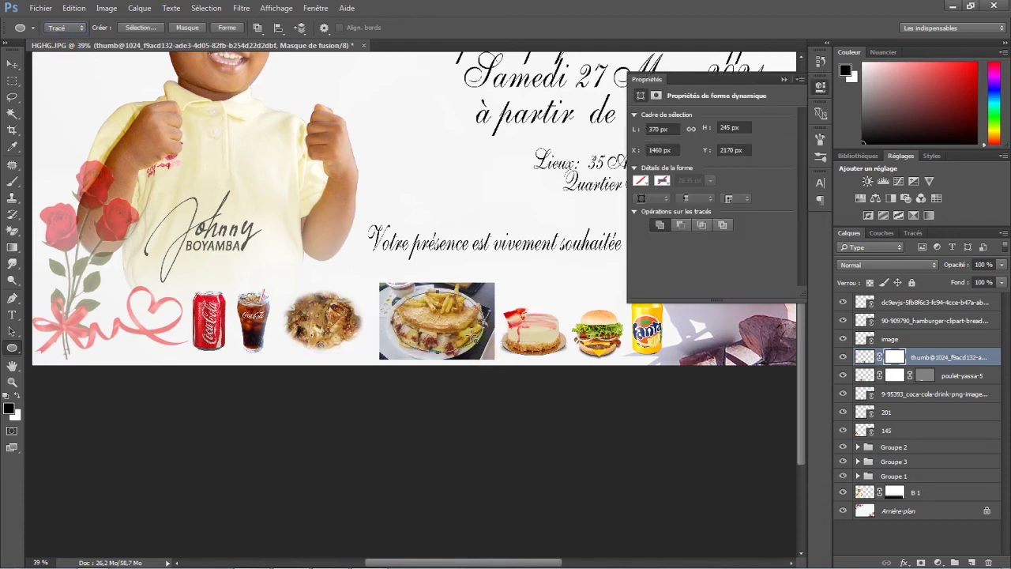
{"action": "right_click", "coordinate": [444, 318]}
{"action": "left_click", "coordinate": [488, 170]}
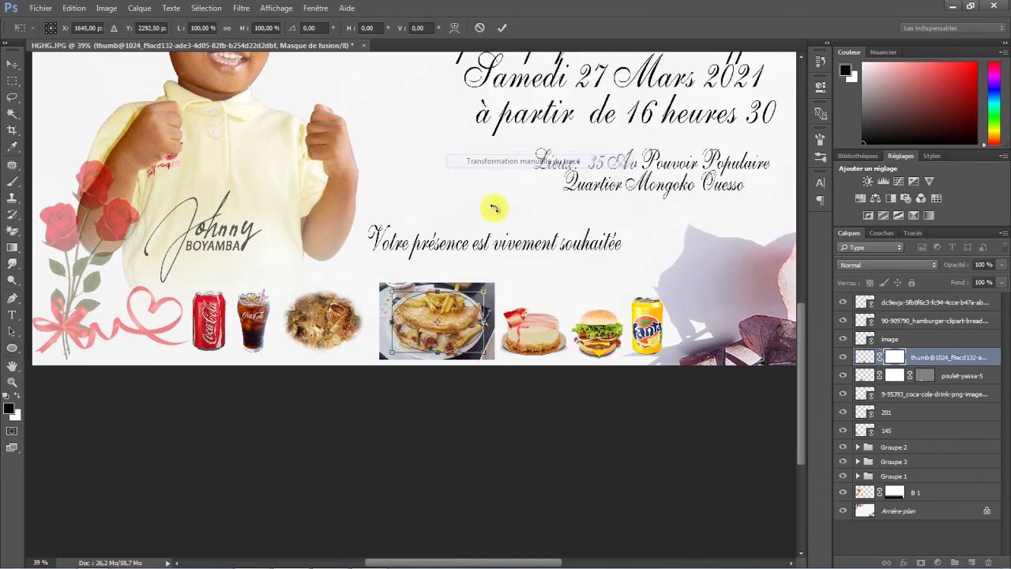
{"action": "mouse_move", "coordinate": [471, 318]}
{"action": "left_mouse_down"}
{"action": "mouse_move", "coordinate": [446, 297]}
{"action": "mouse_move", "coordinate": [478, 322]}
{"action": "left_mouse_up"}
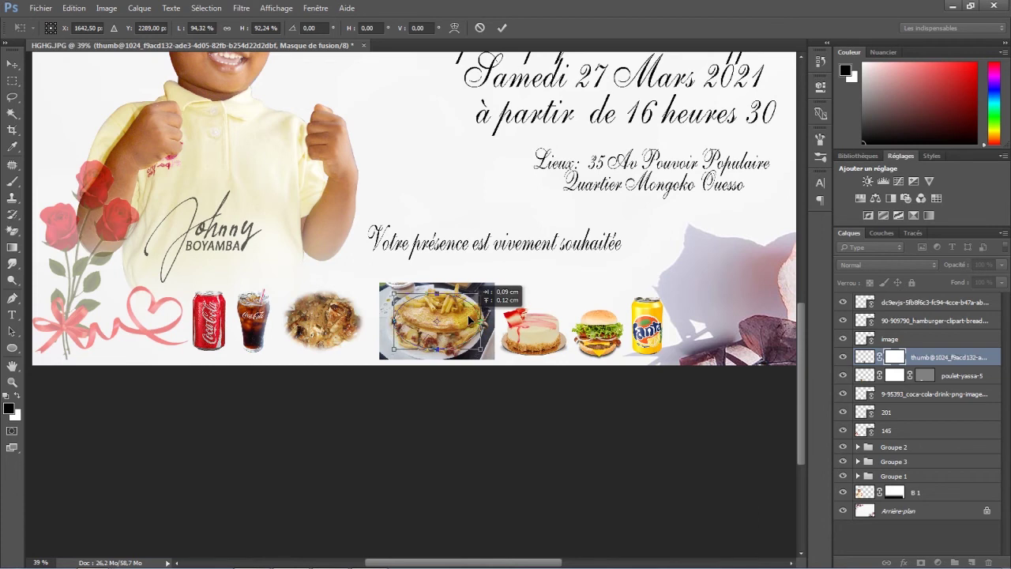
{"action": "left_click", "coordinate": [501, 28]}
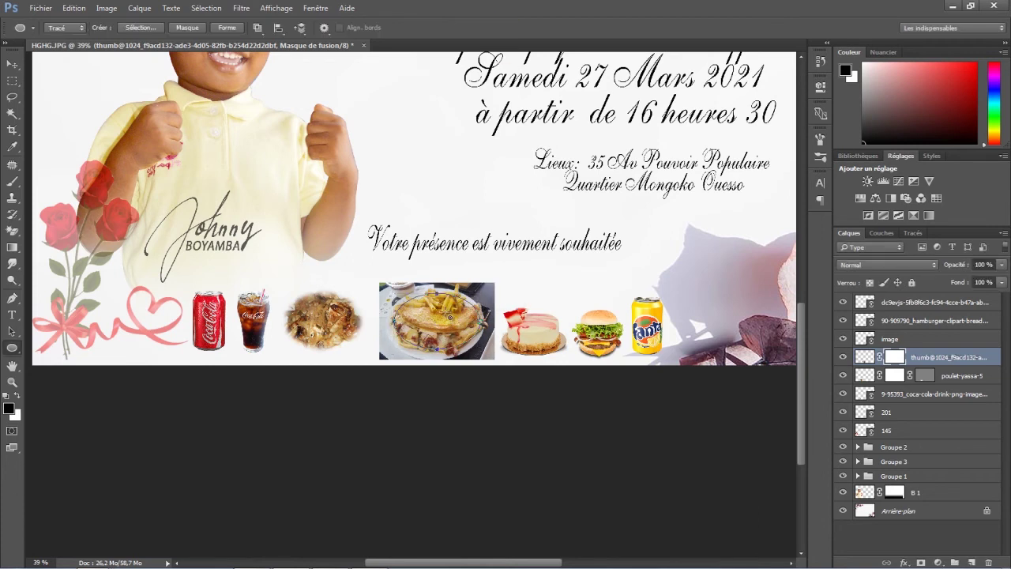
Step: Convert the plate's oval path into a vector mask feathered about 11.3 px
{"action": "left_click_drag", "start_coordinate": [936, 372], "coordinate": [899, 361]}
{"action": "double_click", "coordinate": [897, 359]}
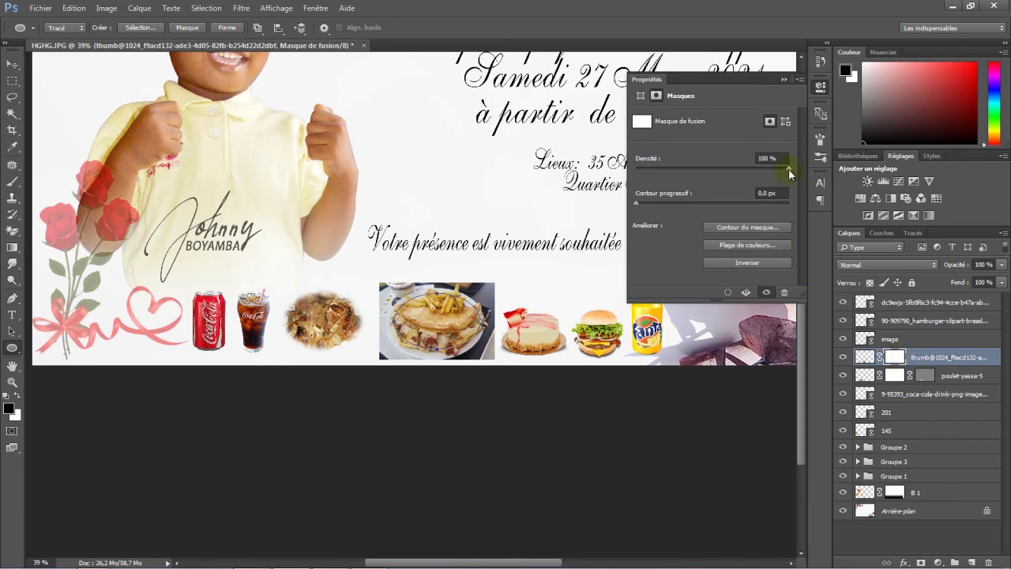
{"action": "left_click", "coordinate": [785, 121]}
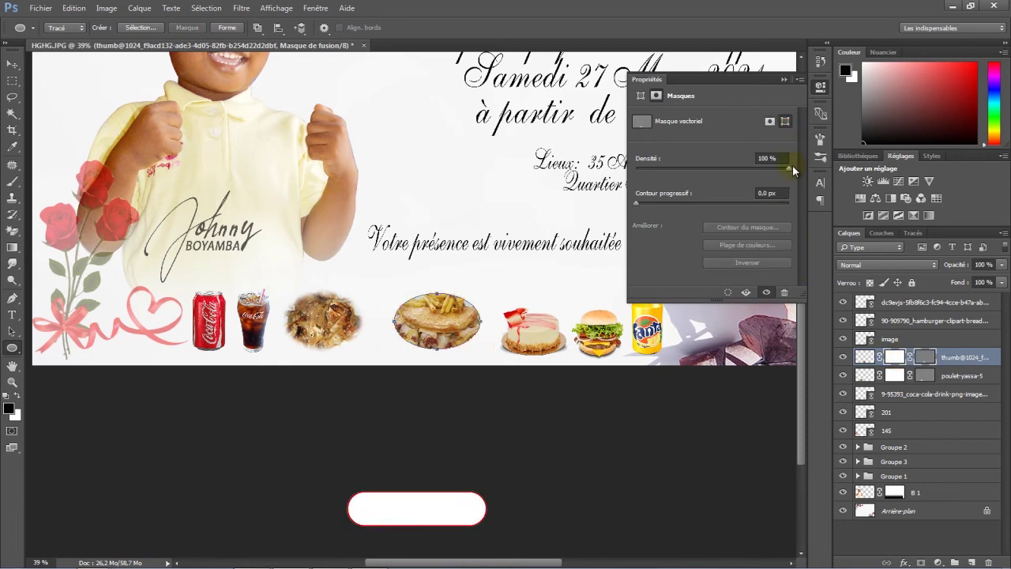
{"action": "left_click_drag", "start_coordinate": [790, 168], "coordinate": [785, 169]}
{"action": "left_click_drag", "start_coordinate": [637, 203], "coordinate": [702, 203]}
{"action": "left_click_drag", "start_coordinate": [785, 168], "coordinate": [790, 169]}
{"action": "left_click_drag", "start_coordinate": [701, 203], "coordinate": [698, 203]}
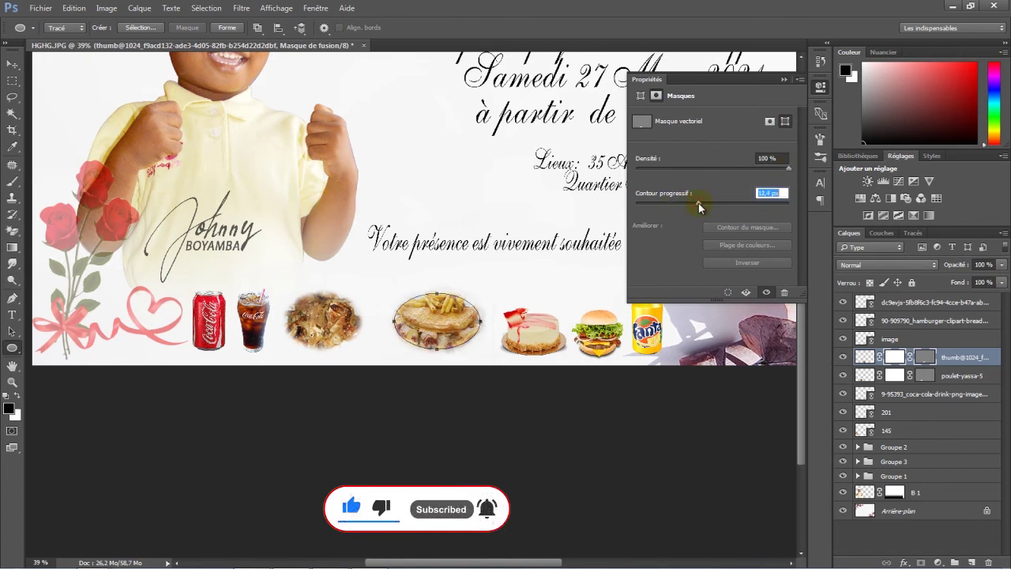
{"action": "left_click", "coordinate": [784, 79]}
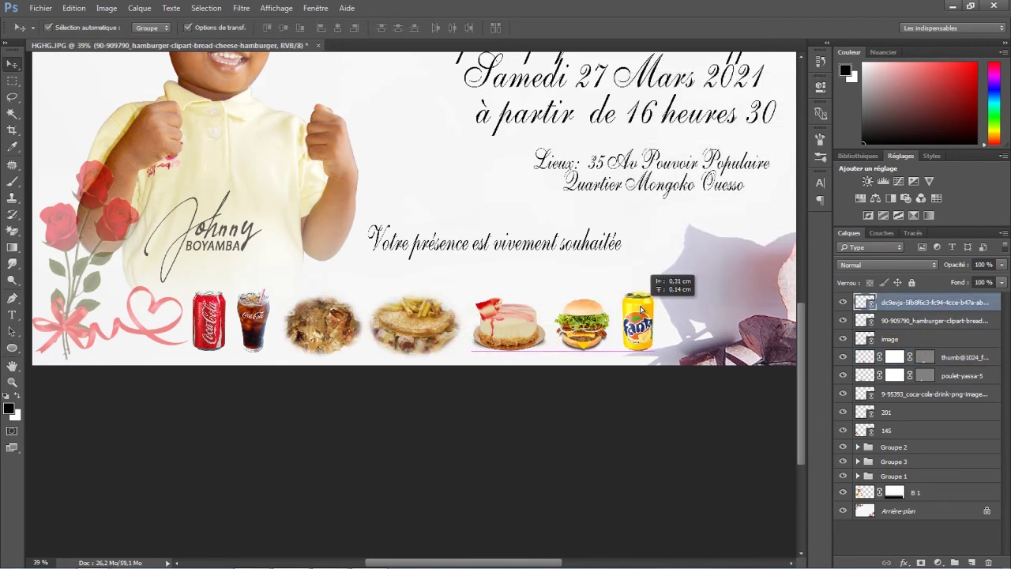
Step: Fade the Fanta can to 73% opacity and make the Coca-Cola can slightly transparent
{"action": "left_click", "coordinate": [640, 297]}
{"action": "left_click_drag", "start_coordinate": [953, 268], "coordinate": [932, 268]}
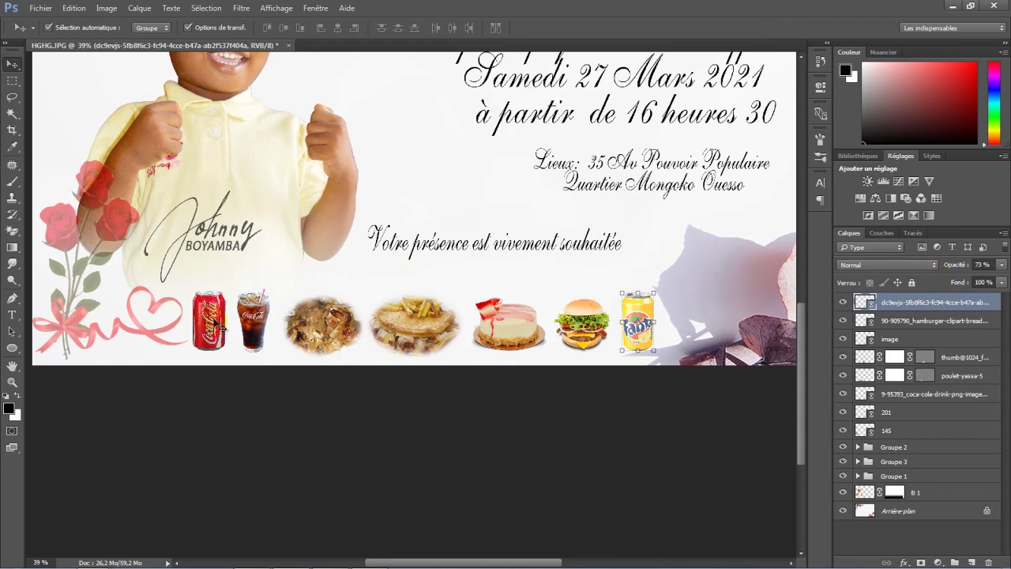
{"action": "left_click", "coordinate": [221, 318]}
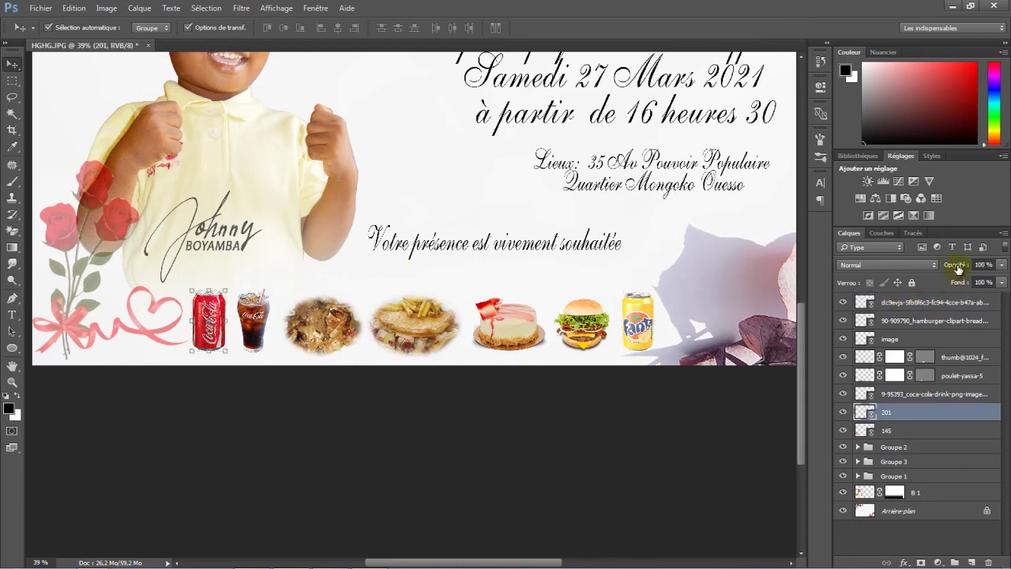
{"action": "left_click_drag", "start_coordinate": [958, 270], "coordinate": [950, 270]}
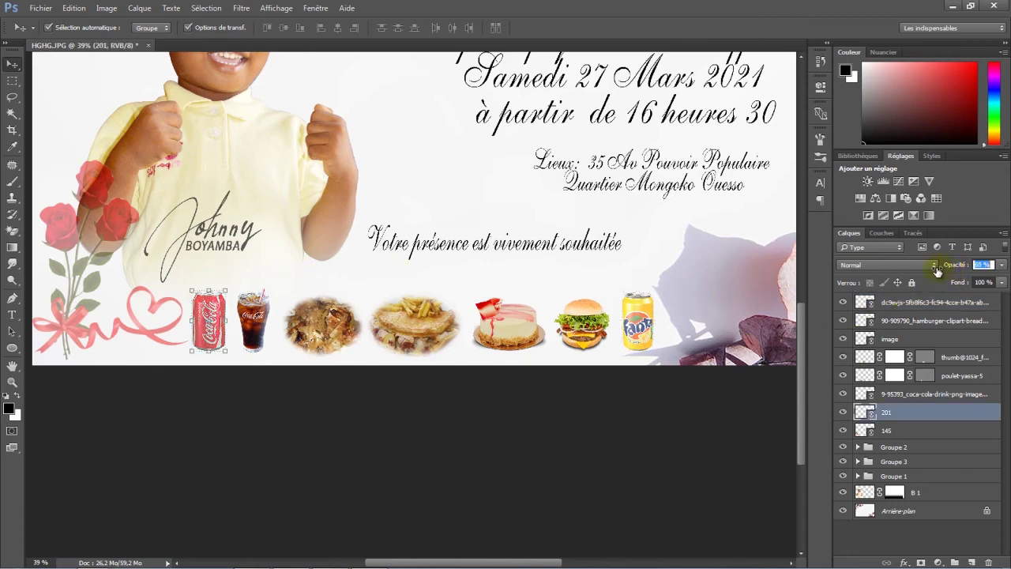
Step: Group the layers from the Fanta can down to 145 into Groupe 4 and toggle its visibility
{"action": "left_click", "coordinate": [958, 302]}
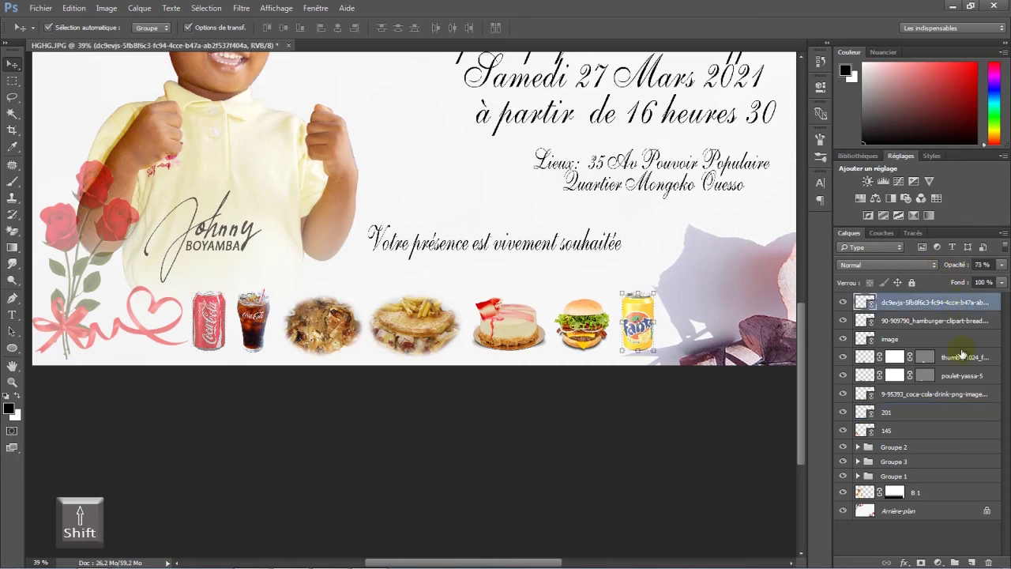
{"action": "left_click", "coordinate": [939, 435], "text": "shift"}
{"action": "mouse_move", "coordinate": [946, 433]}
{"action": "left_mouse_down"}
{"action": "mouse_move", "coordinate": [937, 545]}
{"action": "mouse_move", "coordinate": [954, 562]}
{"action": "left_mouse_up"}
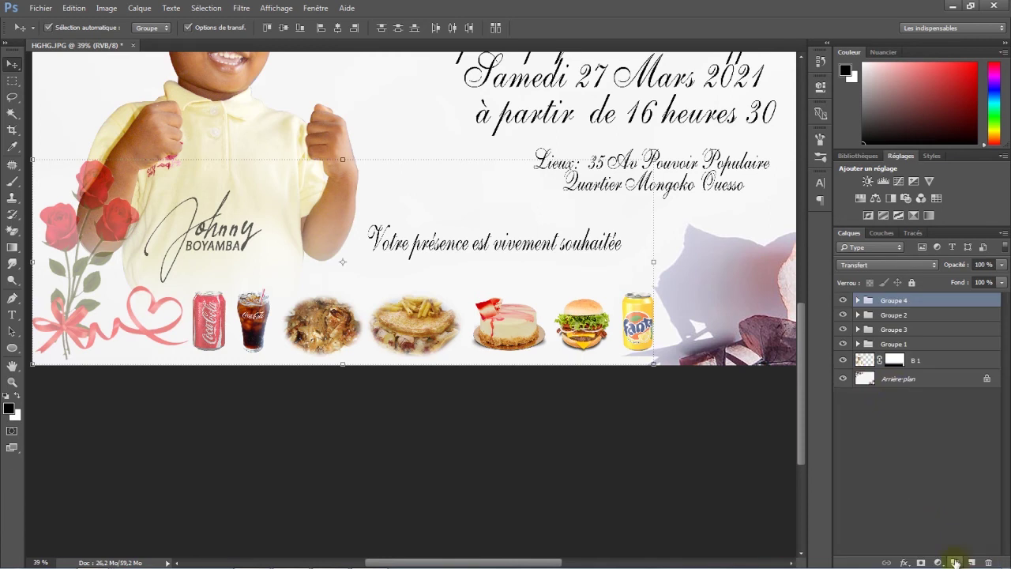
{"action": "left_click", "coordinate": [843, 301]}
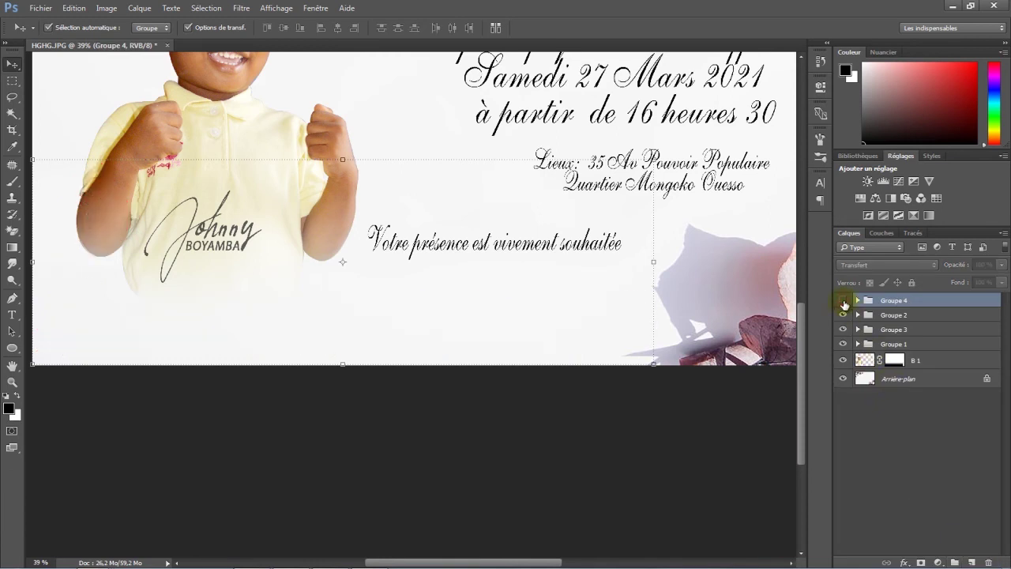
{"action": "left_click", "coordinate": [843, 302]}
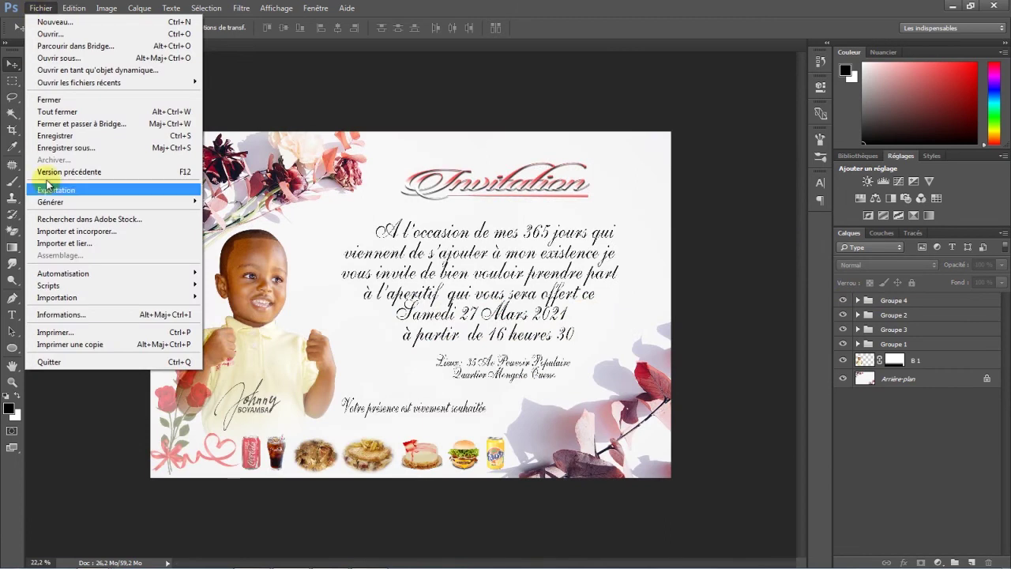
Step: Import and link the sans-t11 Joyeux Anniversaire image
{"action": "left_click", "coordinate": [55, 243]}
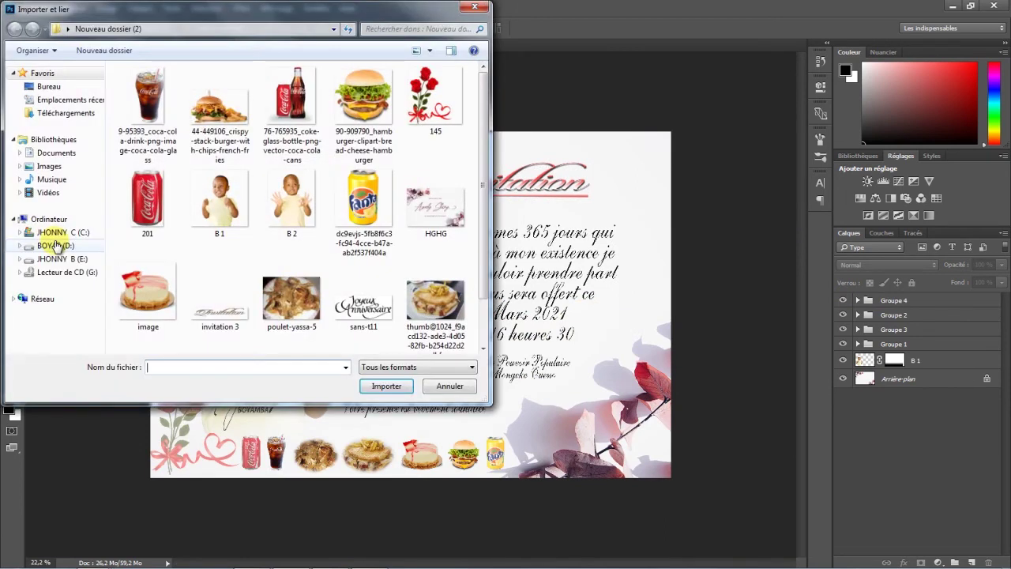
{"action": "left_click", "coordinate": [363, 305]}
{"action": "left_click", "coordinate": [391, 385]}
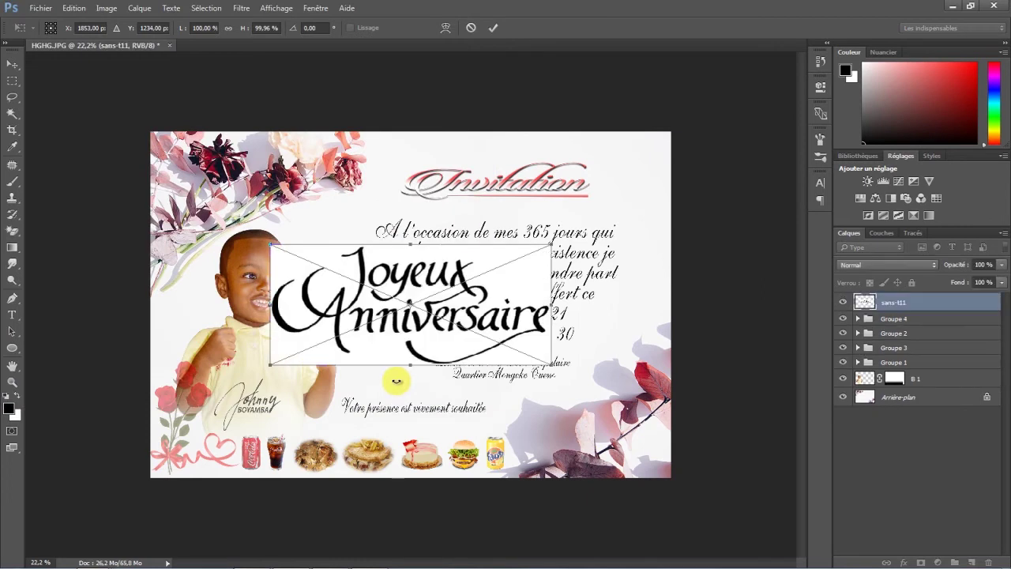
Step: Scale the Joyeux Anniversaire image to 30% and position it at the card's bottom right
{"action": "left_click_drag", "start_coordinate": [469, 251], "coordinate": [535, 305]}
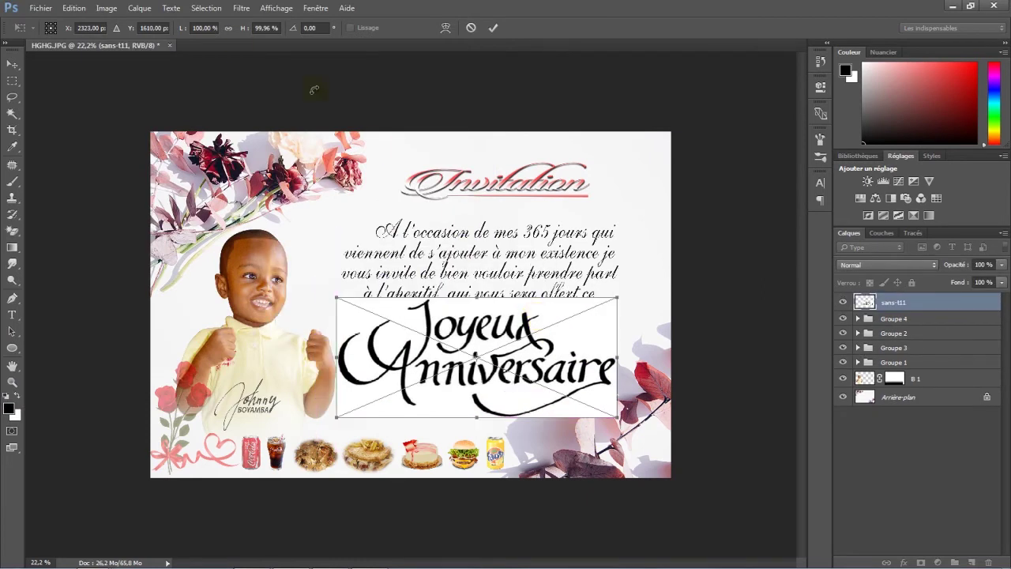
{"action": "left_click_drag", "start_coordinate": [240, 30], "coordinate": [199, 29]}
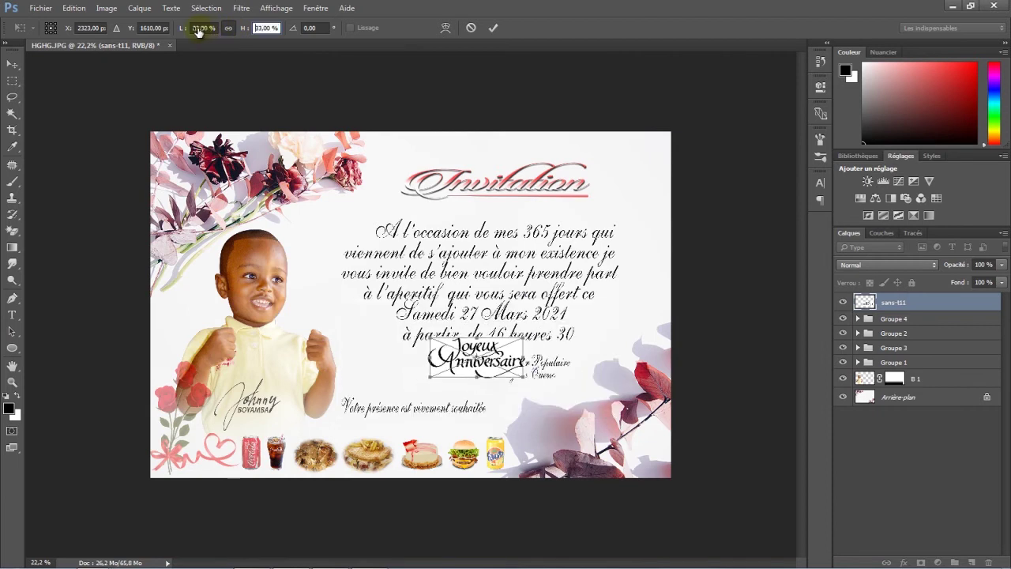
{"action": "left_click", "coordinate": [493, 30]}
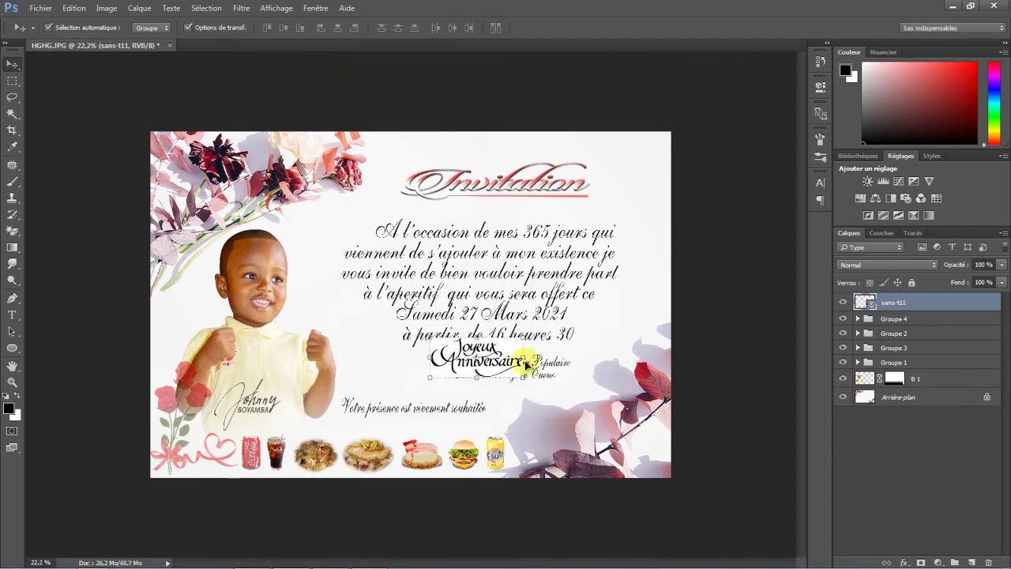
{"action": "mouse_move", "coordinate": [474, 360]}
{"action": "left_mouse_down"}
{"action": "mouse_move", "coordinate": [559, 424]}
{"action": "mouse_move", "coordinate": [596, 409]}
{"action": "left_mouse_up"}
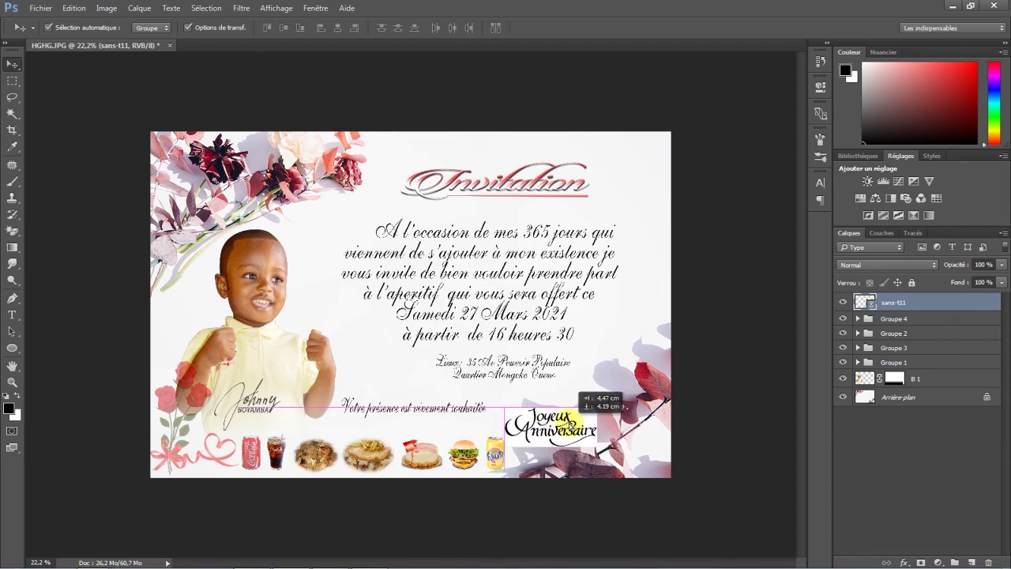
{"action": "left_click", "coordinate": [598, 408]}
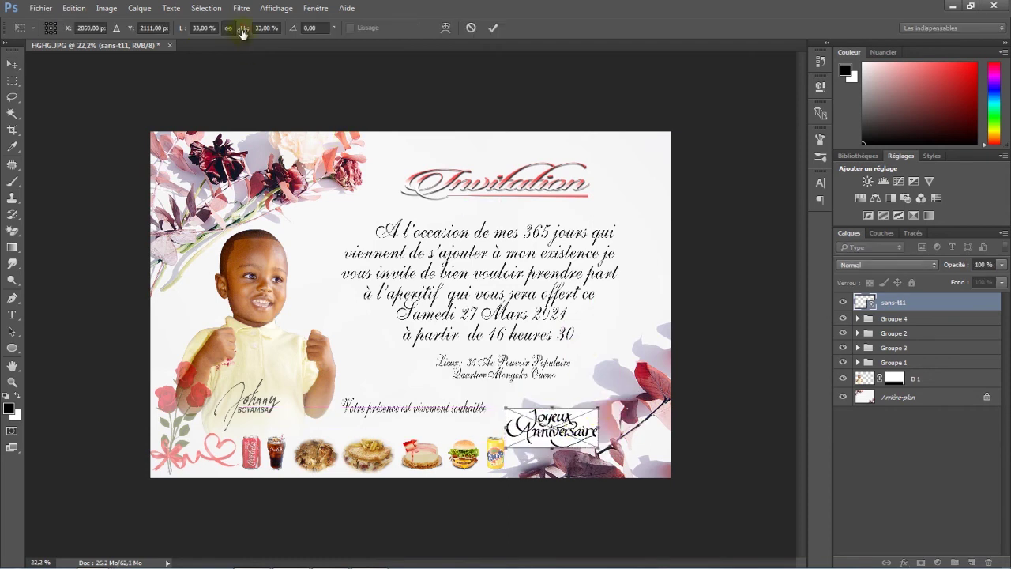
{"action": "left_click_drag", "start_coordinate": [242, 33], "coordinate": [239, 34]}
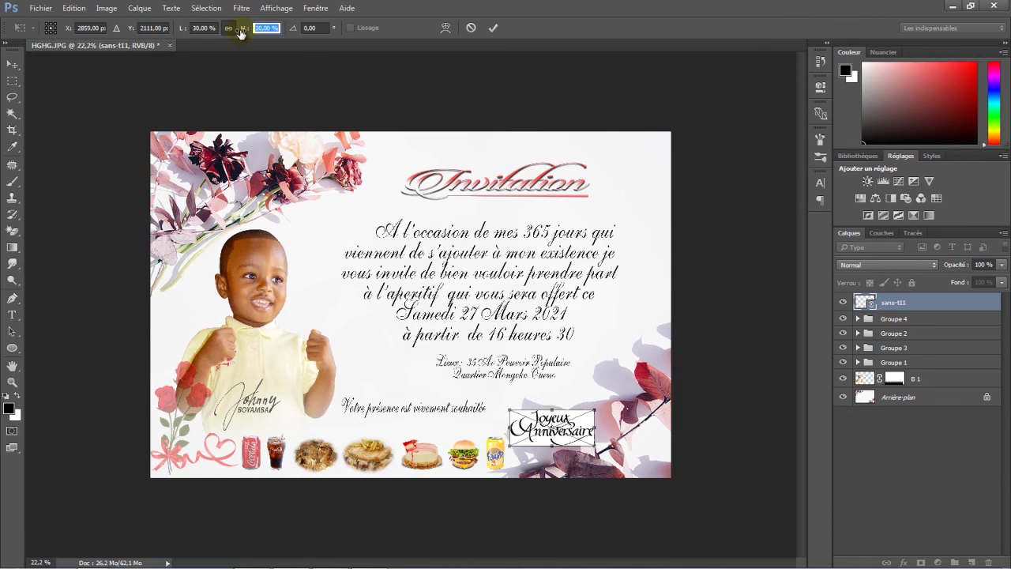
{"action": "left_click", "coordinate": [493, 28]}
{"action": "left_click_drag", "start_coordinate": [572, 425], "coordinate": [569, 427]}
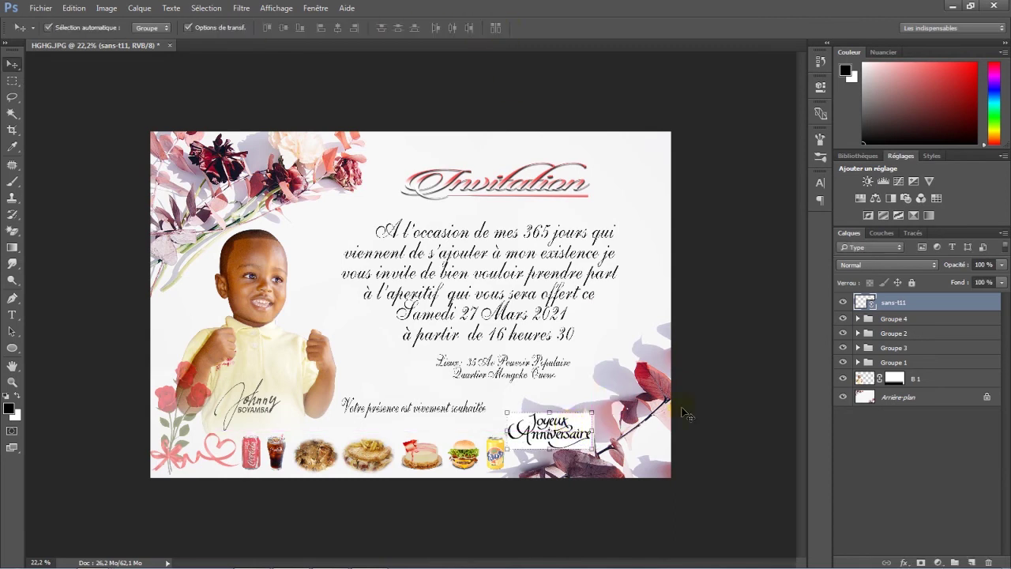
Step: Set the Joyeux Anniversaire logo layer's blend mode to Produit
{"action": "left_click", "coordinate": [919, 267]}
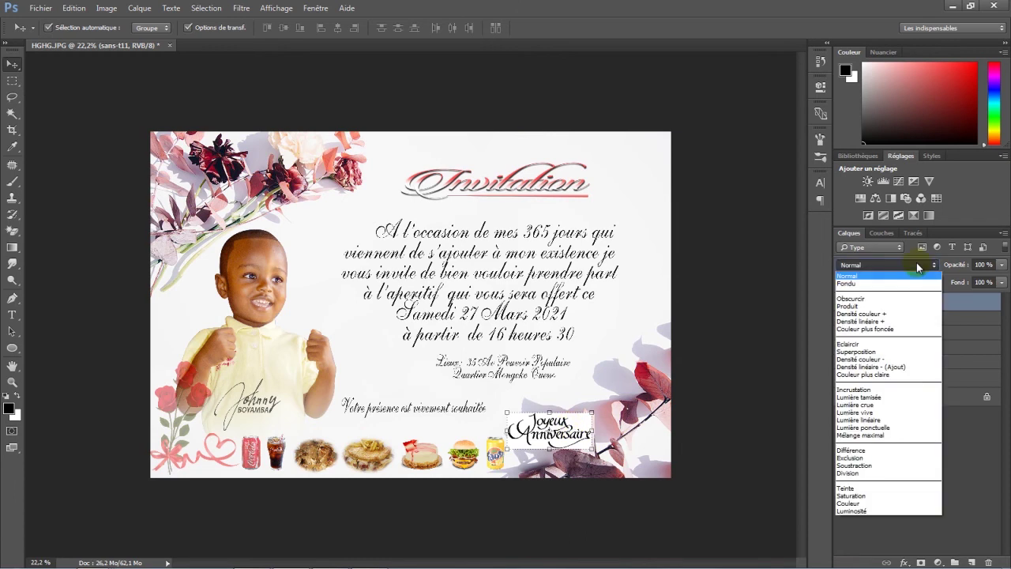
{"action": "left_click", "coordinate": [684, 381]}
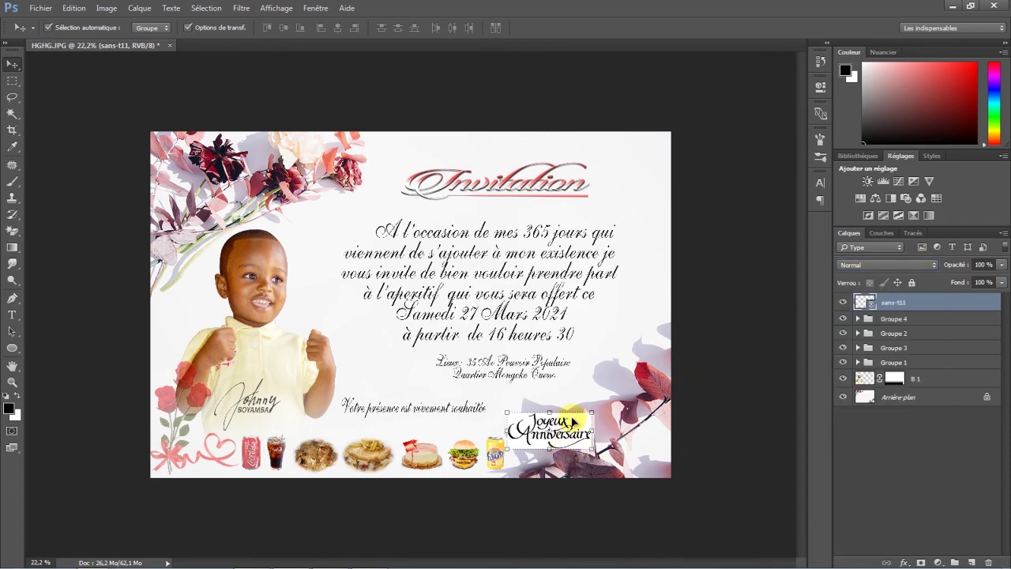
{"action": "left_click", "coordinate": [916, 267]}
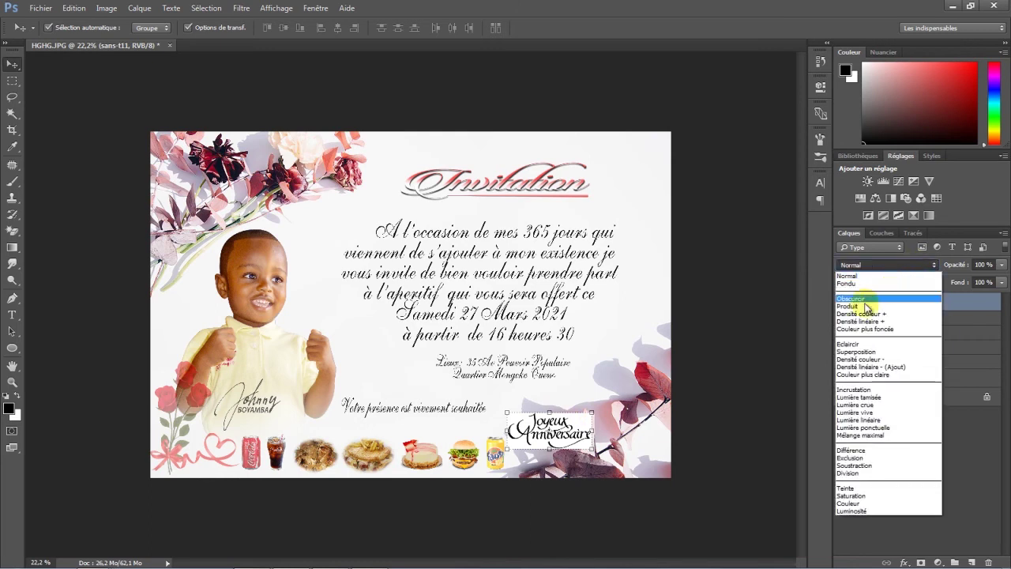
{"action": "left_click", "coordinate": [852, 306]}
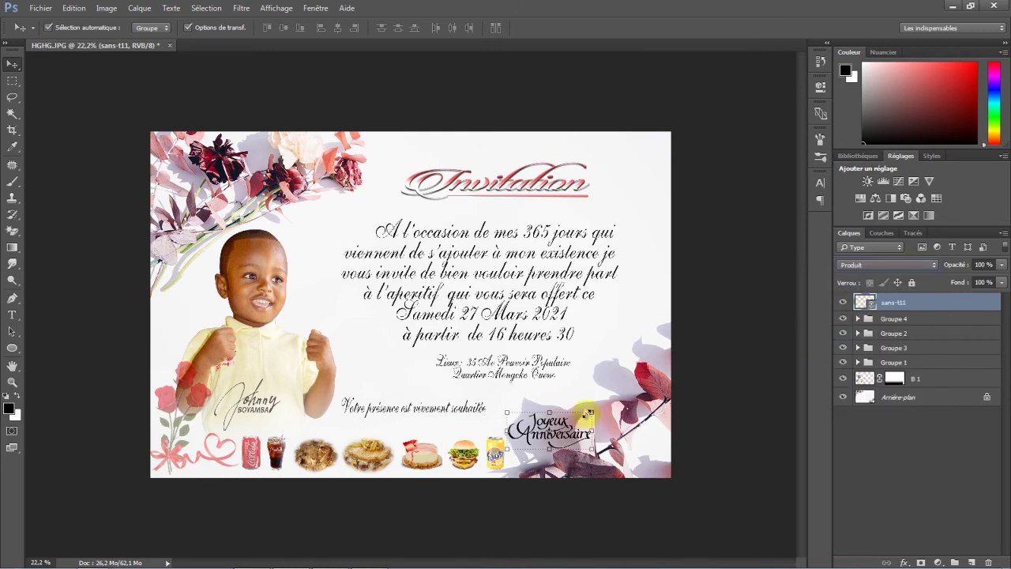
Step: Scale the logo down to 27% and lower its opacity to about 86%
{"action": "key", "text": "ctrl+t"}
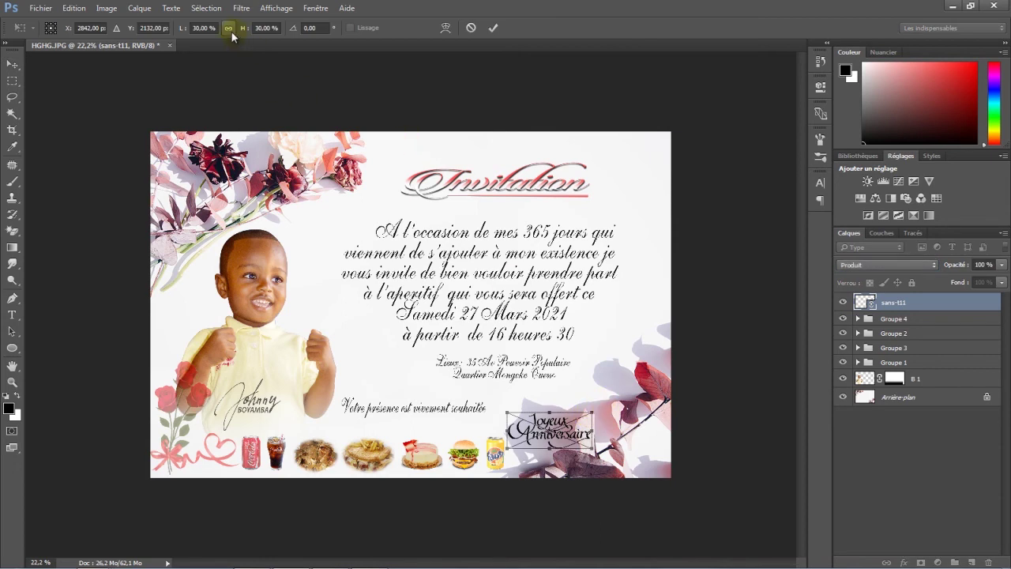
{"action": "left_click_drag", "start_coordinate": [241, 32], "coordinate": [234, 33]}
{"action": "left_click_drag", "start_coordinate": [550, 424], "coordinate": [553, 427]}
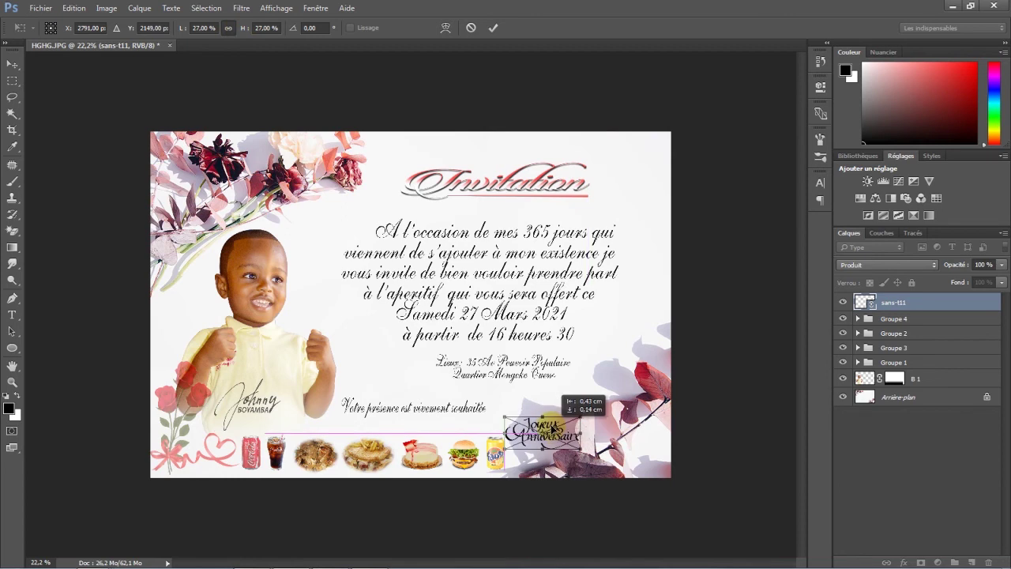
{"action": "left_click", "coordinate": [493, 27]}
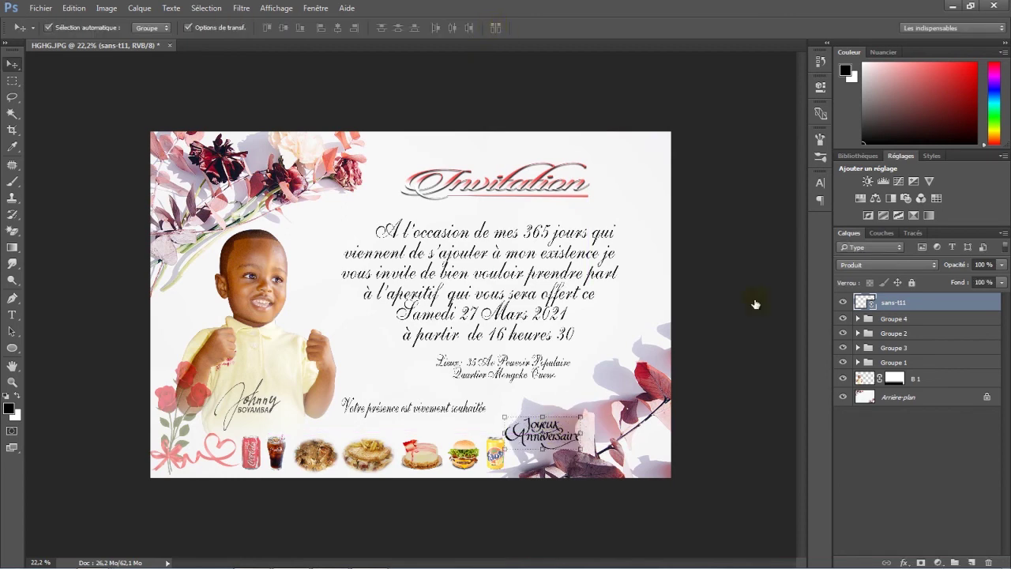
{"action": "mouse_move", "coordinate": [969, 266]}
{"action": "left_mouse_down"}
{"action": "mouse_move", "coordinate": [948, 273]}
{"action": "mouse_move", "coordinate": [938, 327]}
{"action": "mouse_move", "coordinate": [926, 303]}
{"action": "left_mouse_up"}
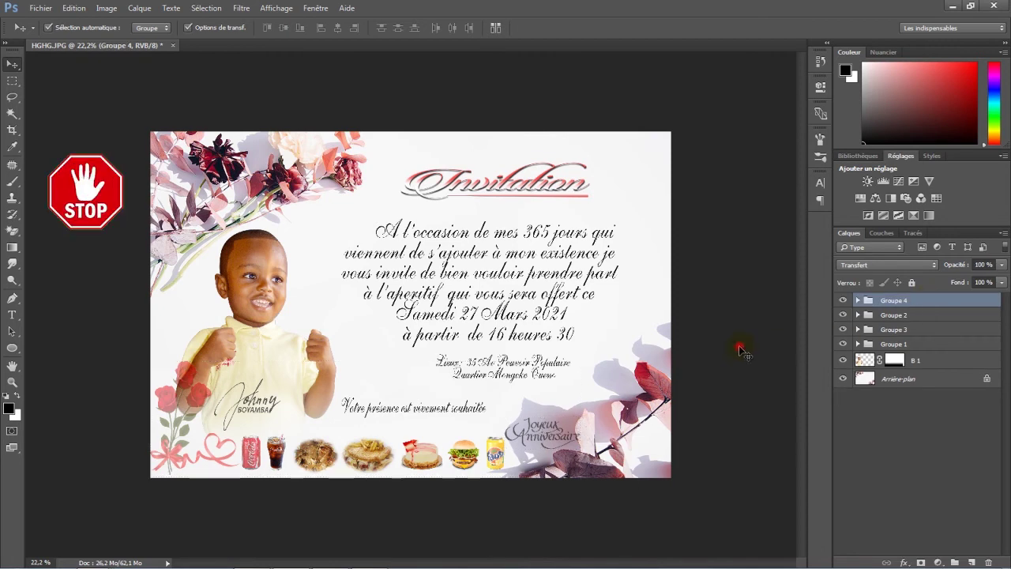
Step: Add a new empty layer, Calque 2, above Groupe 4
{"action": "left_click", "coordinate": [688, 361]}
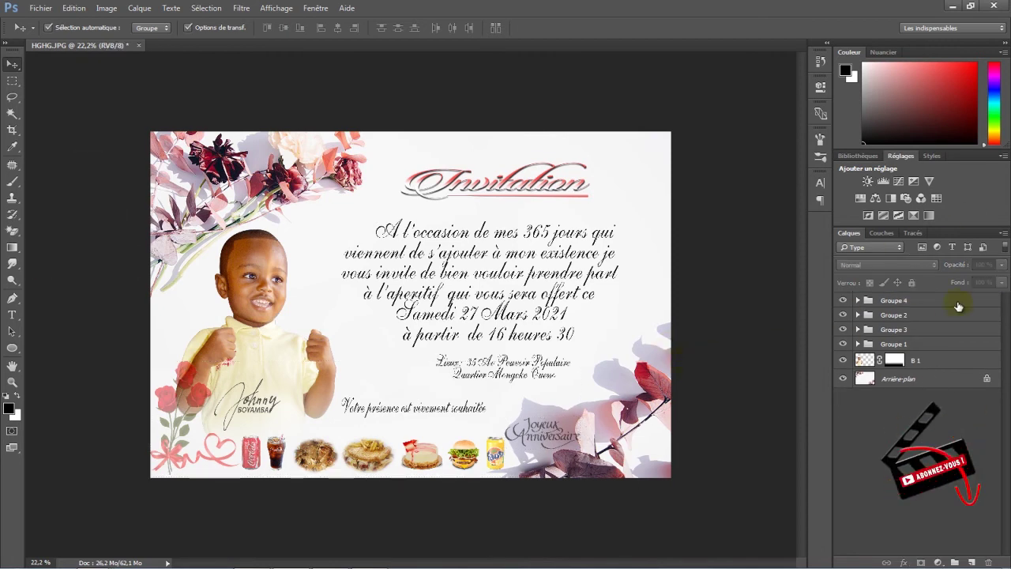
{"action": "left_click", "coordinate": [952, 301]}
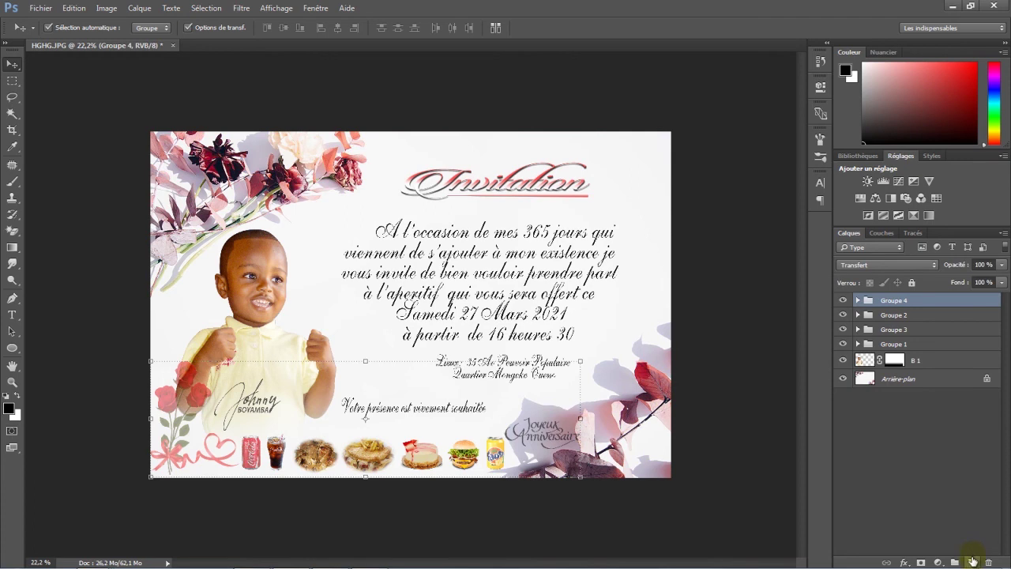
{"action": "left_click", "coordinate": [972, 560]}
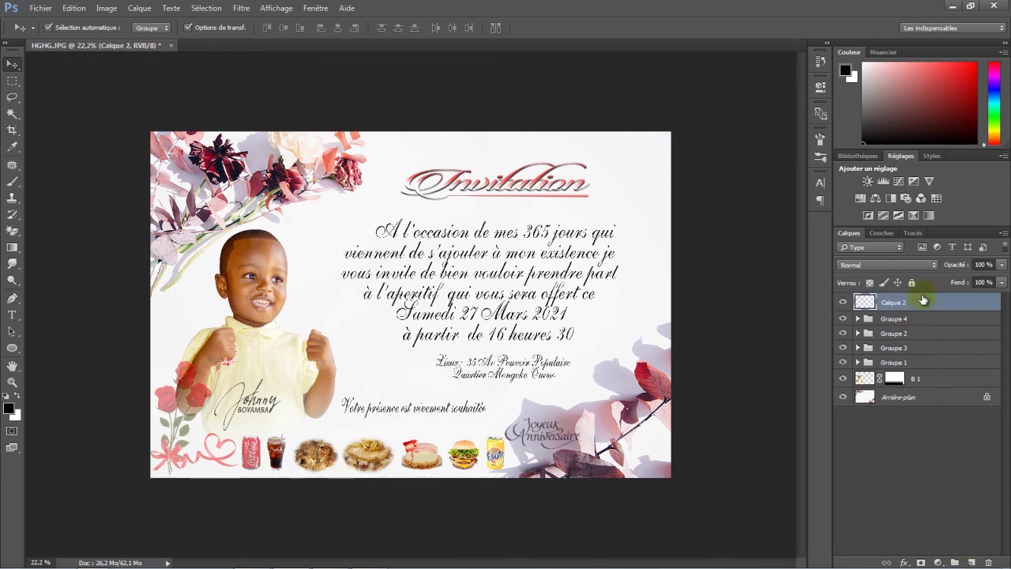
Step: Switch to the Brush tool with a soft 348 px brush size
{"action": "left_click", "coordinate": [12, 184]}
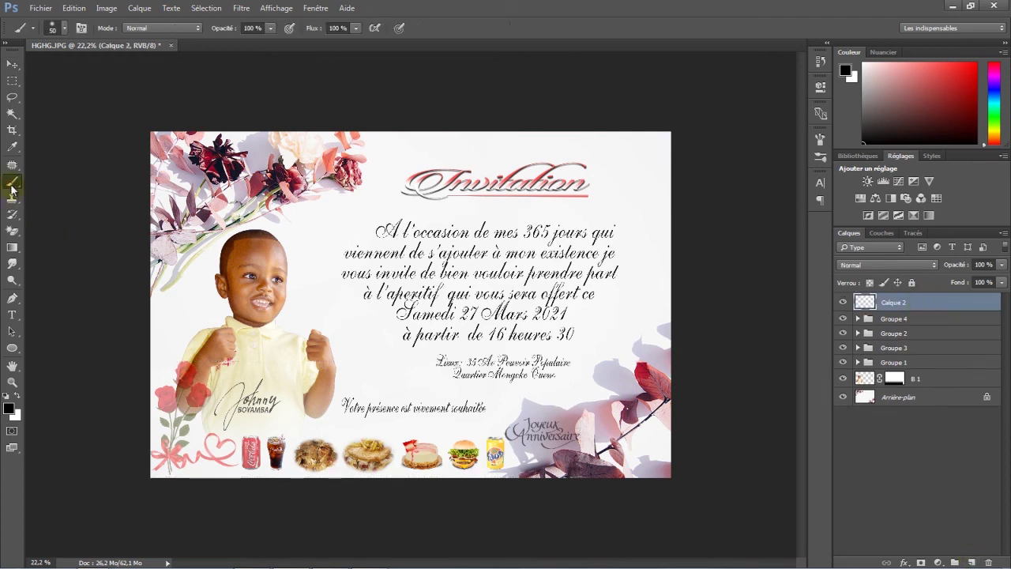
{"action": "left_click", "coordinate": [64, 29]}
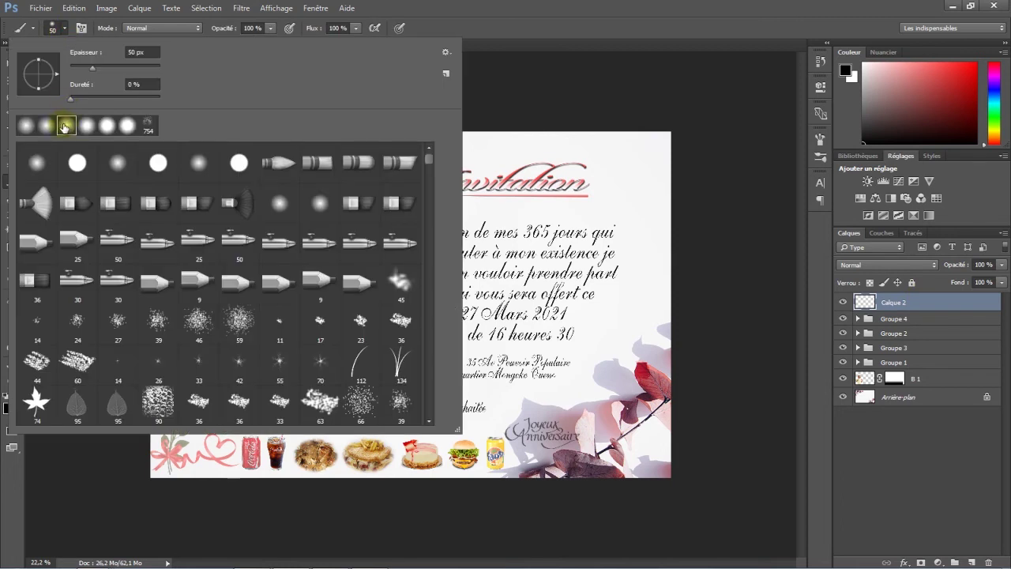
{"action": "left_click", "coordinate": [66, 30]}
{"action": "left_click", "coordinate": [67, 29]}
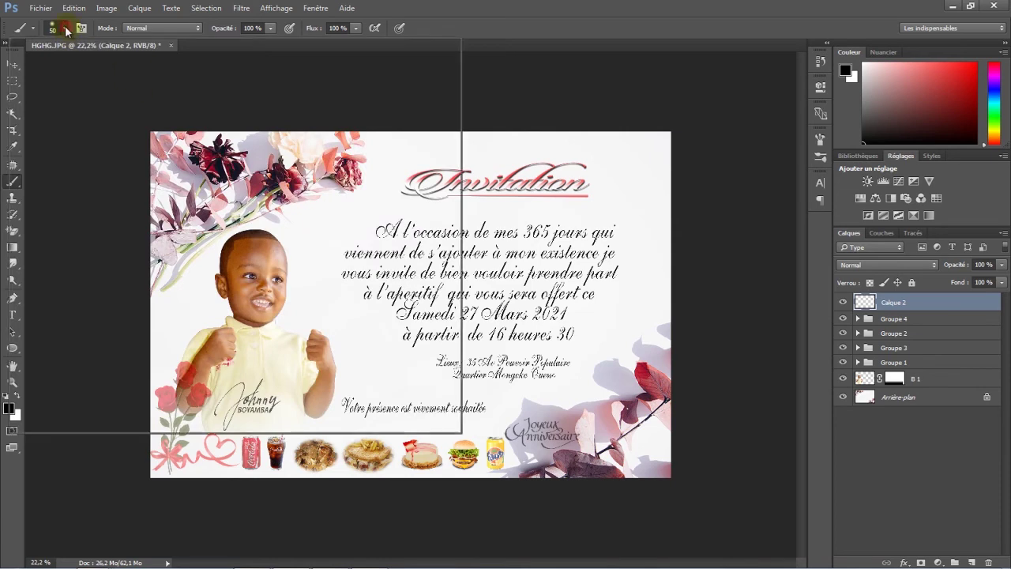
{"action": "left_click_drag", "start_coordinate": [101, 68], "coordinate": [128, 68]}
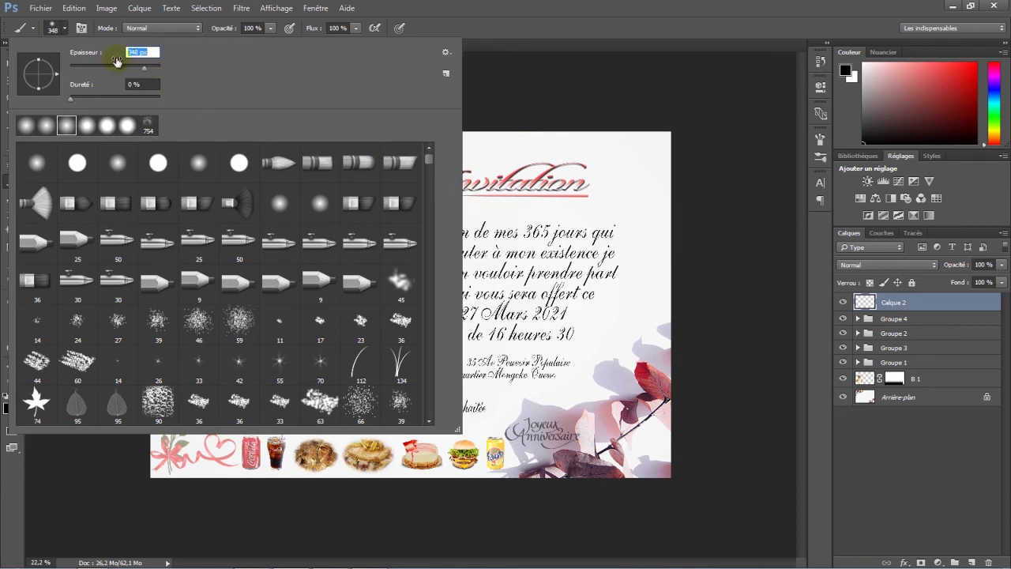
{"action": "key", "text": "Return"}
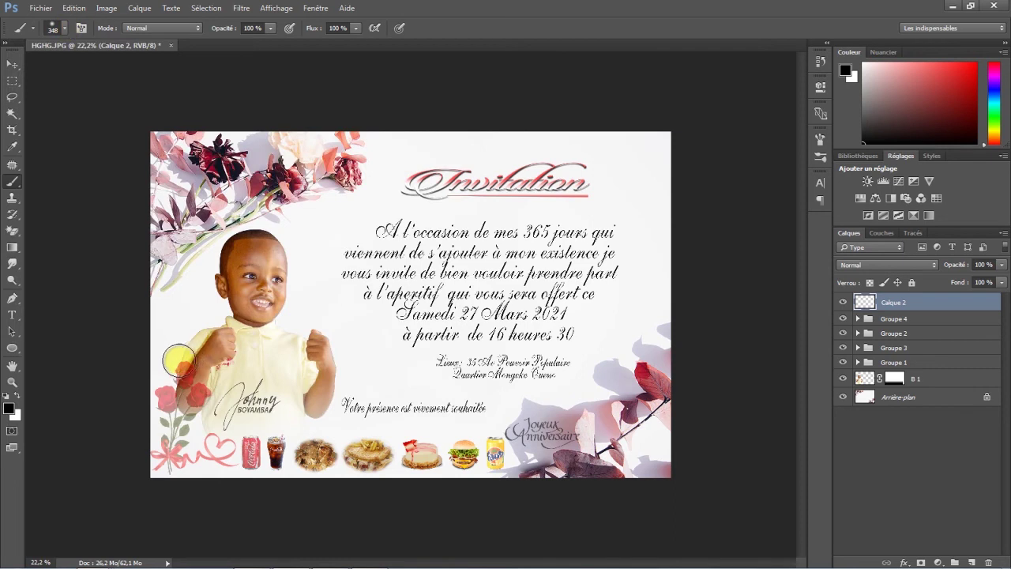
{"action": "left_click", "coordinate": [14, 410]}
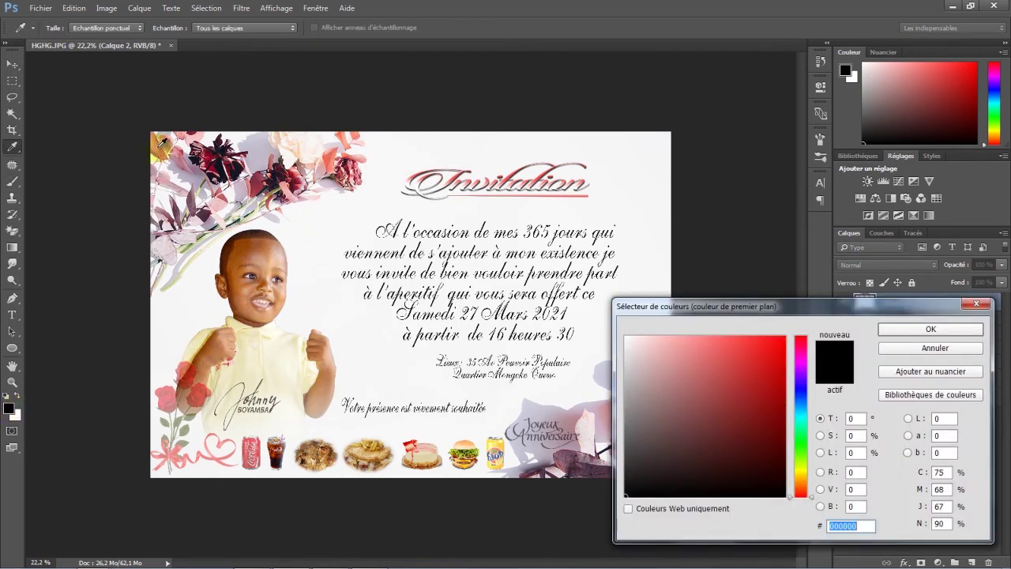
Step: Sample a salmon-pink foreground colour from the image and brush it across the card's bottom strip
{"action": "left_click", "coordinate": [160, 144]}
{"action": "left_click", "coordinate": [709, 356]}
{"action": "left_click", "coordinate": [931, 328]}
{"action": "key", "text": "b"}
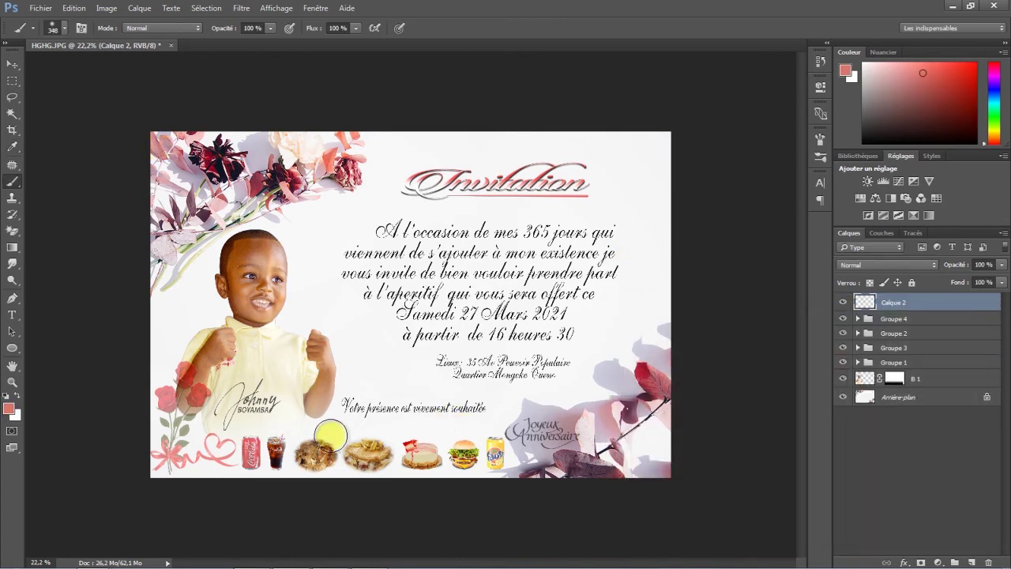
{"action": "mouse_move", "coordinate": [170, 452]}
{"action": "left_mouse_down"}
{"action": "mouse_move", "coordinate": [207, 443]}
{"action": "mouse_move", "coordinate": [533, 452]}
{"action": "mouse_move", "coordinate": [542, 465]}
{"action": "left_mouse_up"}
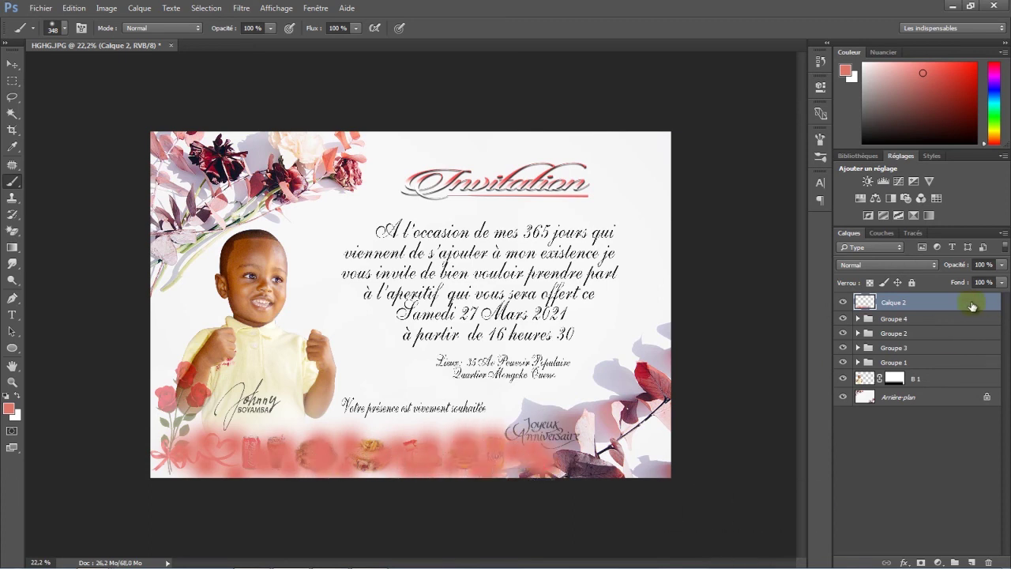
{"action": "left_click", "coordinate": [242, 9]}
{"action": "mouse_move", "coordinate": [269, 183]}
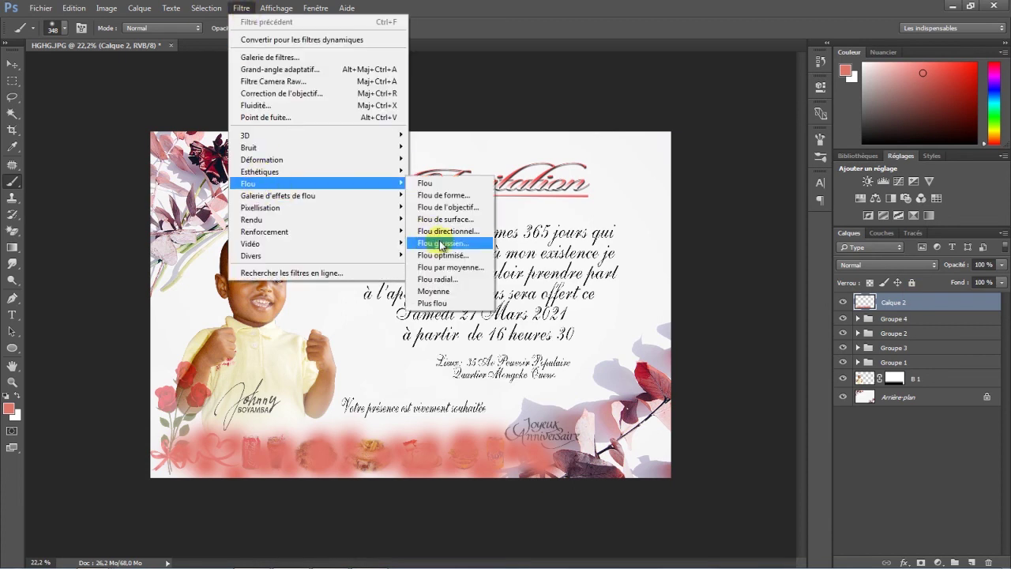
Step: Apply a Flou gaussien of about 149 px radius to the salmon band
{"action": "left_click", "coordinate": [442, 243]}
{"action": "mouse_move", "coordinate": [881, 328]}
{"action": "left_mouse_down"}
{"action": "mouse_move", "coordinate": [891, 329]}
{"action": "mouse_move", "coordinate": [877, 330]}
{"action": "left_mouse_up"}
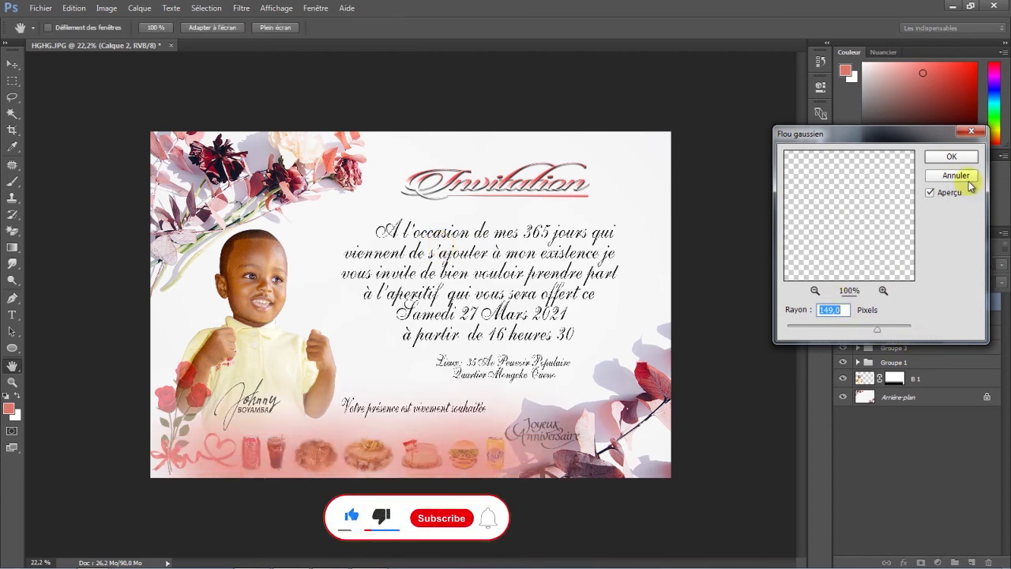
{"action": "left_click", "coordinate": [952, 157]}
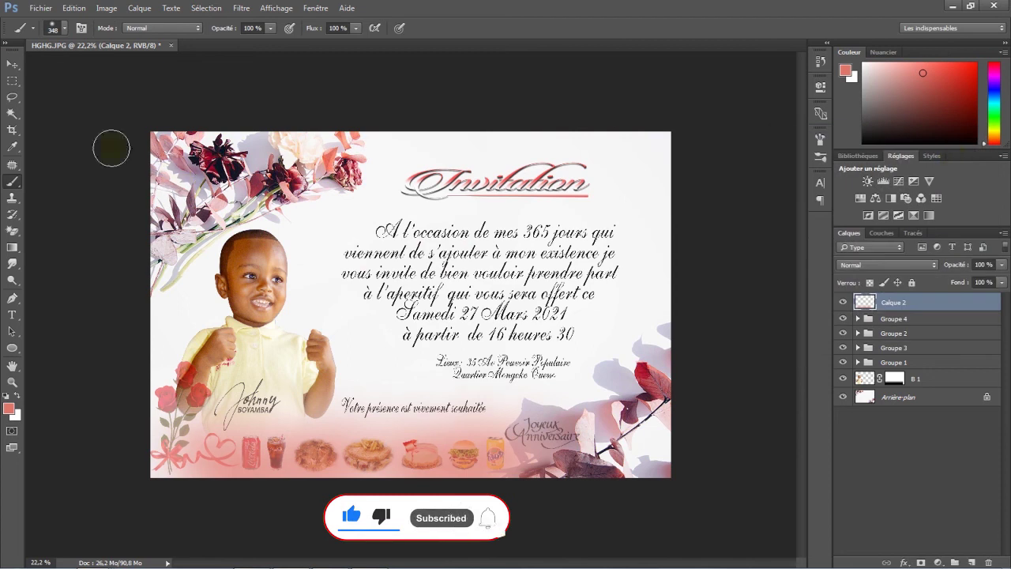
Step: Shift the blurred band sideways and fade Calque 2 to about 49% opacity
{"action": "left_click", "coordinate": [11, 64]}
{"action": "left_click_drag", "start_coordinate": [251, 453], "coordinate": [143, 458]}
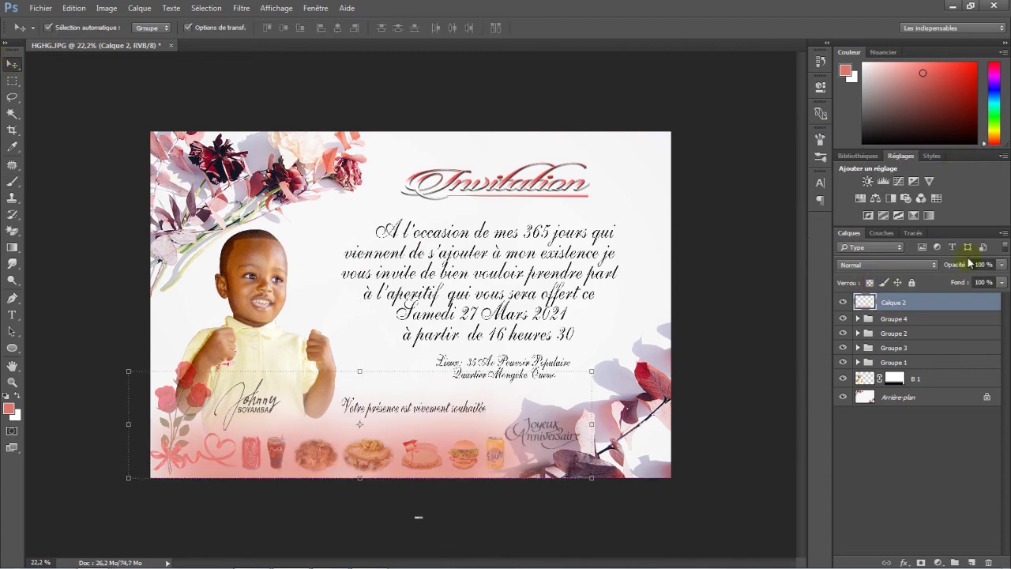
{"action": "left_click_drag", "start_coordinate": [955, 267], "coordinate": [925, 272]}
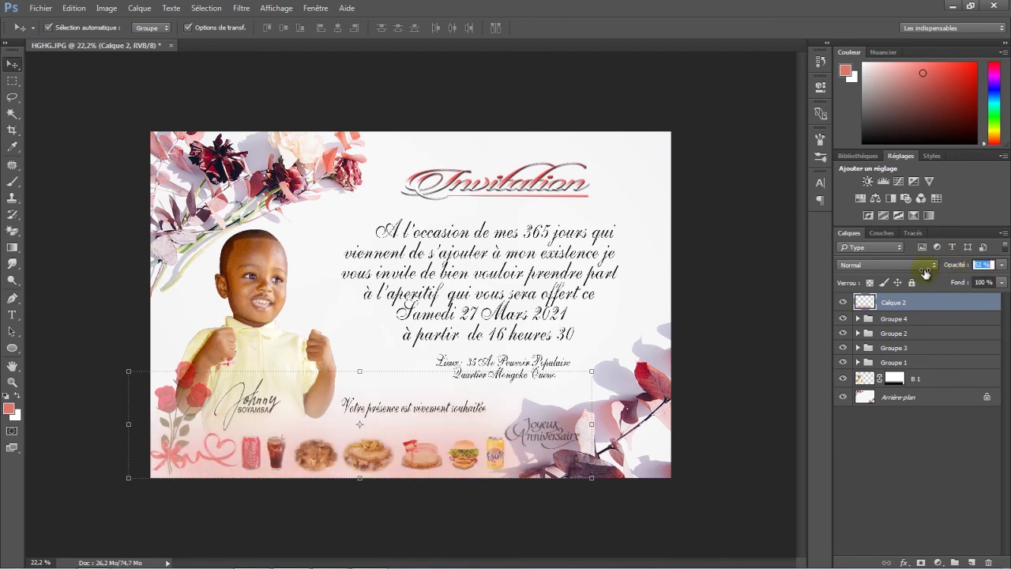
{"action": "left_click", "coordinate": [705, 297]}
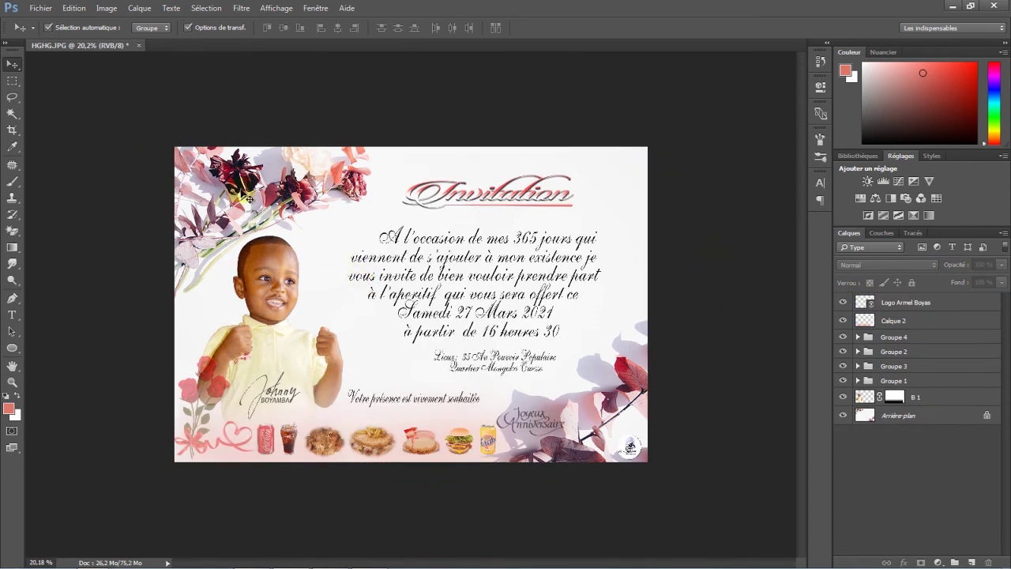
Step: Place Optical flare (25) as a linked layer and shrink it into a streak over the food row
{"action": "left_click", "coordinate": [48, 8]}
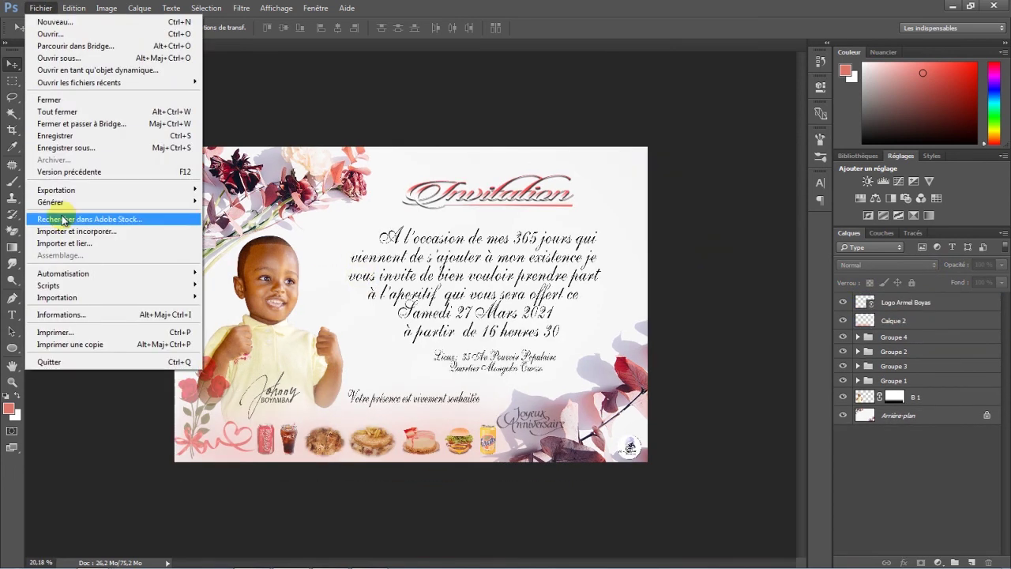
{"action": "left_click", "coordinate": [63, 242]}
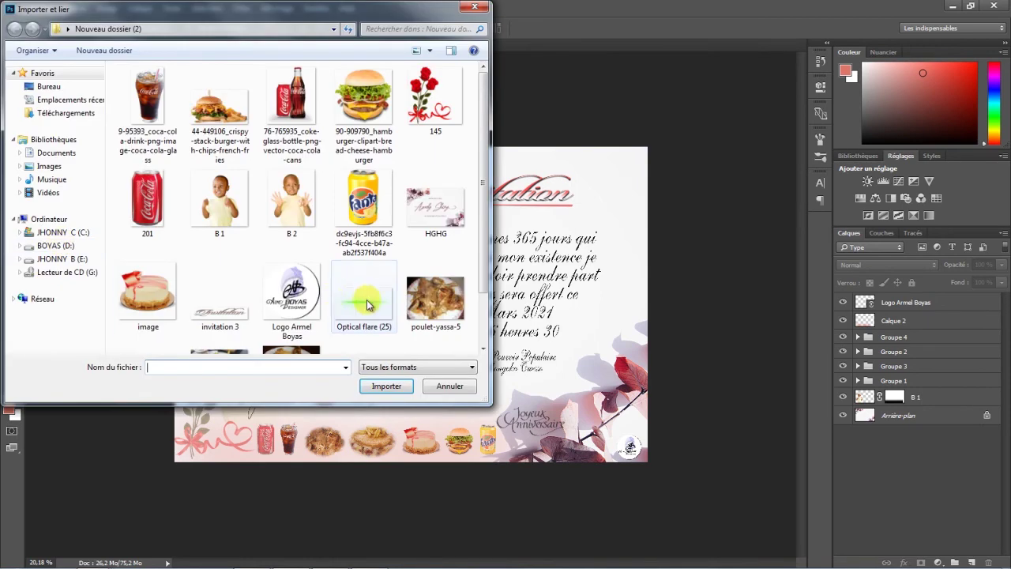
{"action": "left_click", "coordinate": [363, 299]}
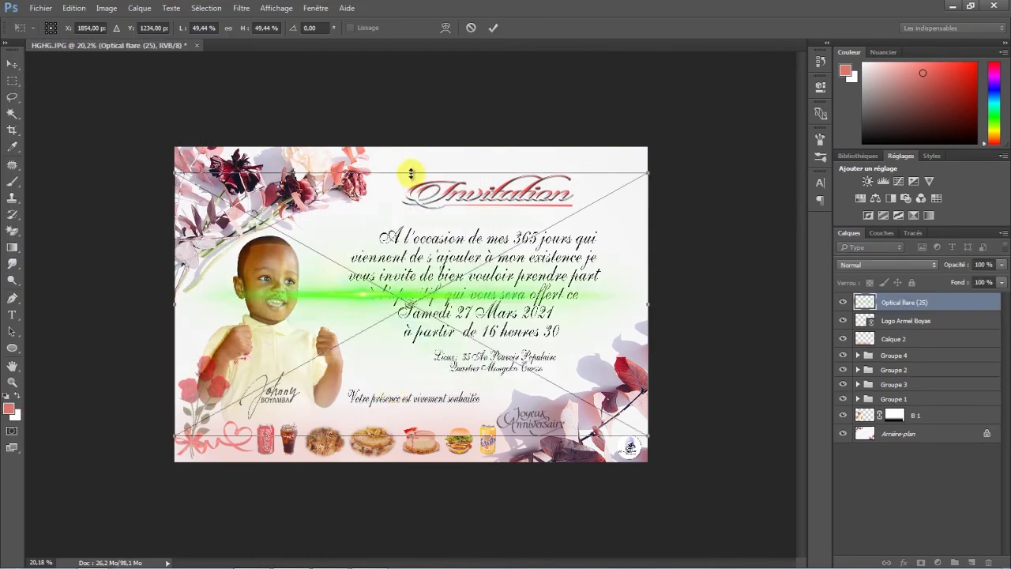
{"action": "mouse_move", "coordinate": [410, 173]}
{"action": "left_mouse_down"}
{"action": "mouse_move", "coordinate": [372, 384]}
{"action": "mouse_move", "coordinate": [404, 429]}
{"action": "left_mouse_up"}
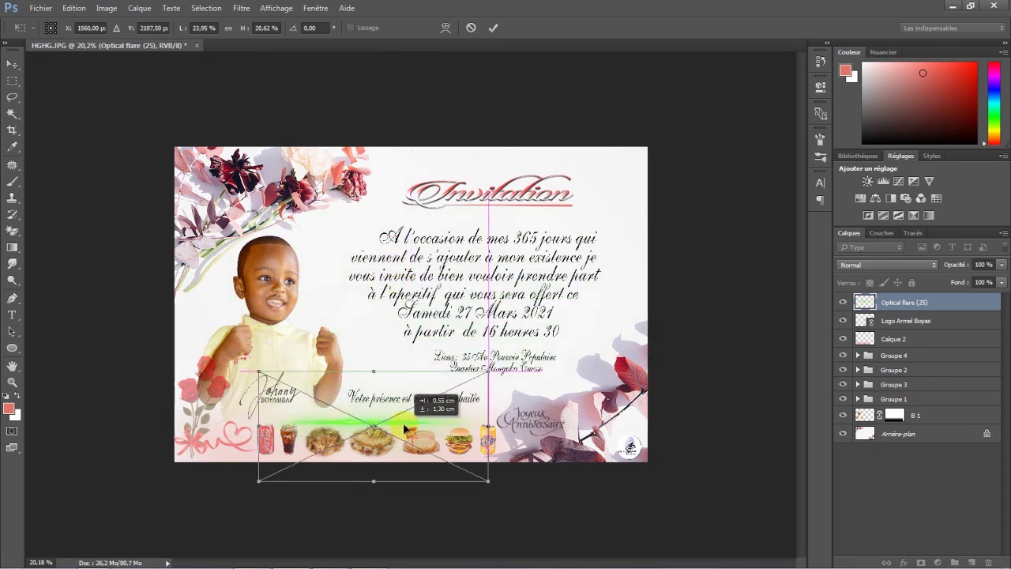
{"action": "left_click", "coordinate": [493, 27]}
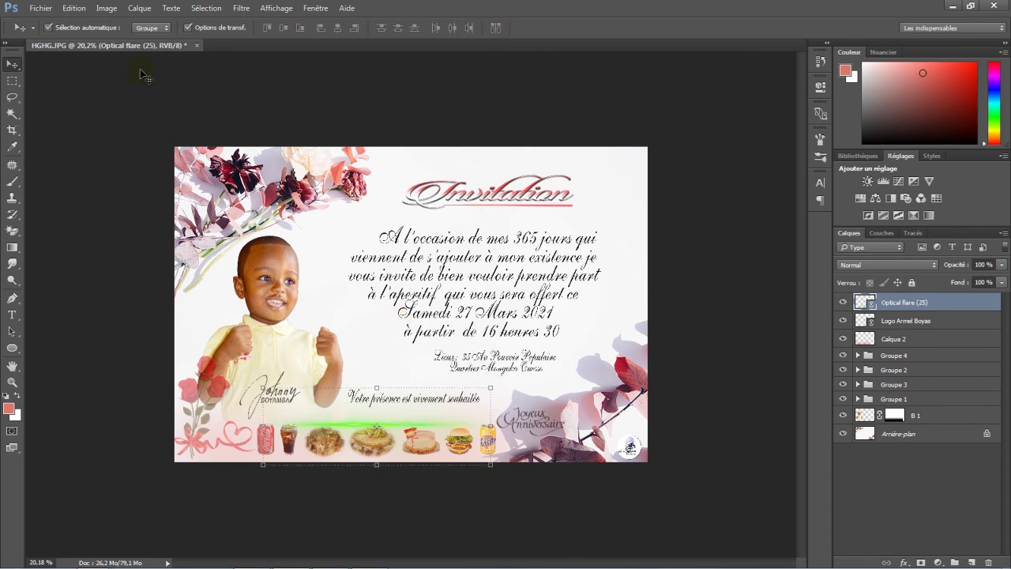
Step: Give the flare Teinte/Saturation of hue -81, saturation -30, lightness +24, at 63% opacity
{"action": "left_click", "coordinate": [109, 8]}
{"action": "mouse_move", "coordinate": [119, 39]}
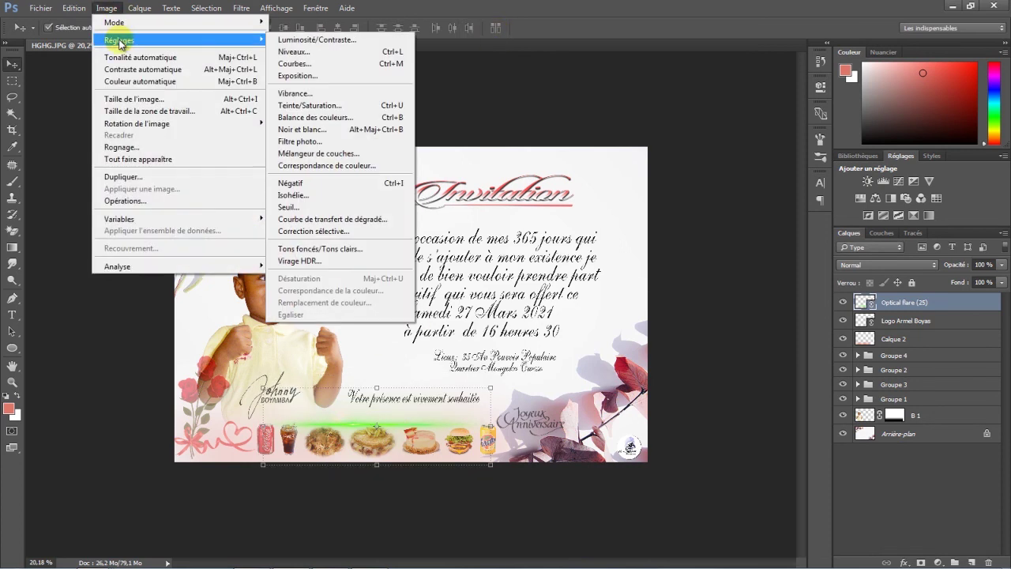
{"action": "left_click", "coordinate": [299, 105]}
{"action": "left_click_drag", "start_coordinate": [662, 150], "coordinate": [615, 146]}
{"action": "mouse_move", "coordinate": [583, 227]}
{"action": "left_mouse_down"}
{"action": "mouse_move", "coordinate": [534, 232]}
{"action": "mouse_move", "coordinate": [599, 294]}
{"action": "left_mouse_up"}
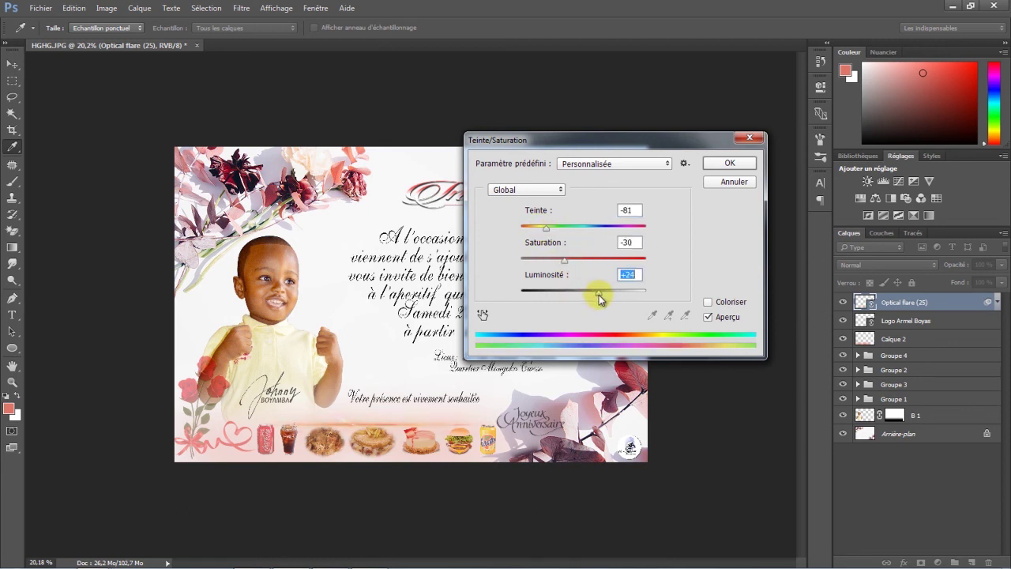
{"action": "left_click", "coordinate": [730, 163]}
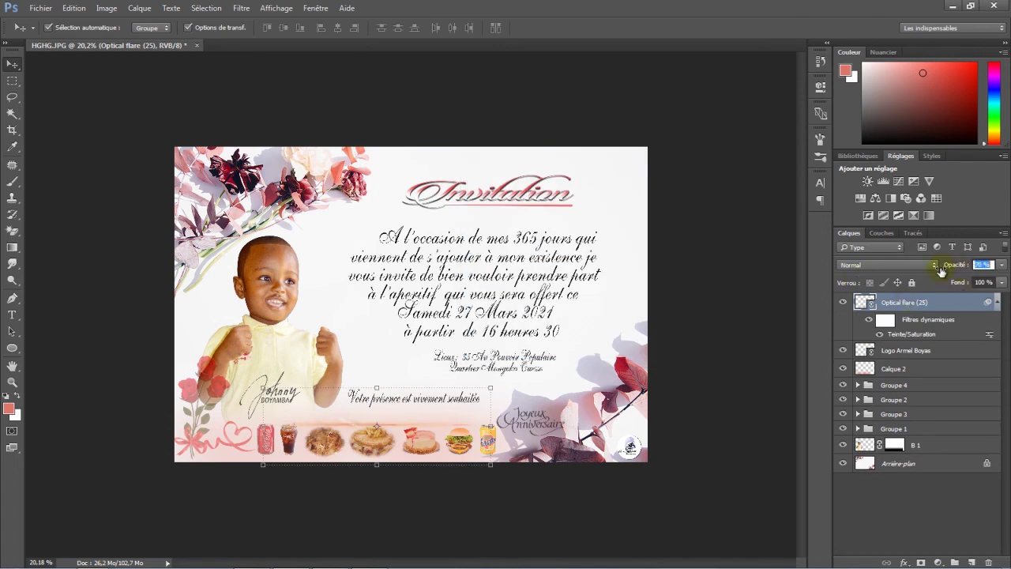
{"action": "key", "text": "ctrl+z"}
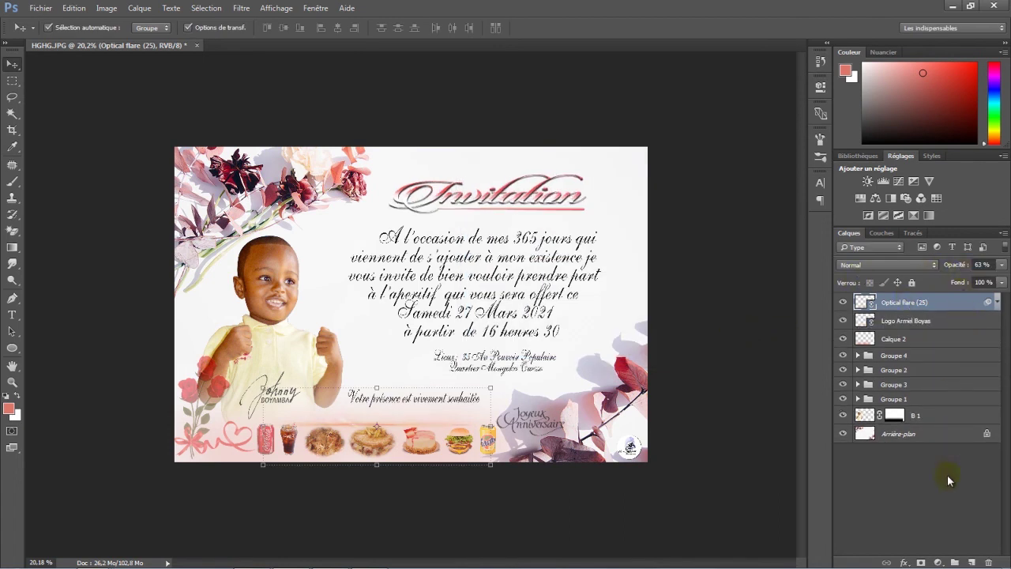
Step: Add a Violet, orange gradient fill layer, shifted down to show more orange
{"action": "left_click", "coordinate": [937, 563]}
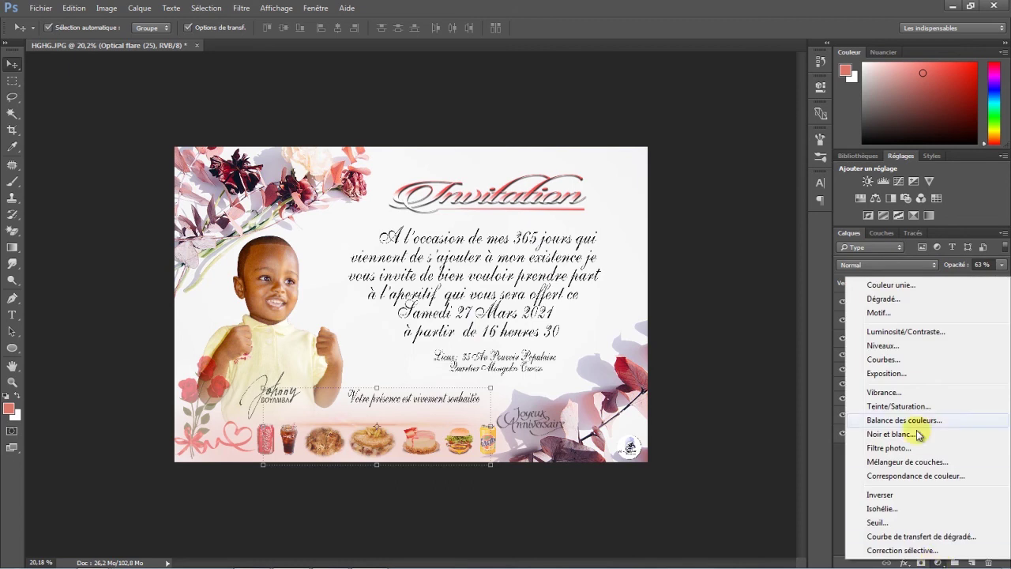
{"action": "left_click", "coordinate": [883, 299]}
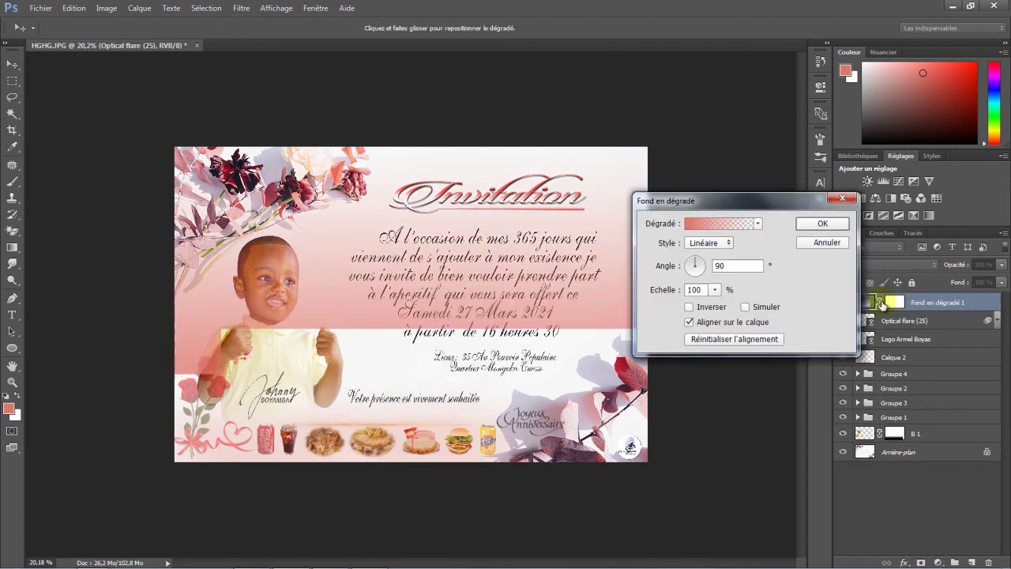
{"action": "left_click", "coordinate": [724, 224]}
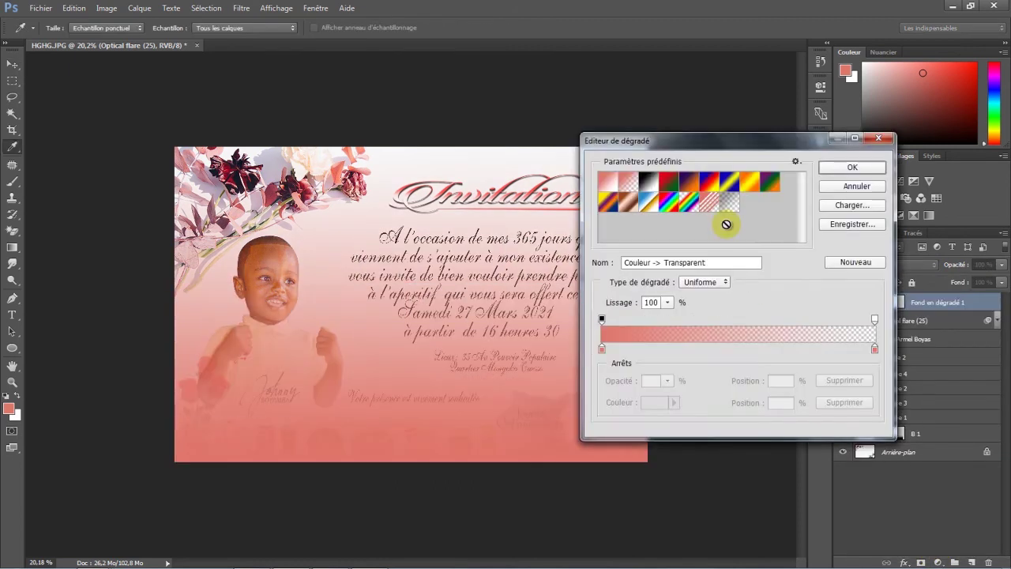
{"action": "left_click", "coordinate": [690, 182]}
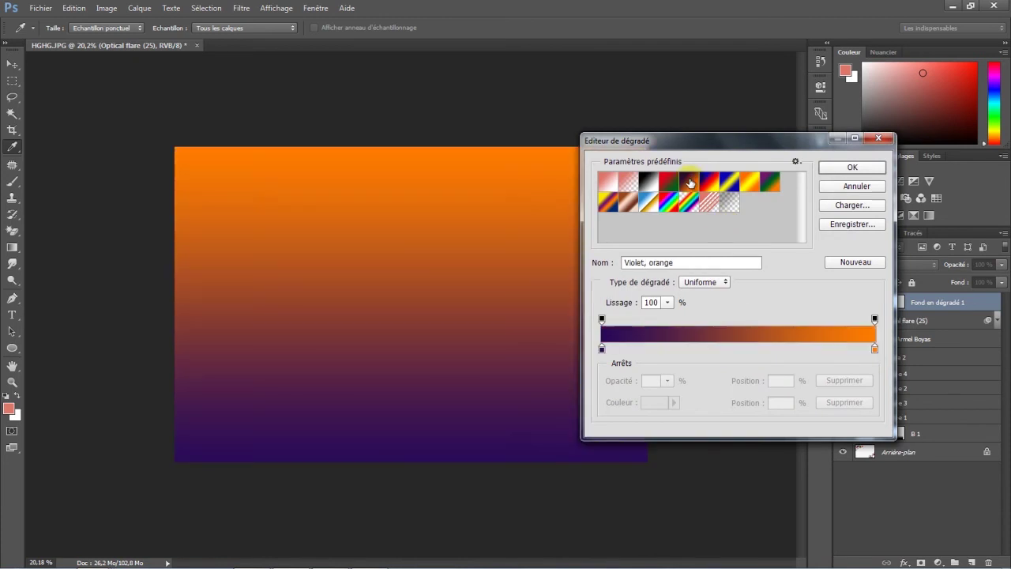
{"action": "left_click", "coordinate": [860, 169]}
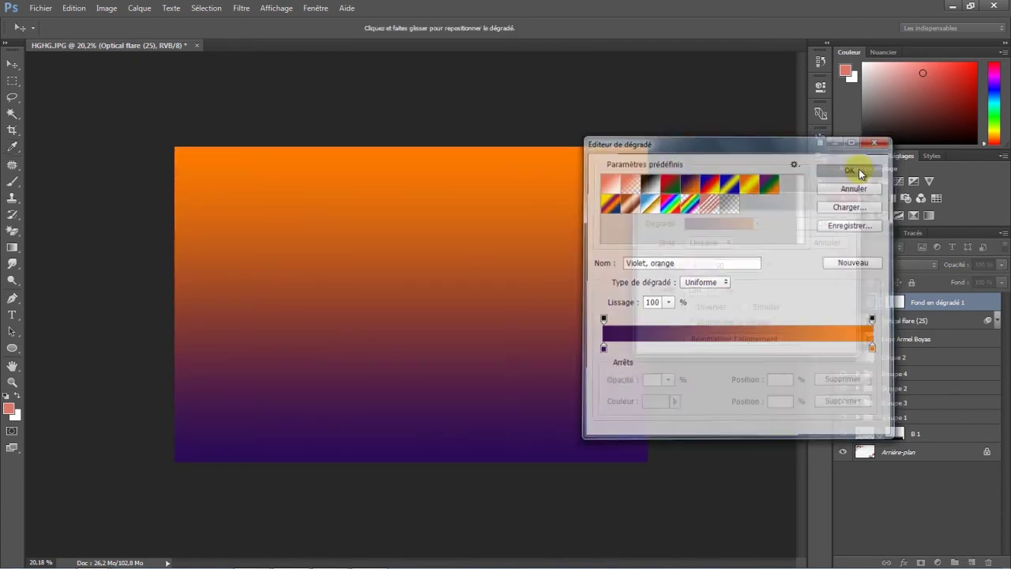
{"action": "left_click_drag", "start_coordinate": [443, 289], "coordinate": [445, 350]}
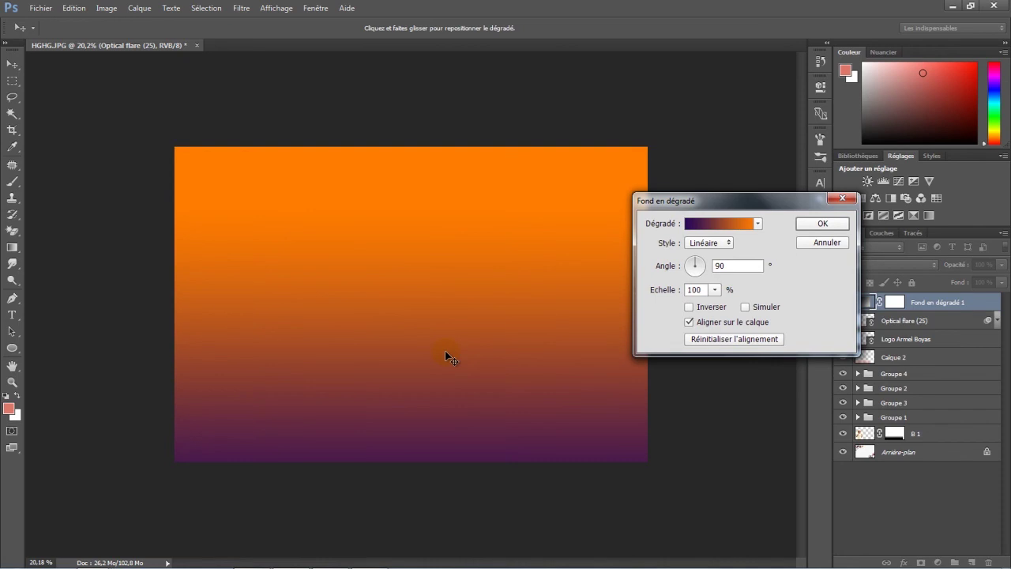
{"action": "left_click", "coordinate": [806, 224]}
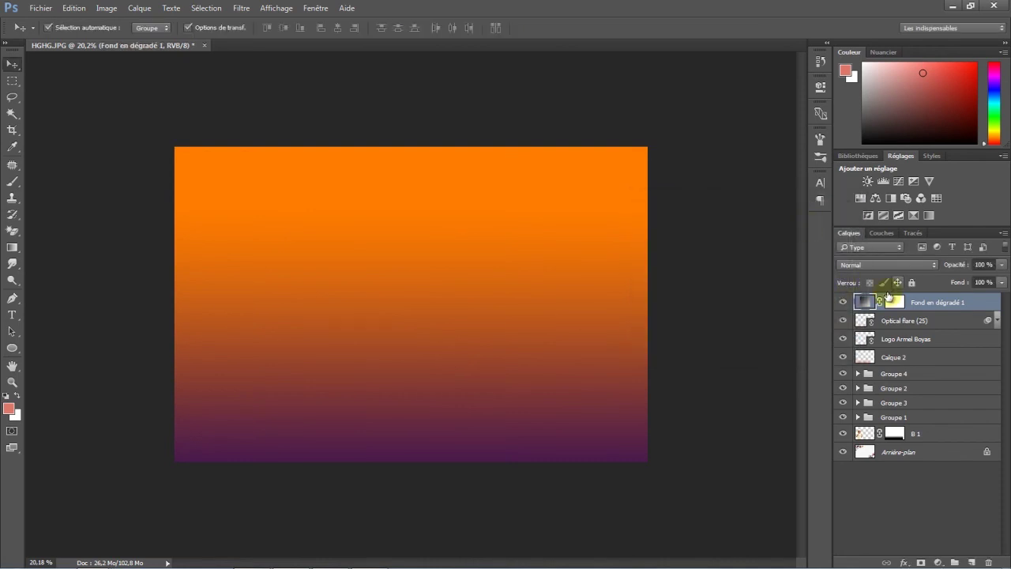
Step: Blend the gradient layer in Lumière tamisée at 35% opacity, comparing it hidden and shown
{"action": "left_click", "coordinate": [896, 265]}
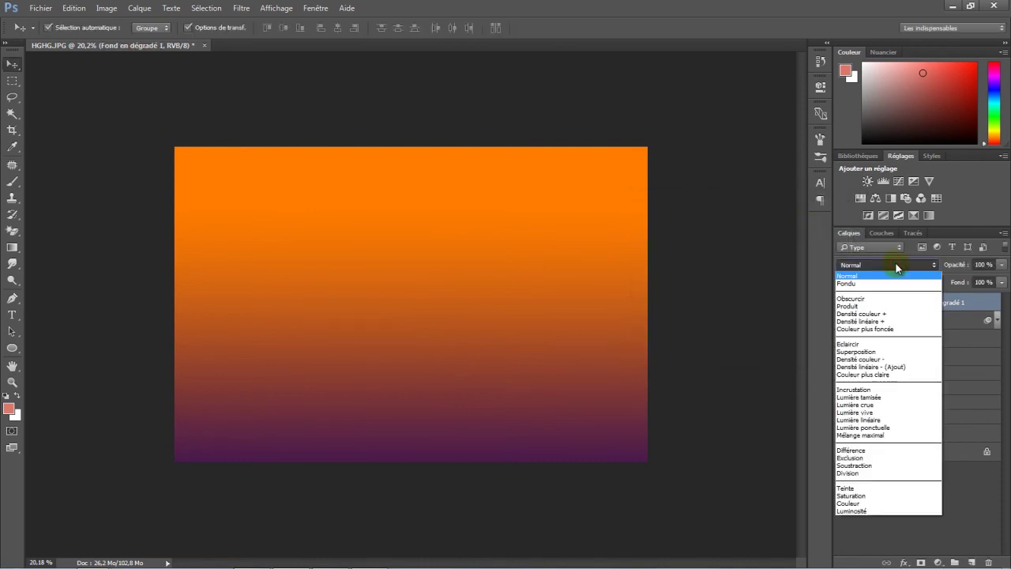
{"action": "left_click", "coordinate": [869, 397]}
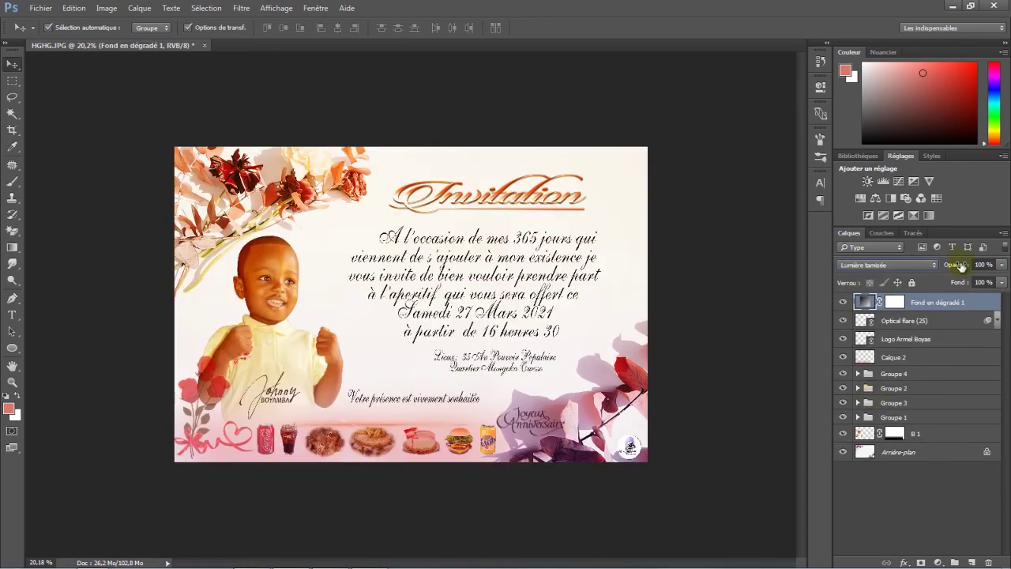
{"action": "left_click_drag", "start_coordinate": [962, 267], "coordinate": [942, 271]}
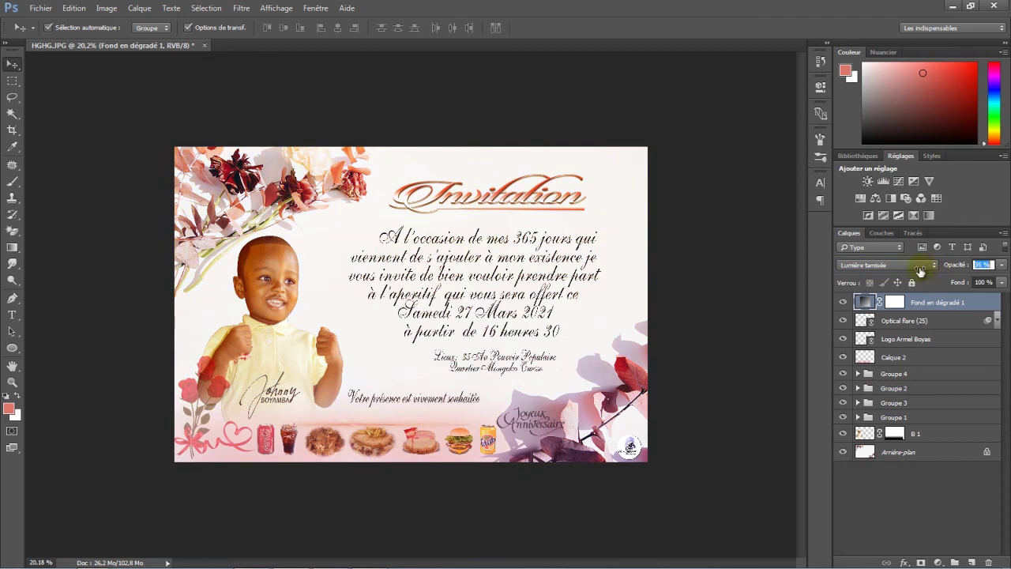
{"action": "left_click_drag", "start_coordinate": [920, 271], "coordinate": [916, 278]}
{"action": "left_click", "coordinate": [843, 303]}
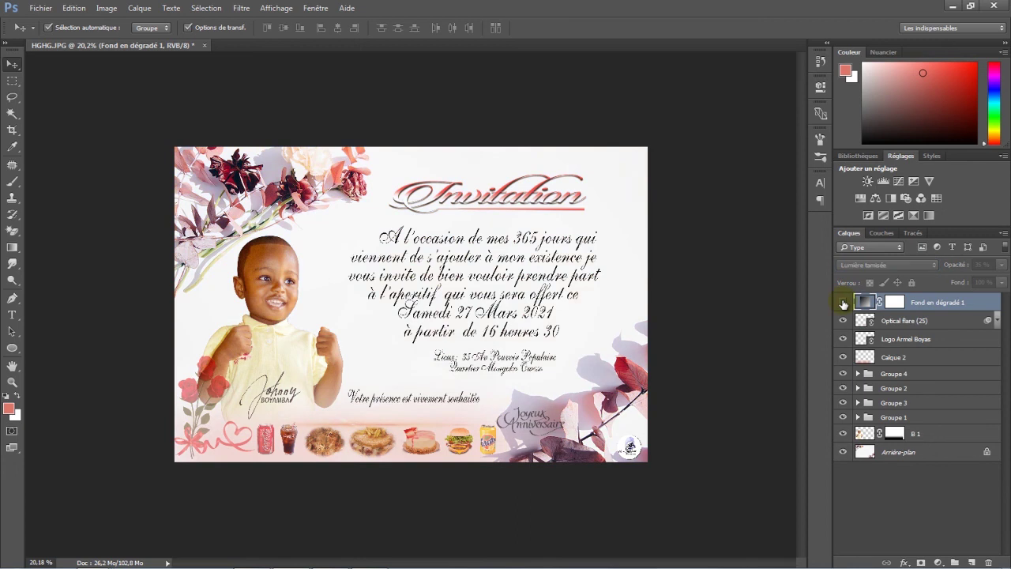
{"action": "left_click", "coordinate": [843, 303]}
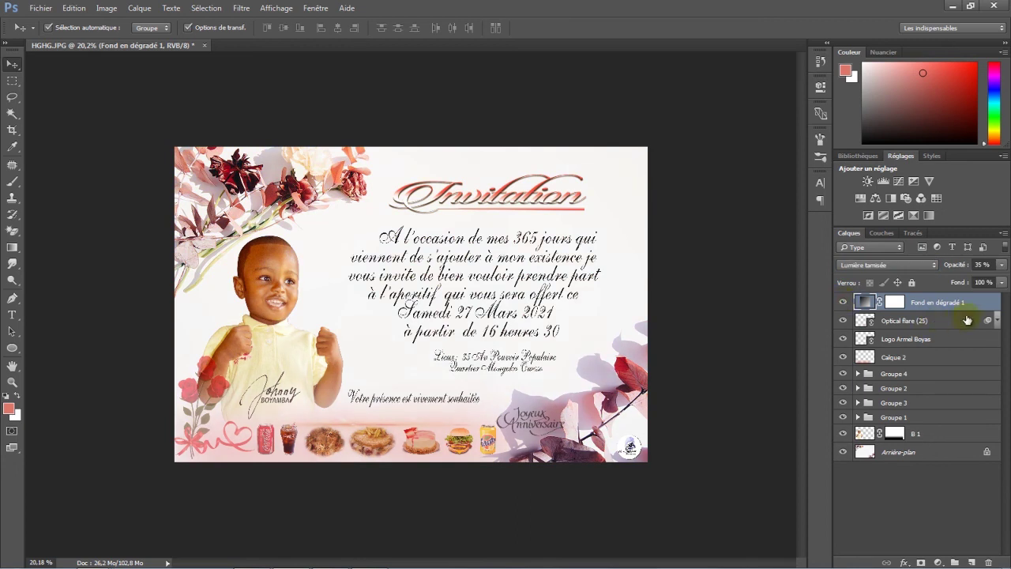
{"action": "left_click", "coordinate": [939, 357]}
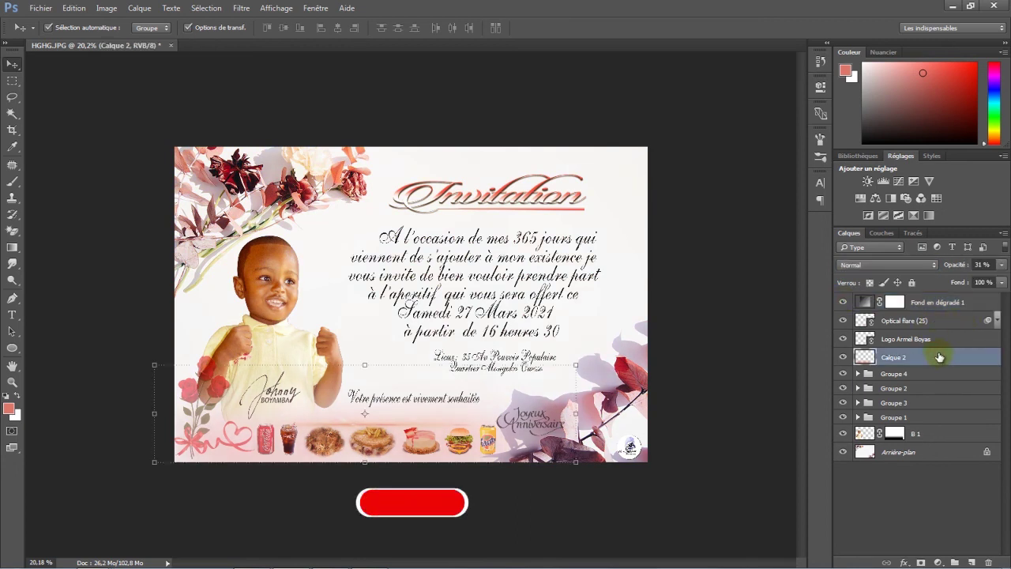
Step: Merge all visible layers and convert the result into a smart object, Calque 0
{"action": "right_click", "coordinate": [939, 357]}
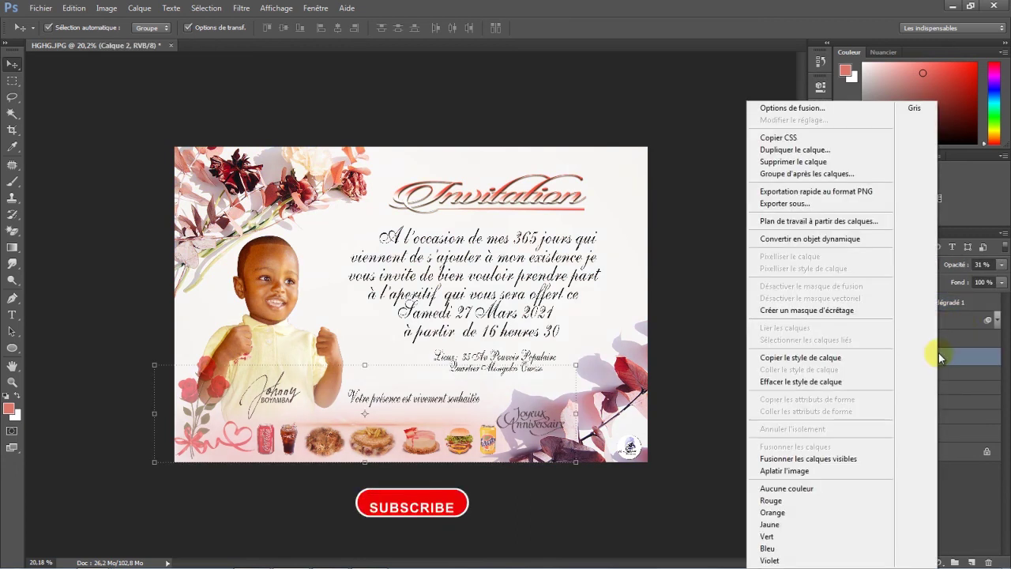
{"action": "left_click", "coordinate": [792, 472]}
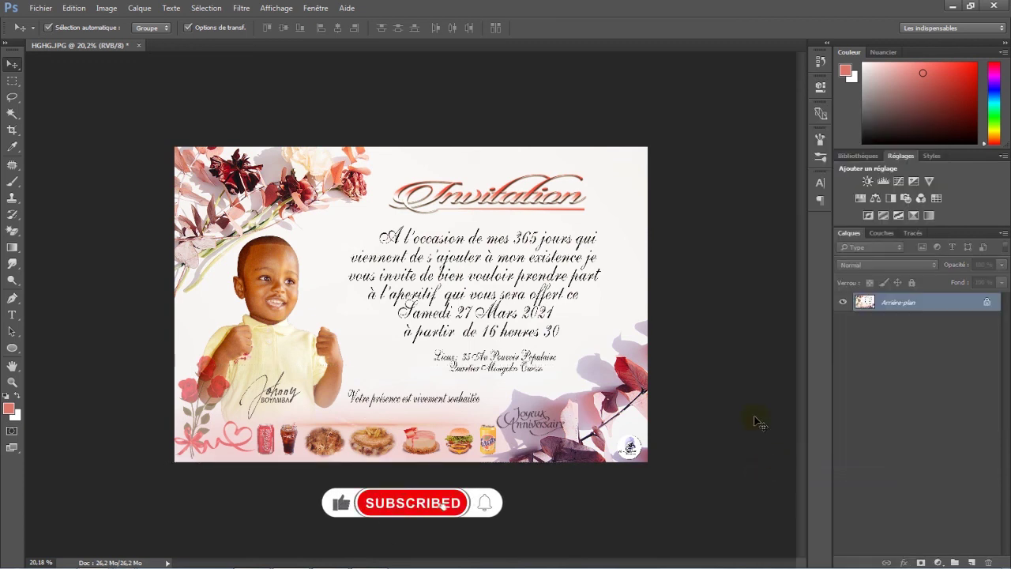
{"action": "right_click", "coordinate": [939, 304]}
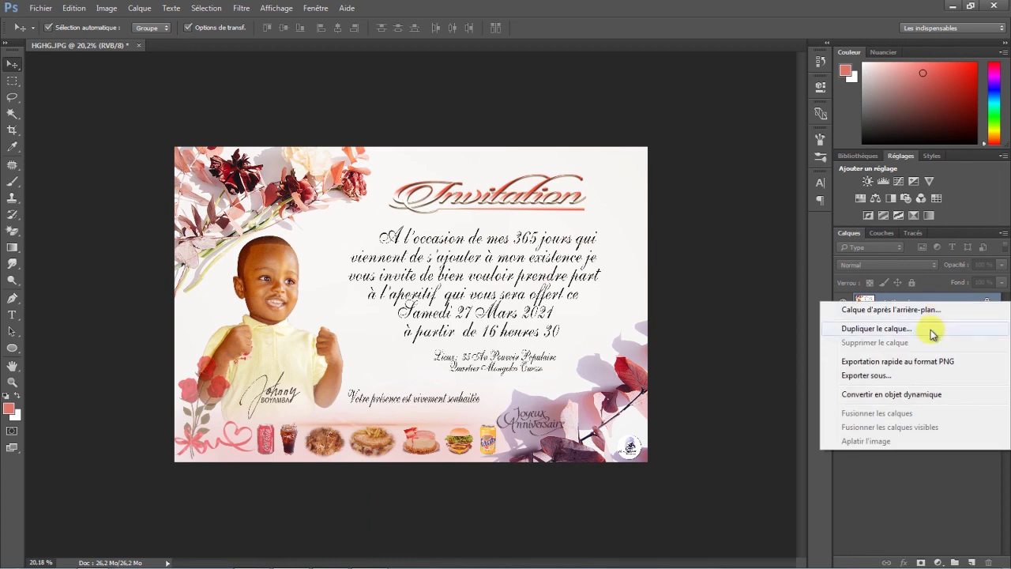
{"action": "left_click", "coordinate": [909, 394]}
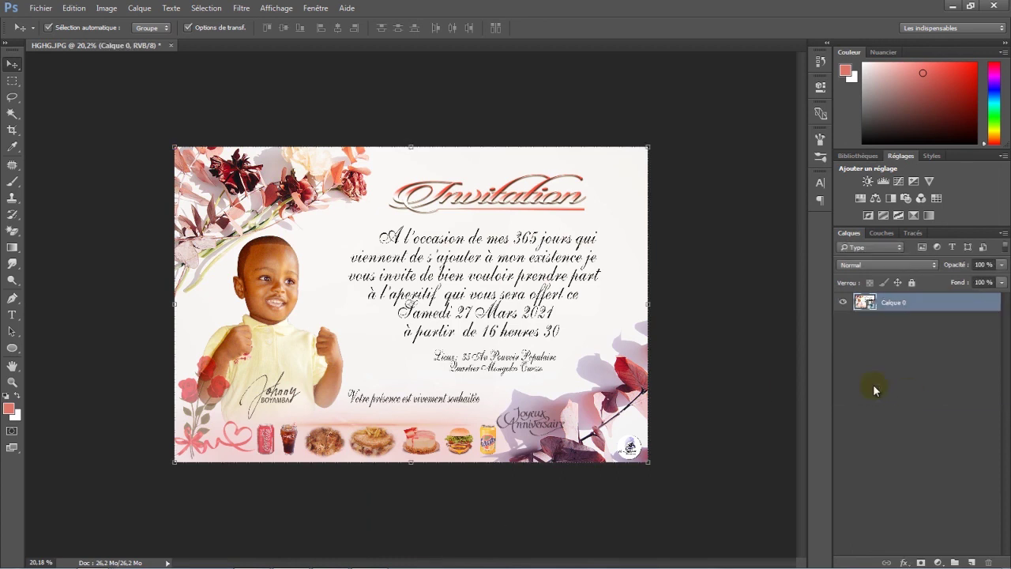
{"action": "left_click", "coordinate": [246, 11]}
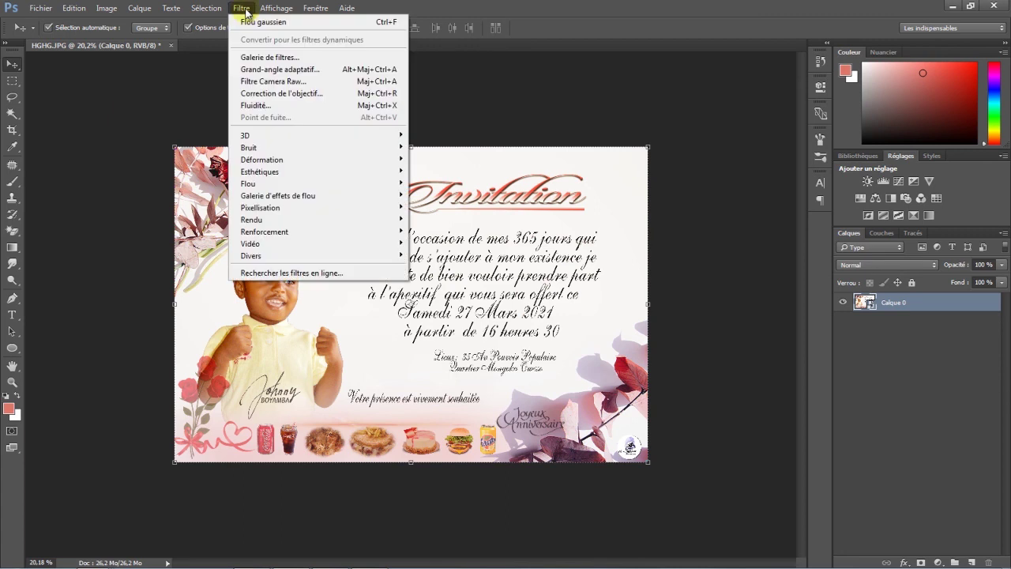
Step: In Camera Raw, set temperature and tint +8, exposure +0,10, contrast +8, whites -14, vibrance +8
{"action": "left_click", "coordinate": [251, 82]}
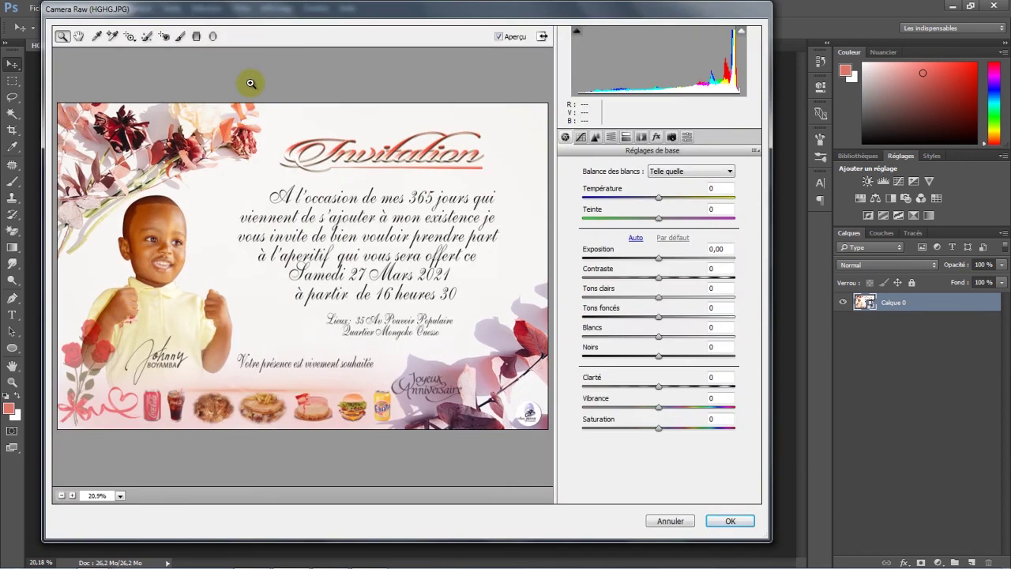
{"action": "left_click_drag", "start_coordinate": [769, 208], "coordinate": [876, 209]}
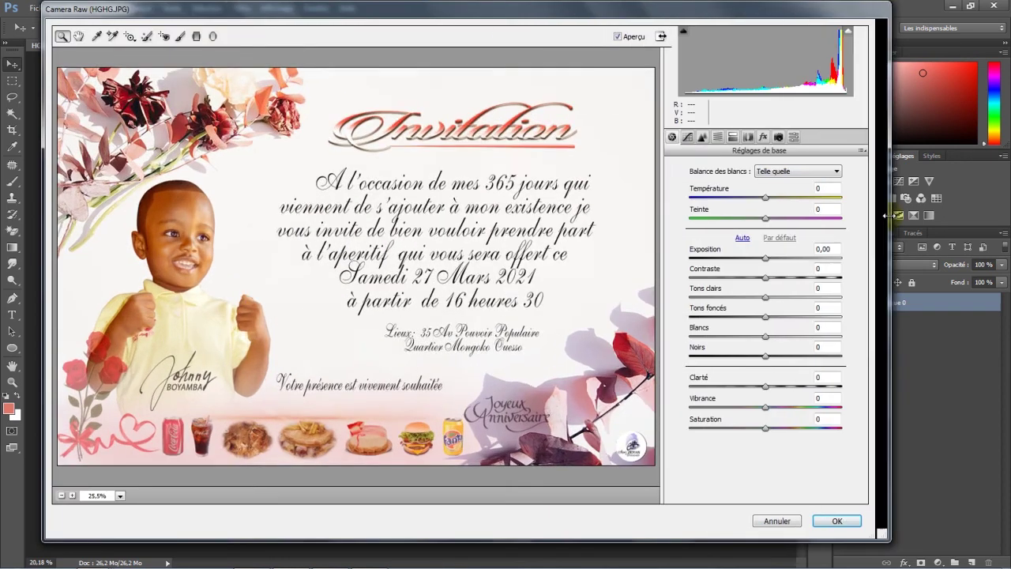
{"action": "mouse_move", "coordinate": [767, 199]}
{"action": "left_mouse_down"}
{"action": "mouse_move", "coordinate": [782, 221]}
{"action": "mouse_move", "coordinate": [772, 221]}
{"action": "mouse_move", "coordinate": [773, 200]}
{"action": "left_mouse_up"}
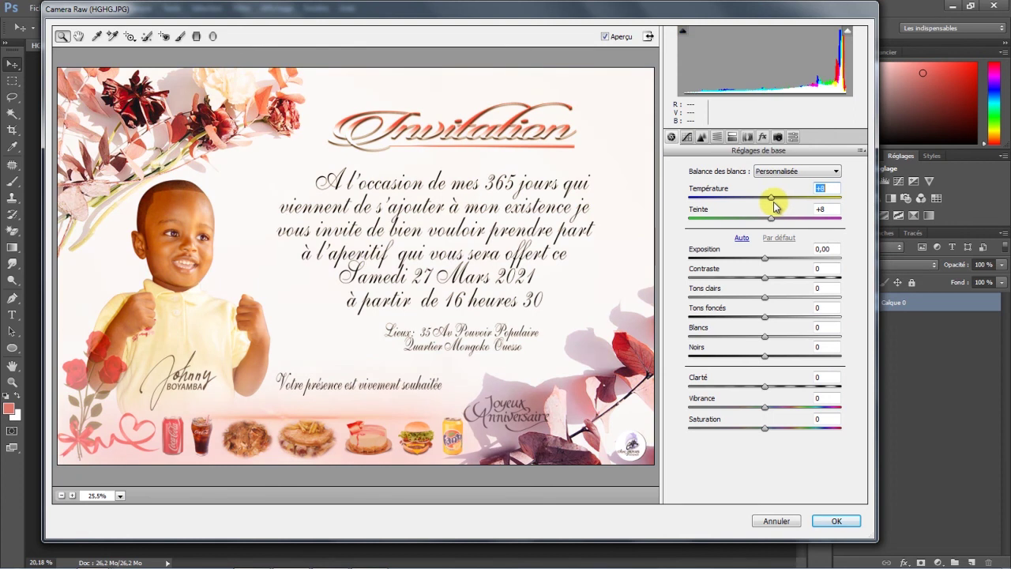
{"action": "mouse_move", "coordinate": [764, 258]}
{"action": "left_mouse_down"}
{"action": "mouse_move", "coordinate": [760, 278]}
{"action": "mouse_move", "coordinate": [772, 282]}
{"action": "mouse_move", "coordinate": [734, 293]}
{"action": "mouse_move", "coordinate": [783, 300]}
{"action": "mouse_move", "coordinate": [760, 313]}
{"action": "mouse_move", "coordinate": [808, 322]}
{"action": "mouse_move", "coordinate": [757, 317]}
{"action": "mouse_move", "coordinate": [765, 326]}
{"action": "mouse_move", "coordinate": [711, 339]}
{"action": "mouse_move", "coordinate": [777, 339]}
{"action": "mouse_move", "coordinate": [753, 339]}
{"action": "left_mouse_up"}
{"action": "left_click_drag", "start_coordinate": [764, 406], "coordinate": [775, 409]}
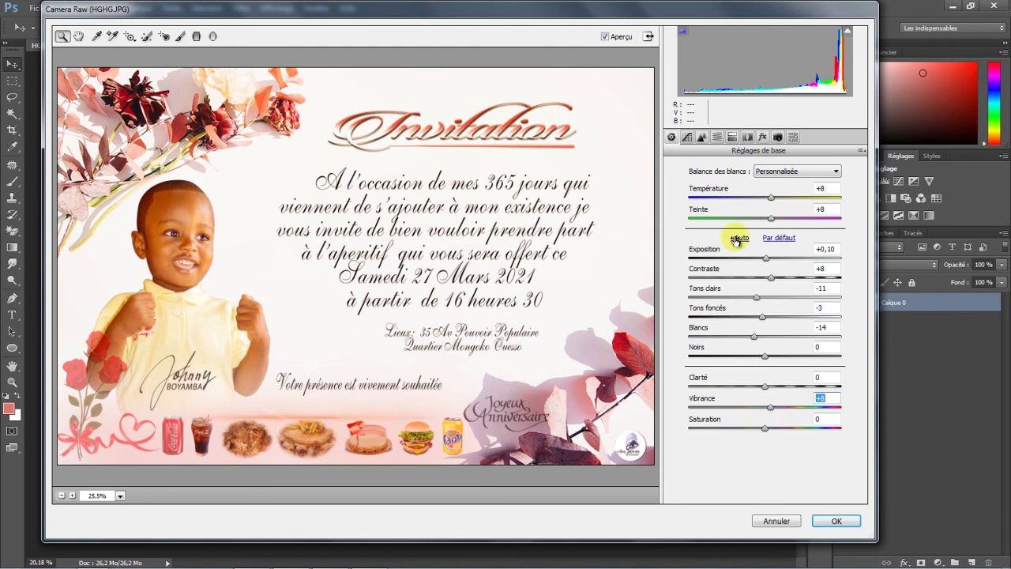
Step: Pull down the tone-curve highlights and increase sharpening and luminance noise reduction in Camera Raw
{"action": "left_click", "coordinate": [687, 139]}
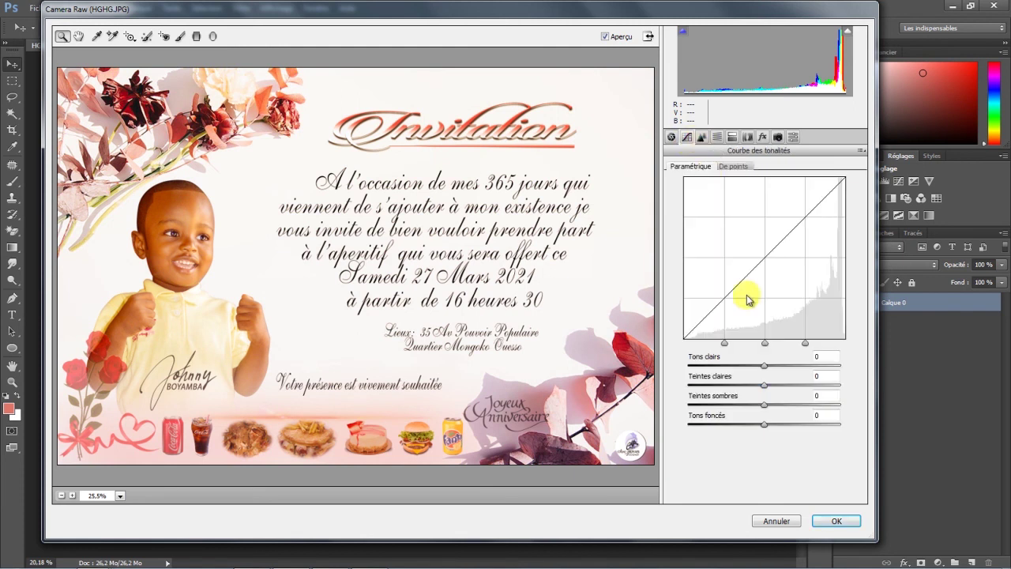
{"action": "mouse_move", "coordinate": [764, 365]}
{"action": "left_mouse_down"}
{"action": "mouse_move", "coordinate": [725, 366]}
{"action": "mouse_move", "coordinate": [785, 384]}
{"action": "mouse_move", "coordinate": [763, 387]}
{"action": "mouse_move", "coordinate": [754, 405]}
{"action": "mouse_move", "coordinate": [779, 426]}
{"action": "mouse_move", "coordinate": [764, 427]}
{"action": "left_mouse_up"}
{"action": "left_click", "coordinate": [702, 137]}
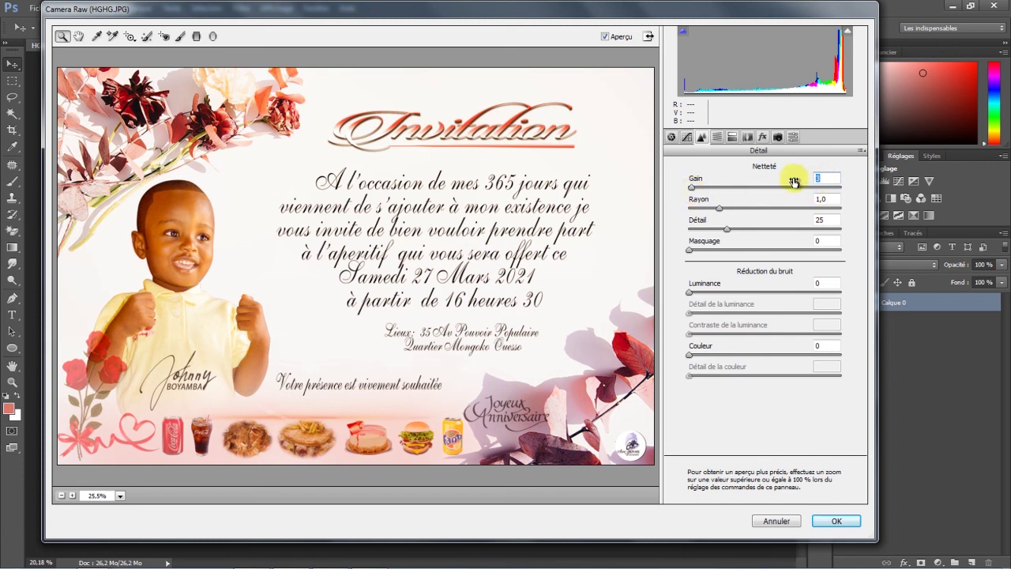
{"action": "left_click_drag", "start_coordinate": [719, 208], "coordinate": [802, 221]}
{"action": "mouse_move", "coordinate": [726, 228]}
{"action": "left_mouse_down"}
{"action": "mouse_move", "coordinate": [782, 237]}
{"action": "mouse_move", "coordinate": [810, 208]}
{"action": "left_mouse_up"}
{"action": "left_click_drag", "start_coordinate": [689, 293], "coordinate": [815, 293]}
{"action": "mouse_move", "coordinate": [765, 312]}
{"action": "left_mouse_down"}
{"action": "mouse_move", "coordinate": [840, 311]}
{"action": "mouse_move", "coordinate": [799, 315]}
{"action": "mouse_move", "coordinate": [820, 292]}
{"action": "left_mouse_up"}
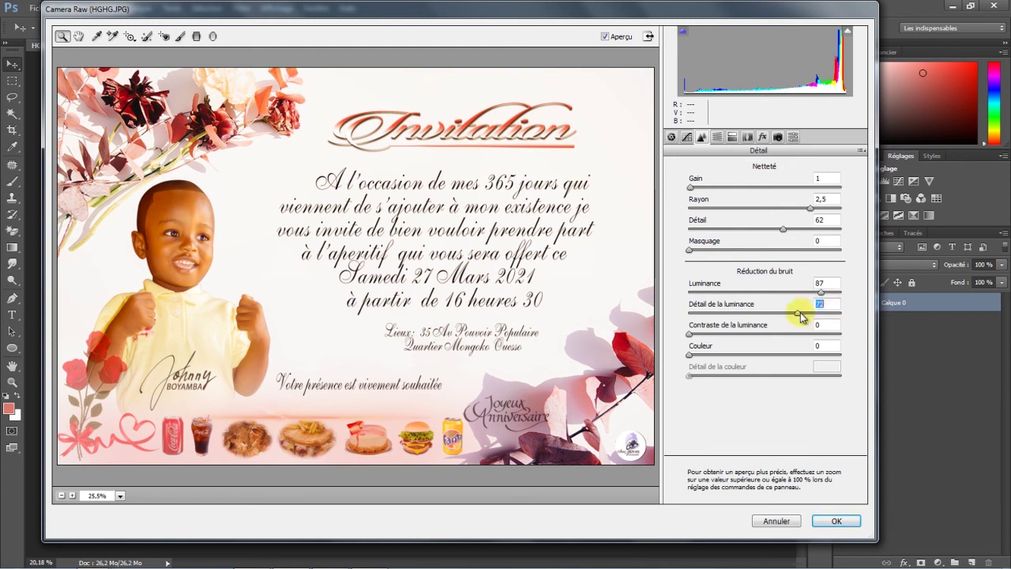
Step: Shift the red hue to -7, reduce vibrance to +2 and apply the Camera Raw filter
{"action": "left_click", "coordinate": [717, 138]}
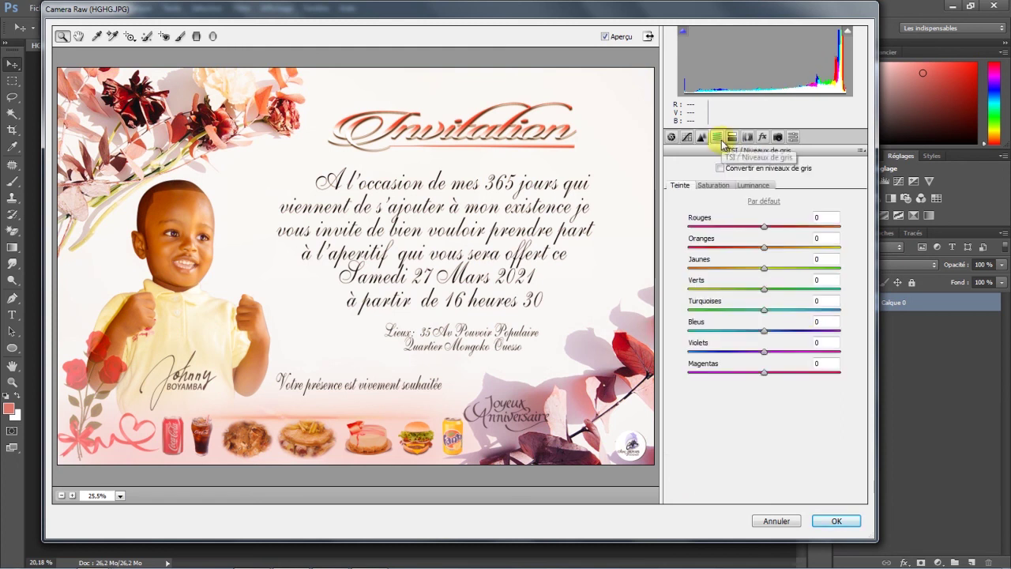
{"action": "mouse_move", "coordinate": [765, 230]}
{"action": "left_mouse_down"}
{"action": "mouse_move", "coordinate": [729, 227]}
{"action": "mouse_move", "coordinate": [760, 231]}
{"action": "left_mouse_up"}
{"action": "left_click", "coordinate": [671, 137]}
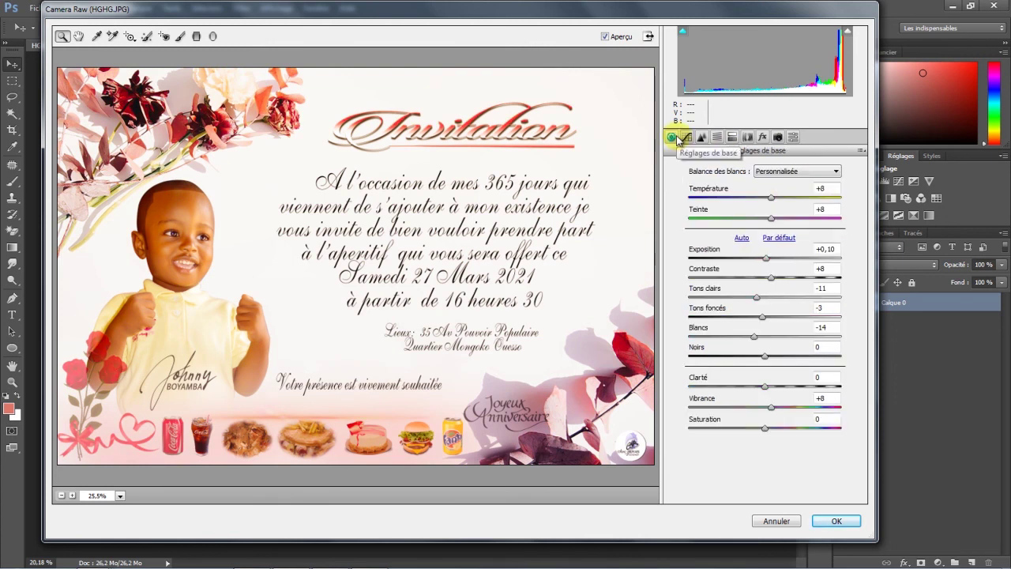
{"action": "left_click_drag", "start_coordinate": [771, 407], "coordinate": [767, 407]}
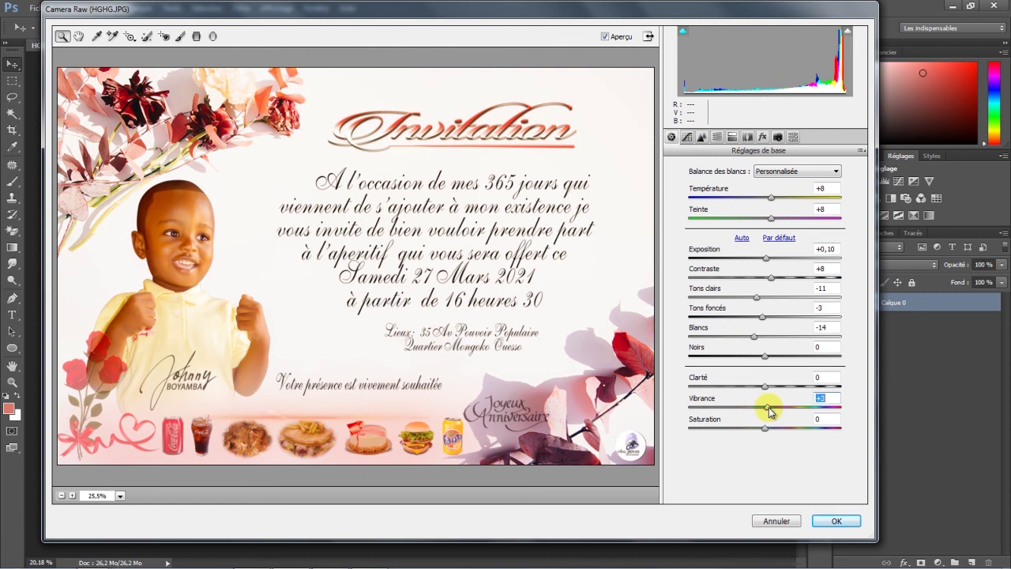
{"action": "left_click", "coordinate": [834, 521]}
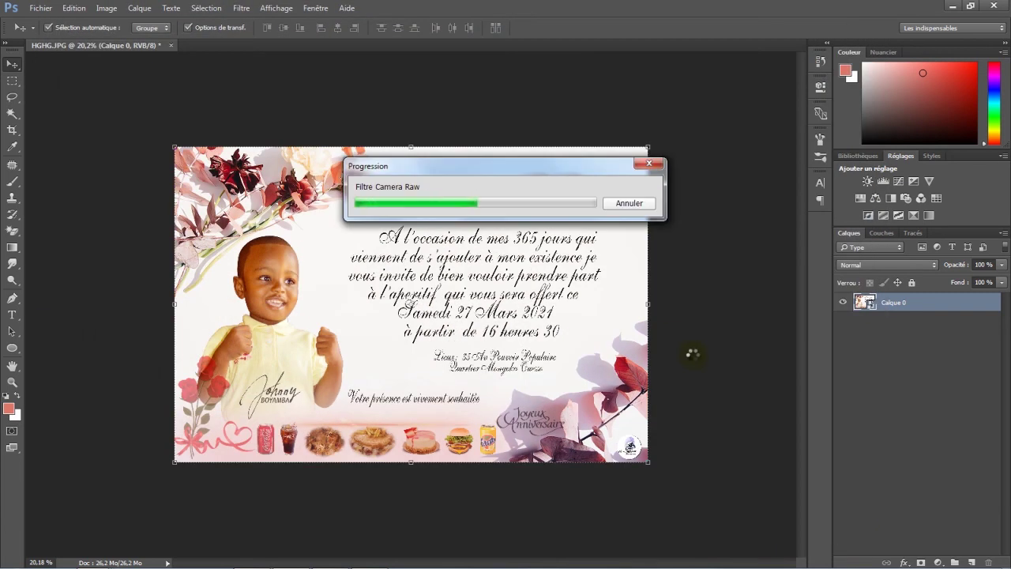
{"action": "scroll", "coordinate": [693, 284], "scroll_direction": "down", "scroll_amount": 1}
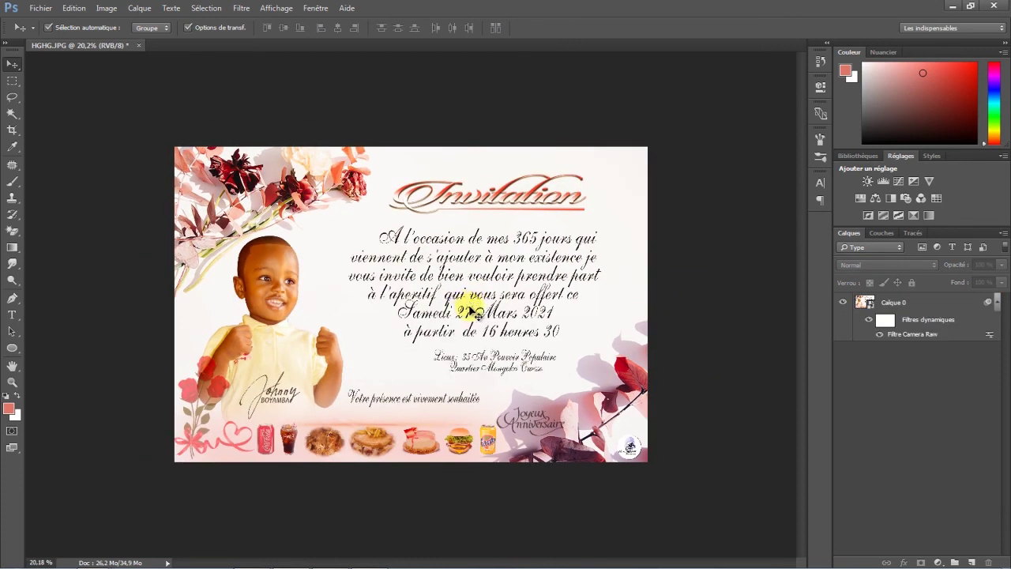
Step: Save the invitation to the Bureau as a JPEG named 'Merci' at Maximum quality 12
{"action": "left_click", "coordinate": [41, 8]}
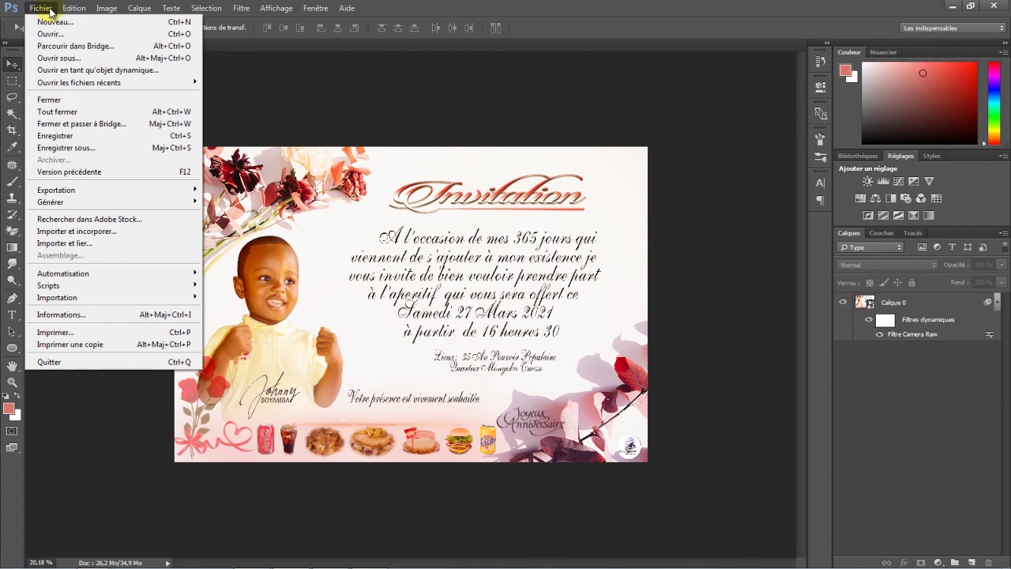
{"action": "left_click", "coordinate": [59, 147]}
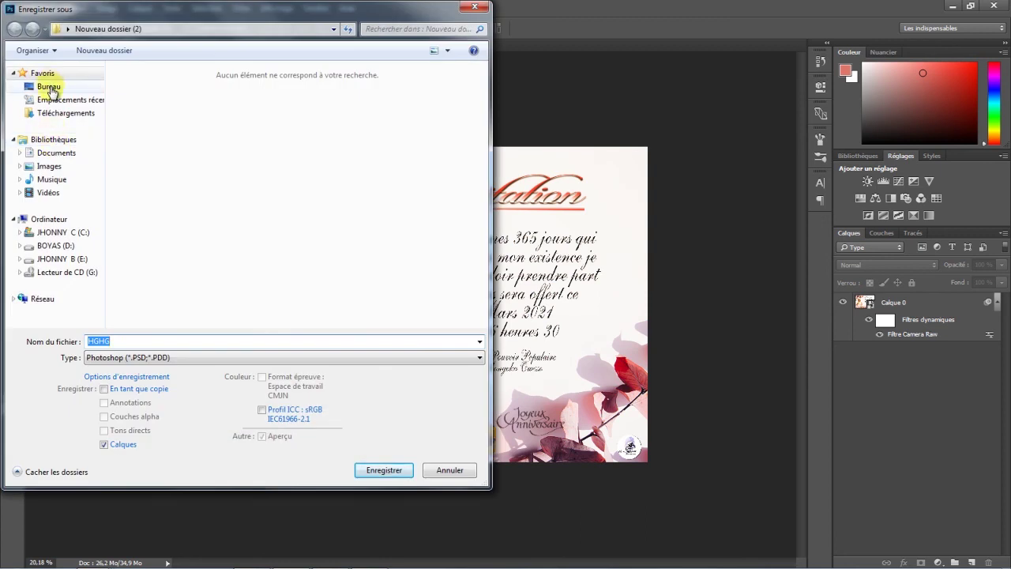
{"action": "left_click", "coordinate": [49, 87]}
{"action": "left_click", "coordinate": [179, 361]}
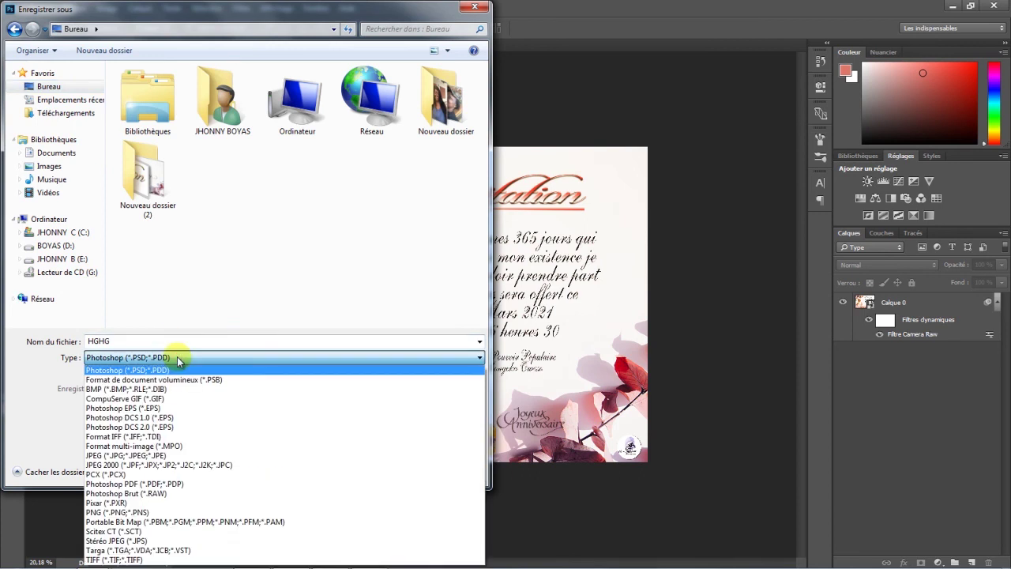
{"action": "left_click", "coordinate": [130, 455]}
{"action": "left_click", "coordinate": [119, 342]}
{"action": "type", "text": "Merci"}
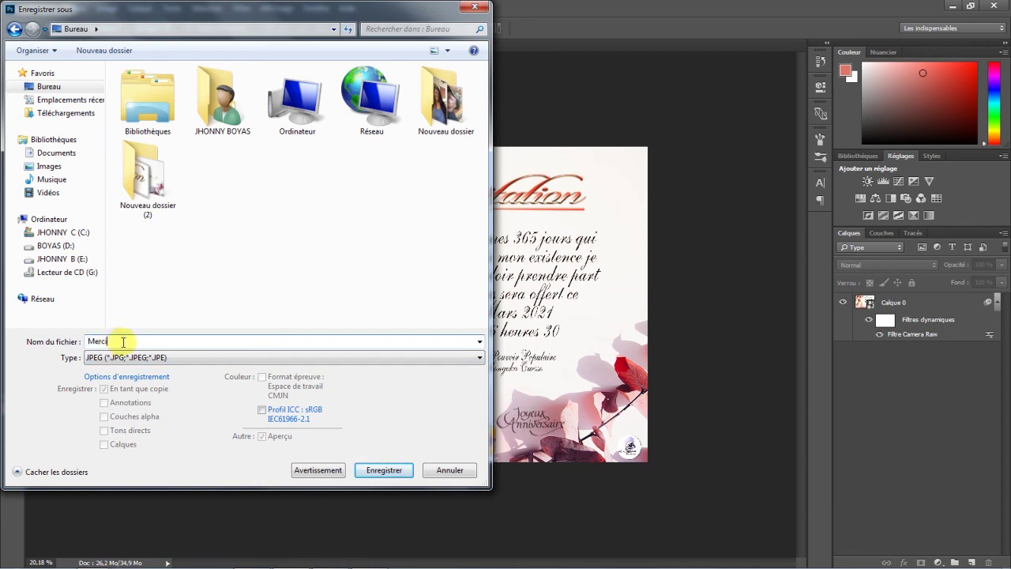
{"action": "left_click", "coordinate": [384, 470]}
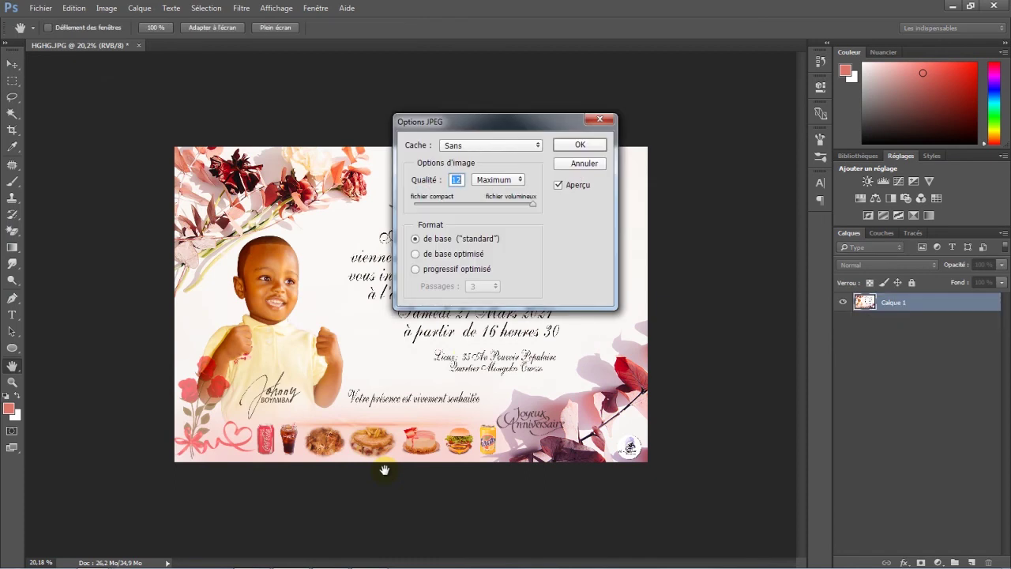
{"action": "left_click", "coordinate": [582, 146]}
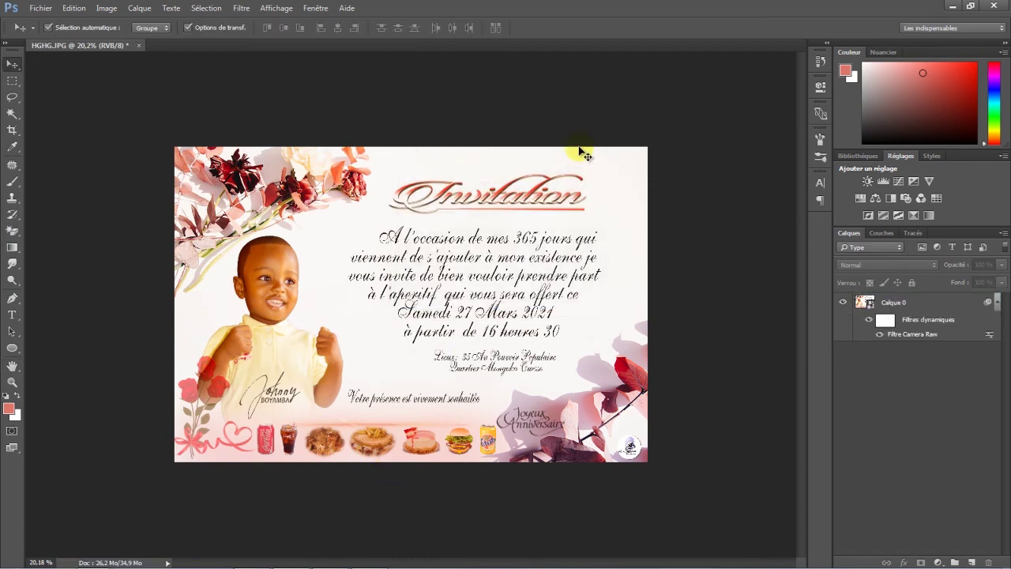
Step: Minimize Photoshop and open the Merci JPEG from the desktop in Windows Photo Viewer
{"action": "left_click", "coordinate": [952, 7]}
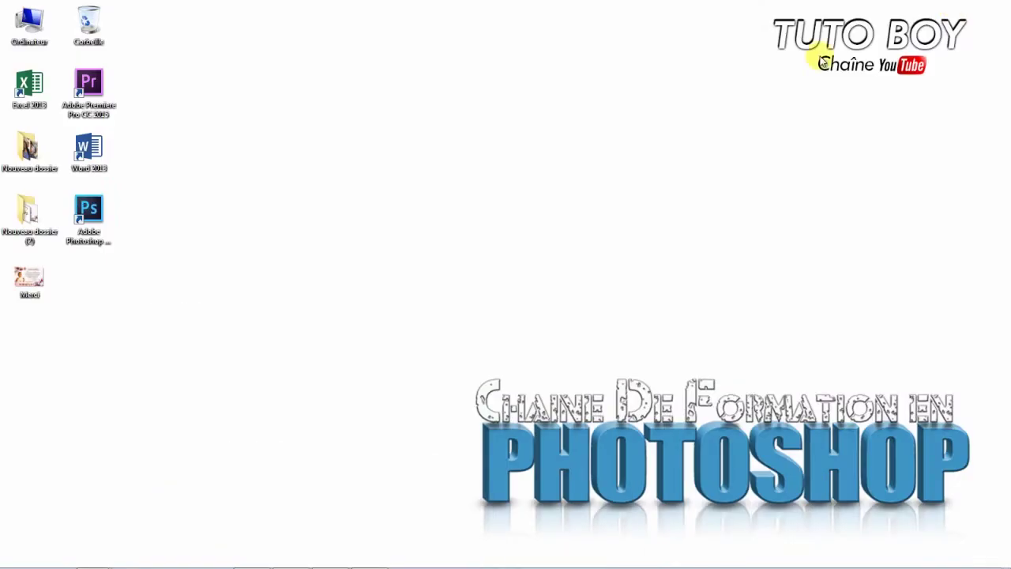
{"action": "left_click_drag", "start_coordinate": [29, 276], "coordinate": [455, 226]}
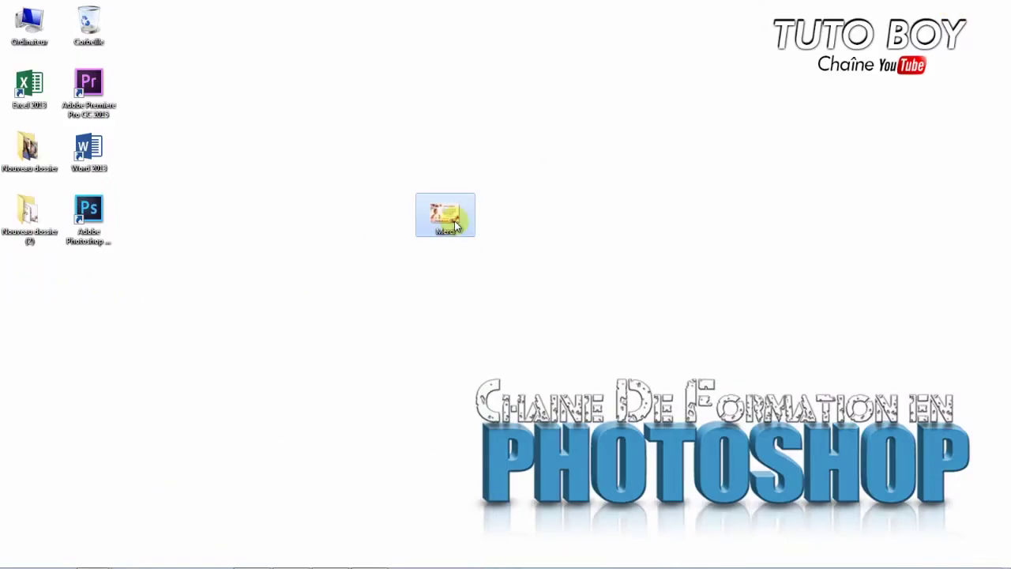
{"action": "double_click", "coordinate": [455, 226]}
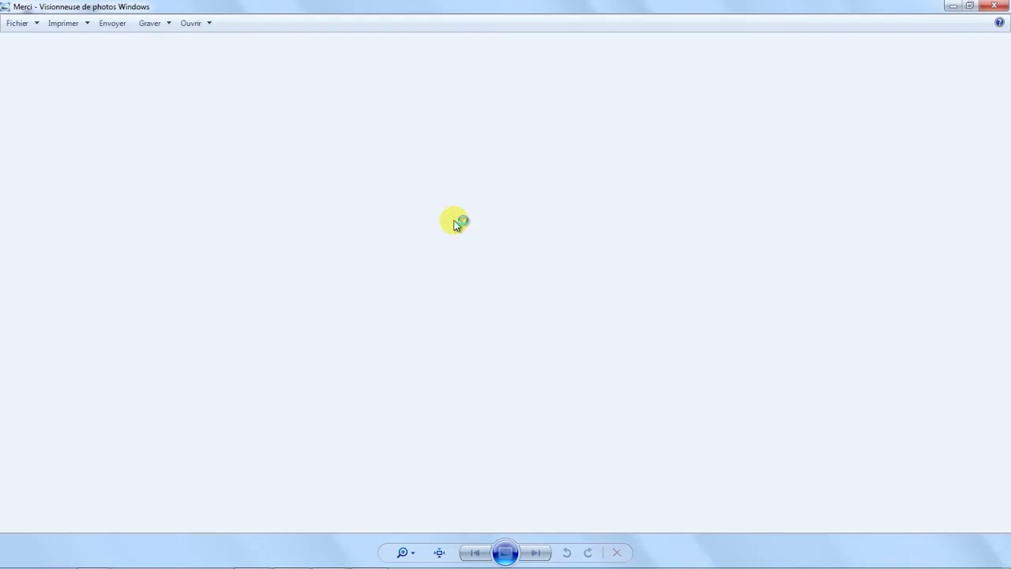